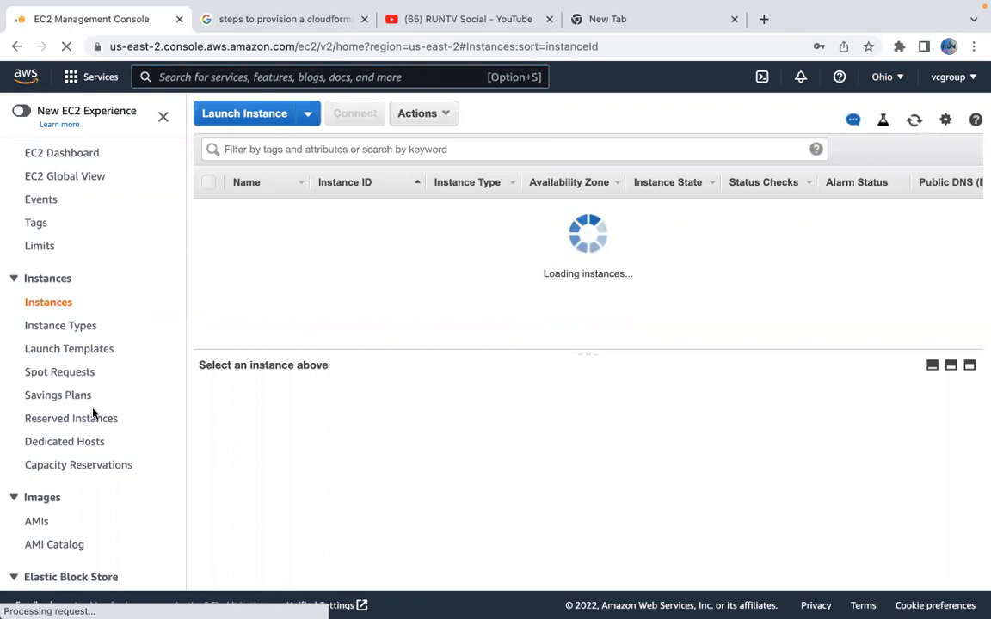
# Step: Reload the EC2 instances list, then search 'iam' and open the IAM console
pyautogui.scroll(-2, 93, 414)
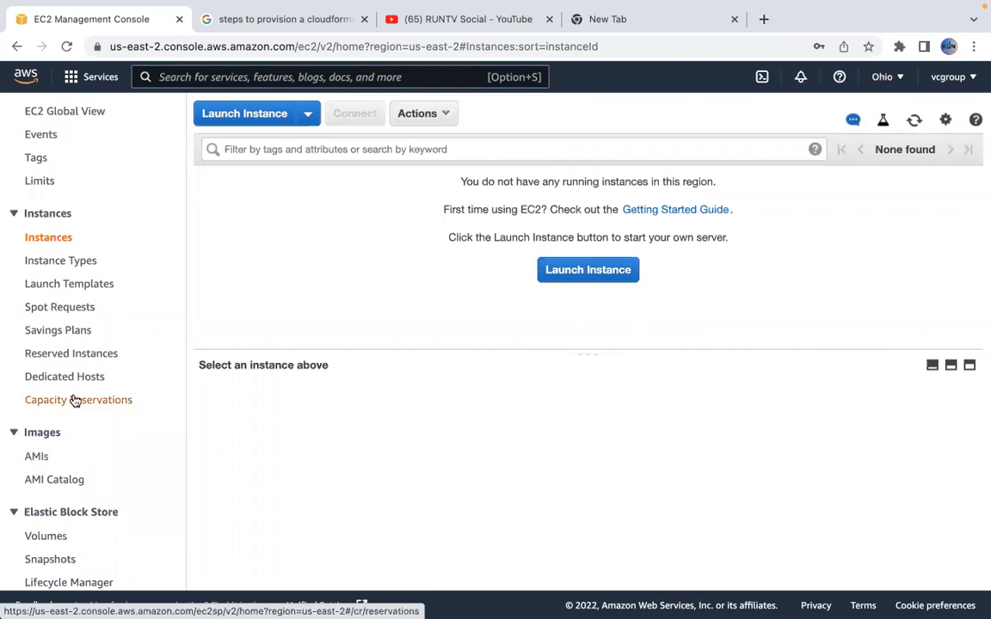
pyautogui.scroll(2, 75, 400)
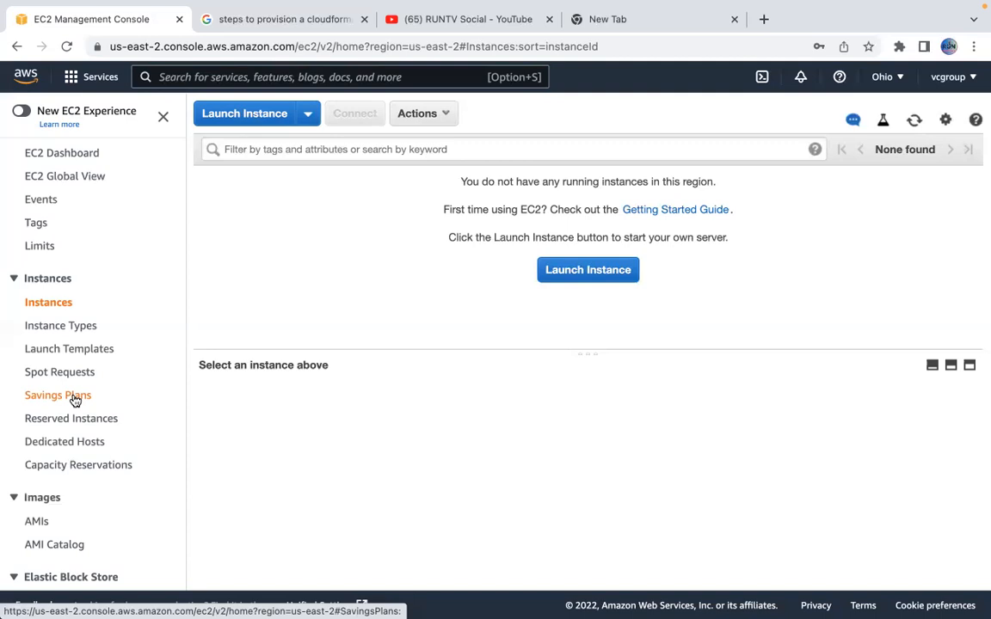
pyautogui.click(48, 304)
pyautogui.click(320, 77)
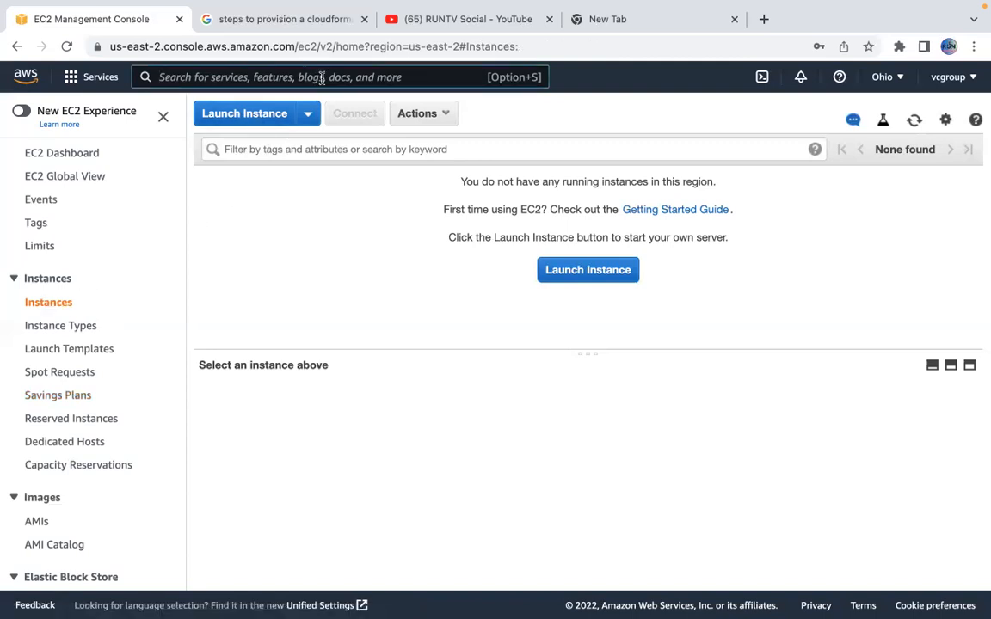
pyautogui.write('iam')
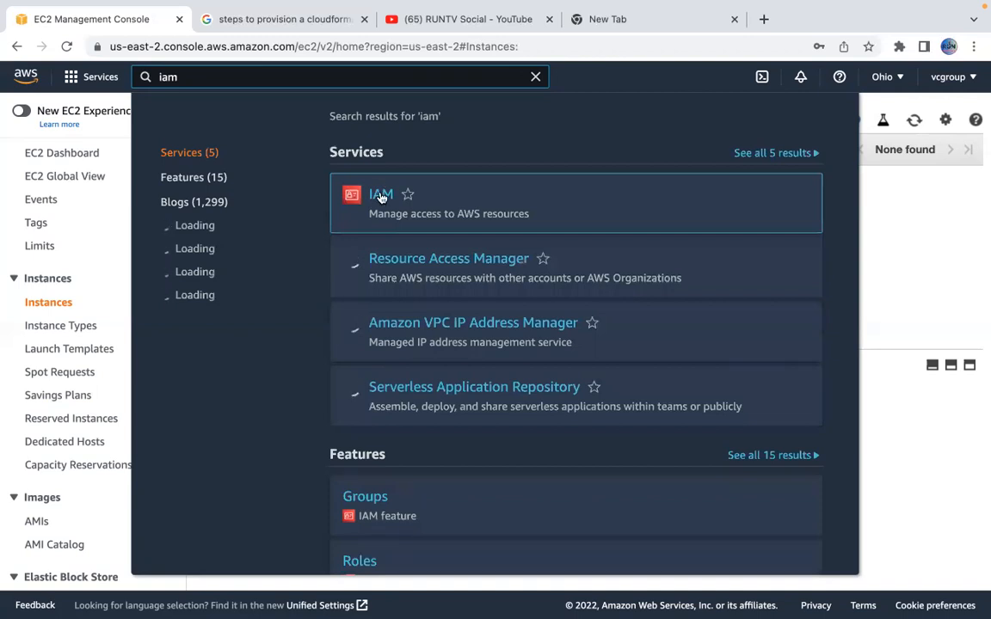
pyautogui.click(381, 195)
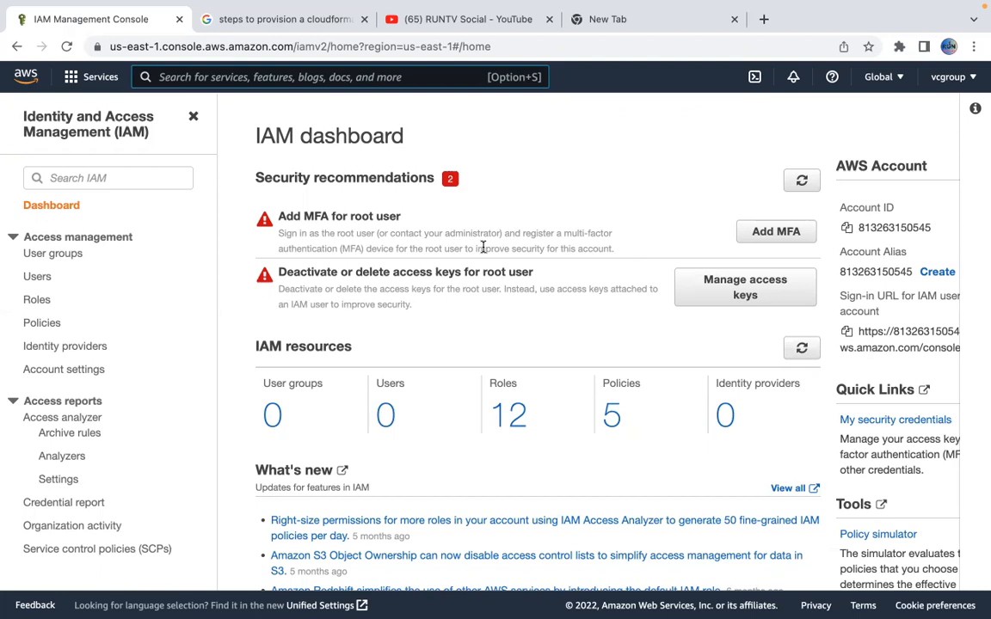
# Step: Show the list of IAM roles from the left navigation pane
pyautogui.click(43, 301)
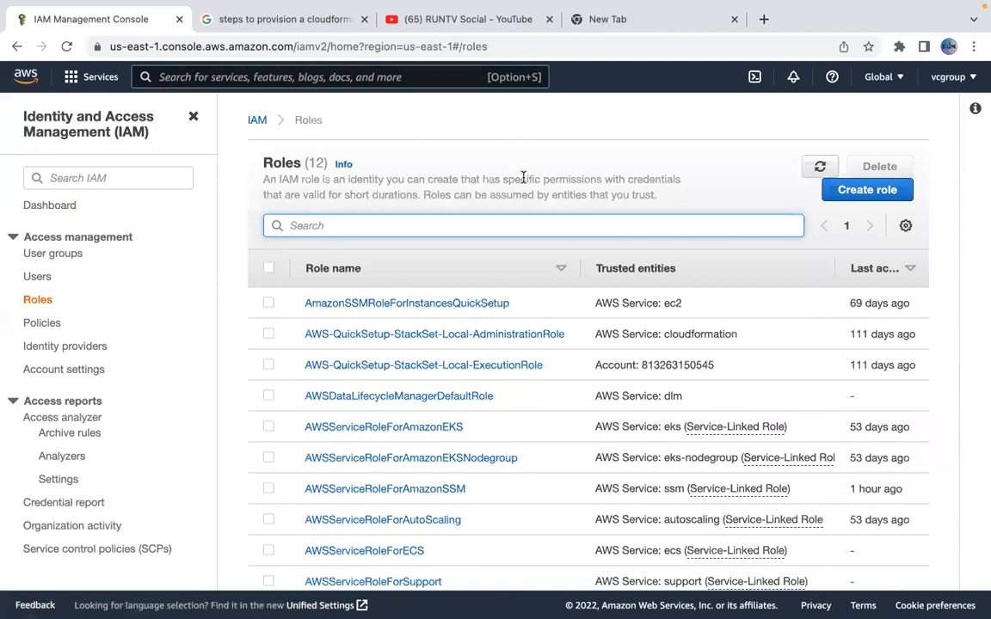
pyautogui.moveTo(465, 4)
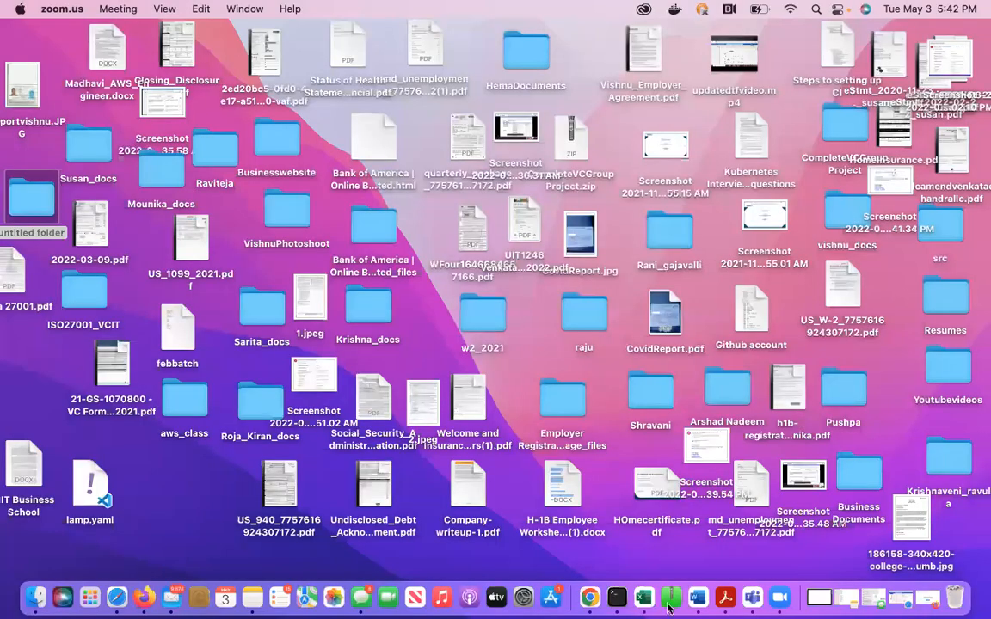
# Step: Return to the Chrome window showing the 12 IAM roles
pyautogui.click(589, 597)
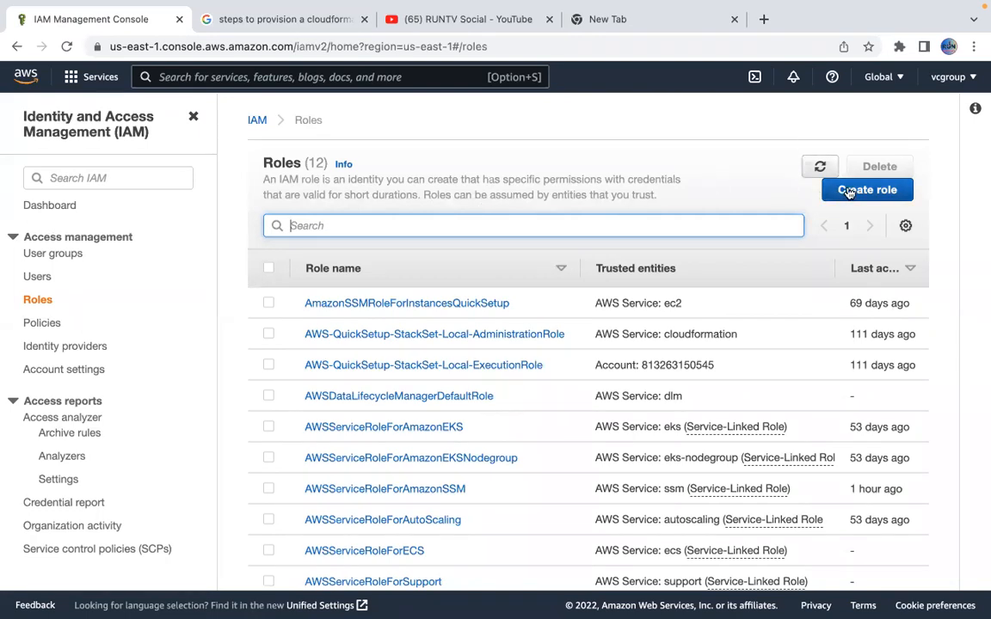
# Step: Search 'iam' in the services bar and return to the IAM dashboard
pyautogui.click(245, 76)
pyautogui.write('iam')
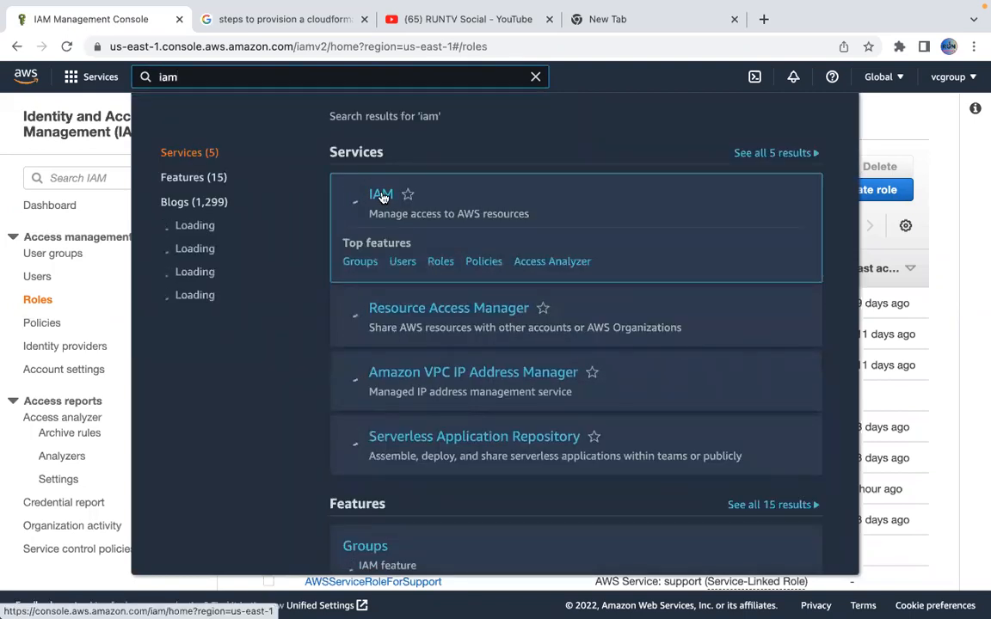
pyautogui.click(383, 196)
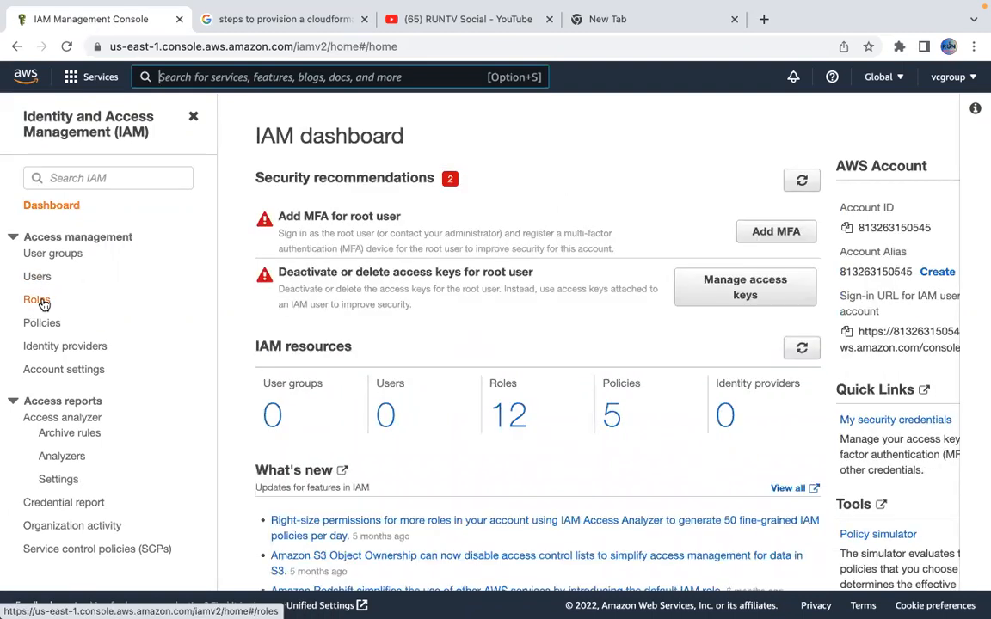
# Step: Switch from Roles to the empty Users list and start adding a user
pyautogui.click(44, 303)
pyautogui.click(41, 281)
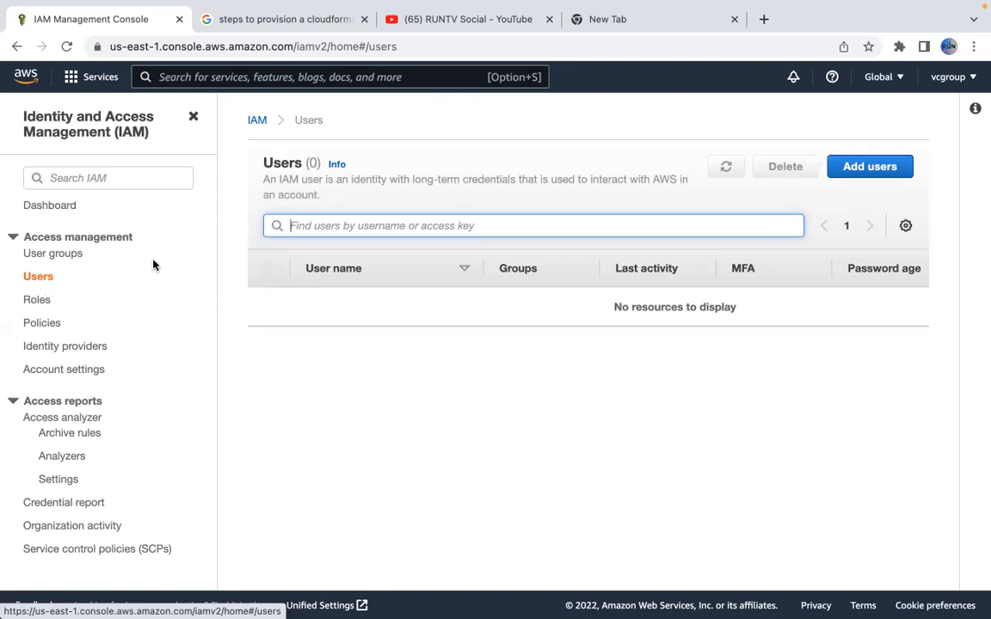
pyautogui.click(857, 172)
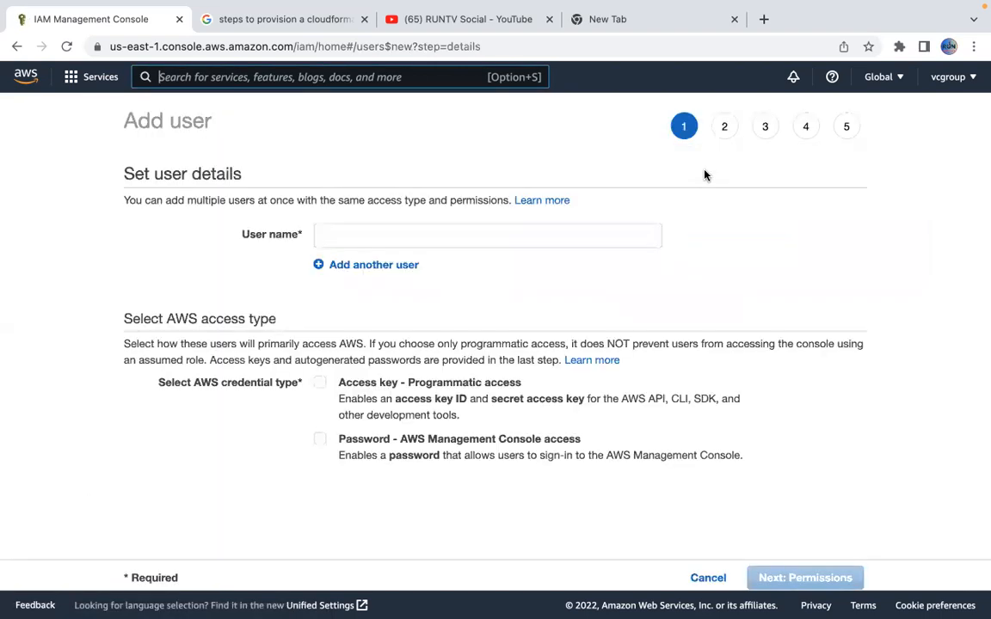
# Step: Enter ec2permissions as the new user name
pyautogui.click(442, 240)
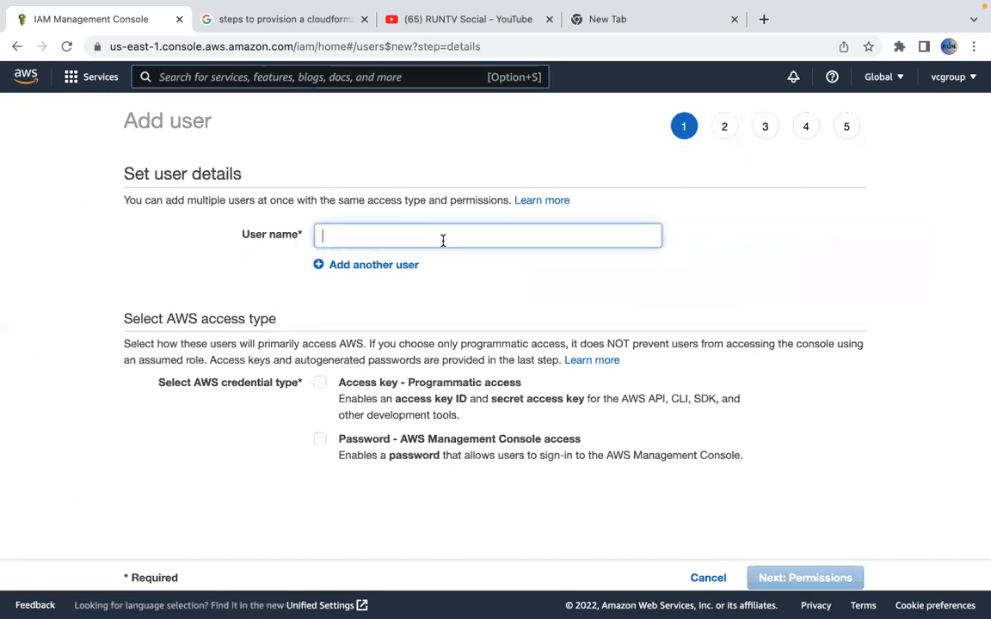
pyautogui.write('sd')
pyautogui.press('BackSpace')
pyautogui.press('BackSpace')
pyautogui.write('ec')
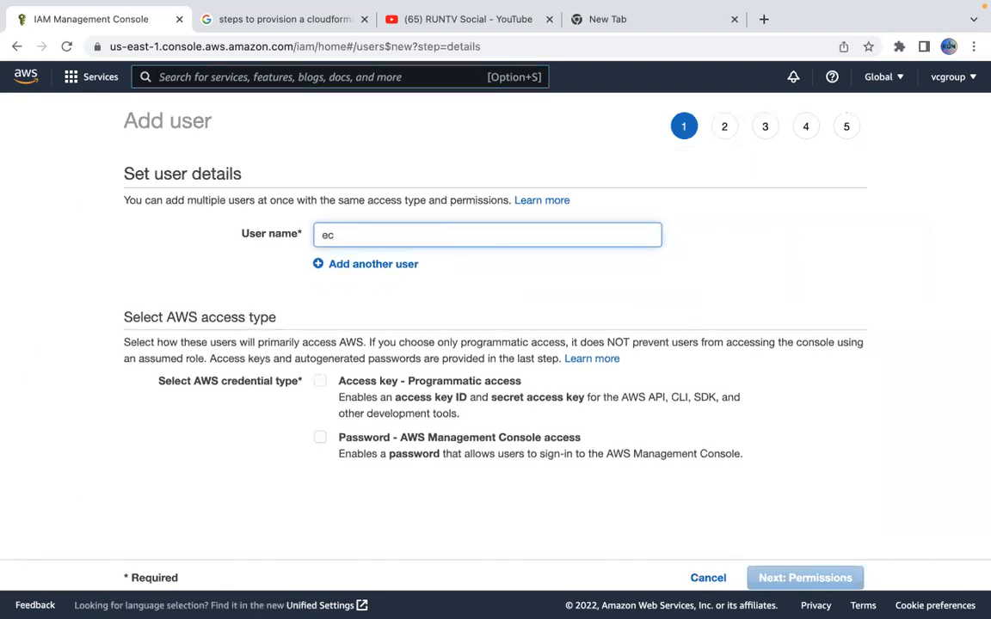
pyautogui.write('2permissions')
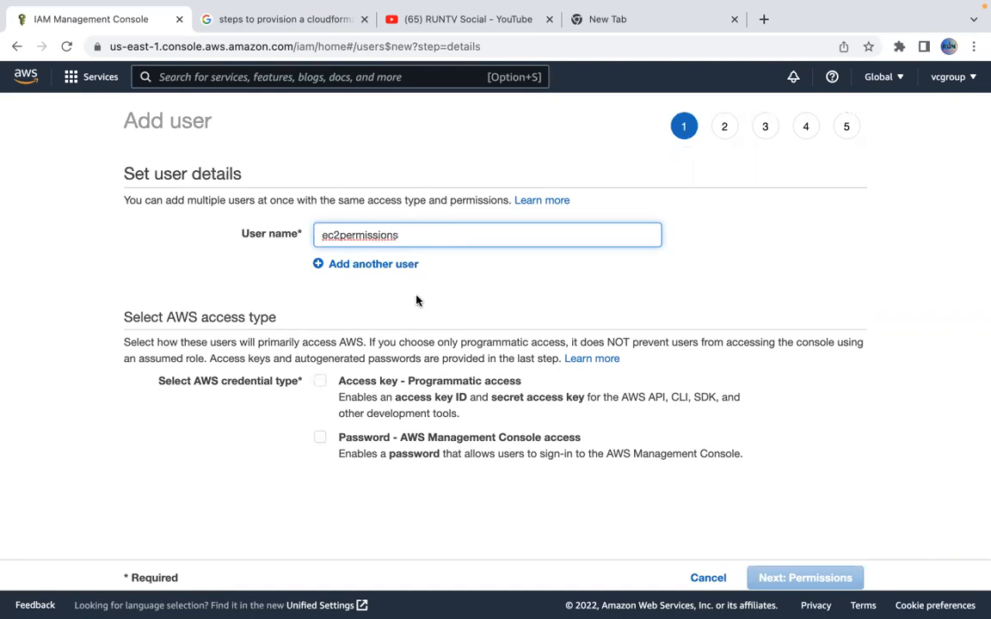
# Step: Enable access-key and console access with a custom password and no required reset
pyautogui.click(320, 383)
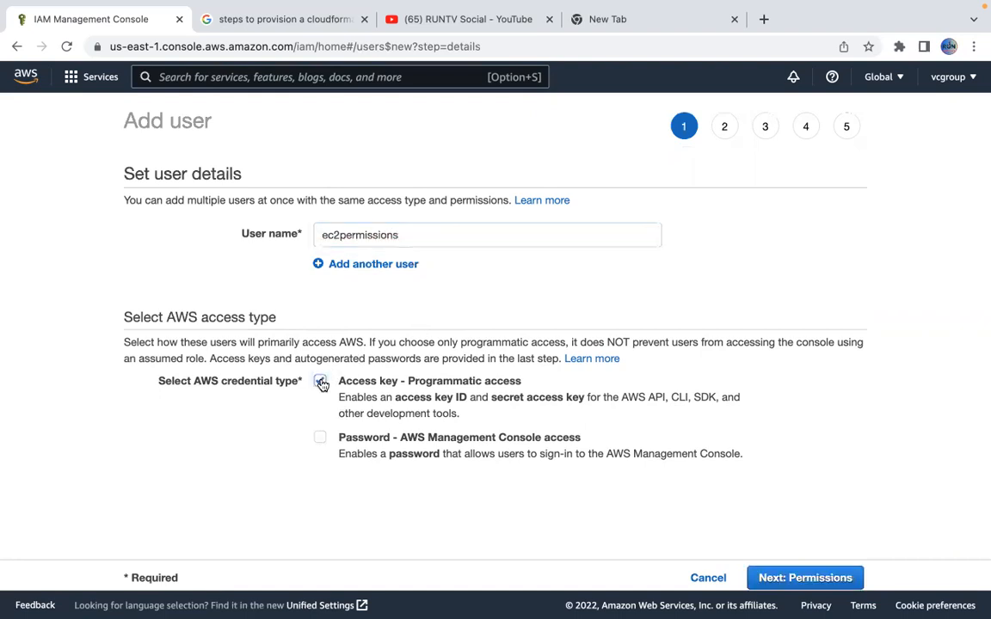
pyautogui.click(321, 438)
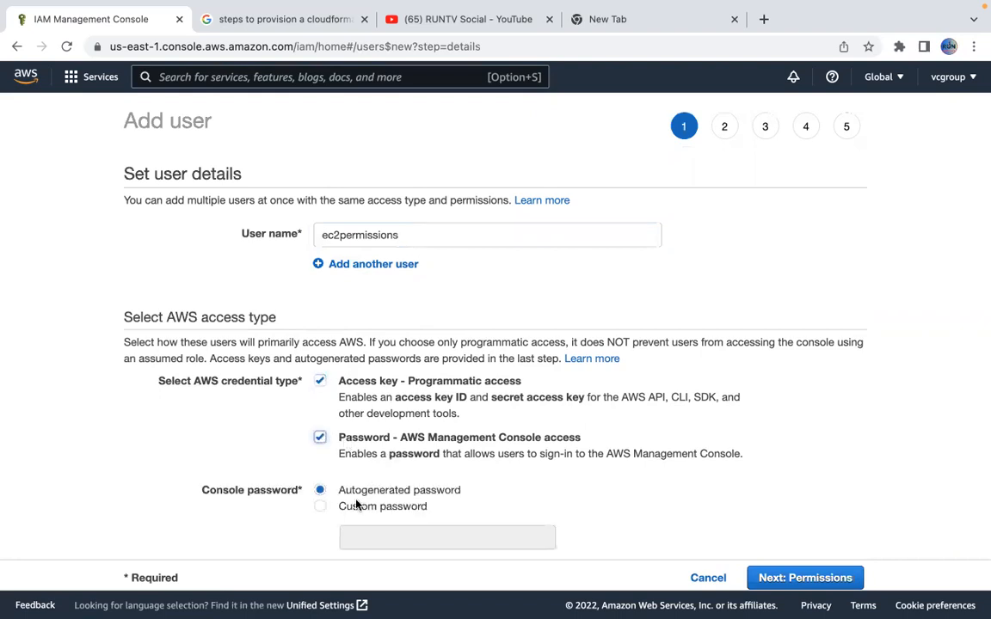
pyautogui.click(321, 507)
pyautogui.scroll(-2, 458, 440)
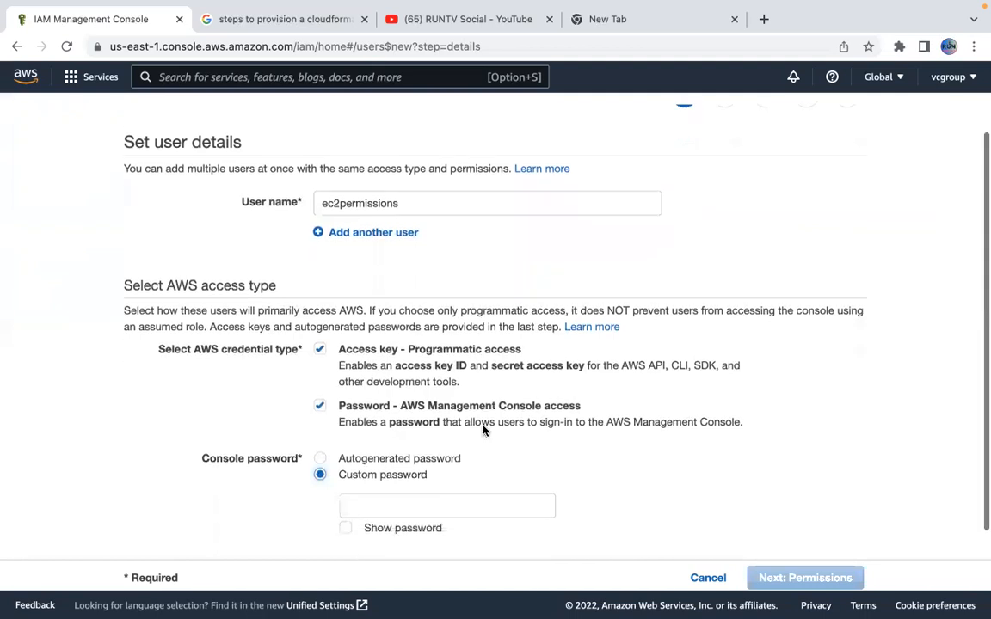
pyautogui.click(458, 441)
pyautogui.write('P•••••')
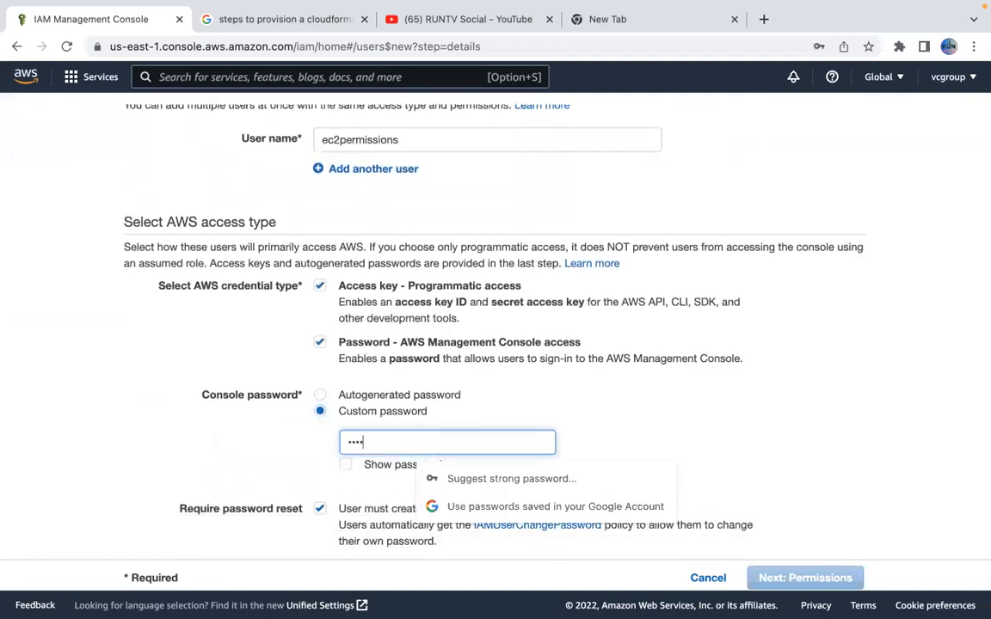
pyautogui.write('••')
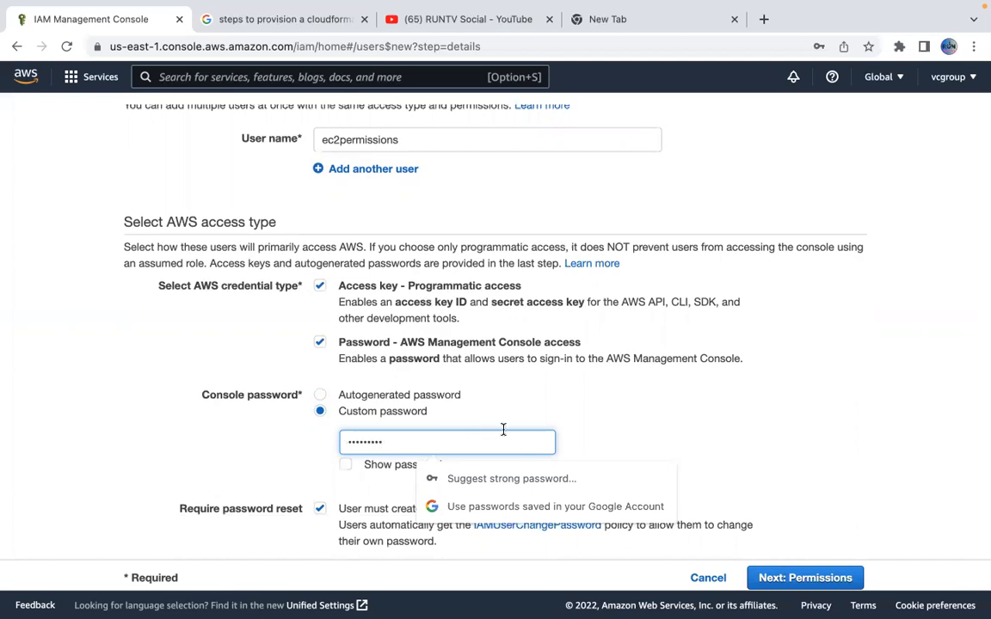
pyautogui.scroll(-1, 636, 418)
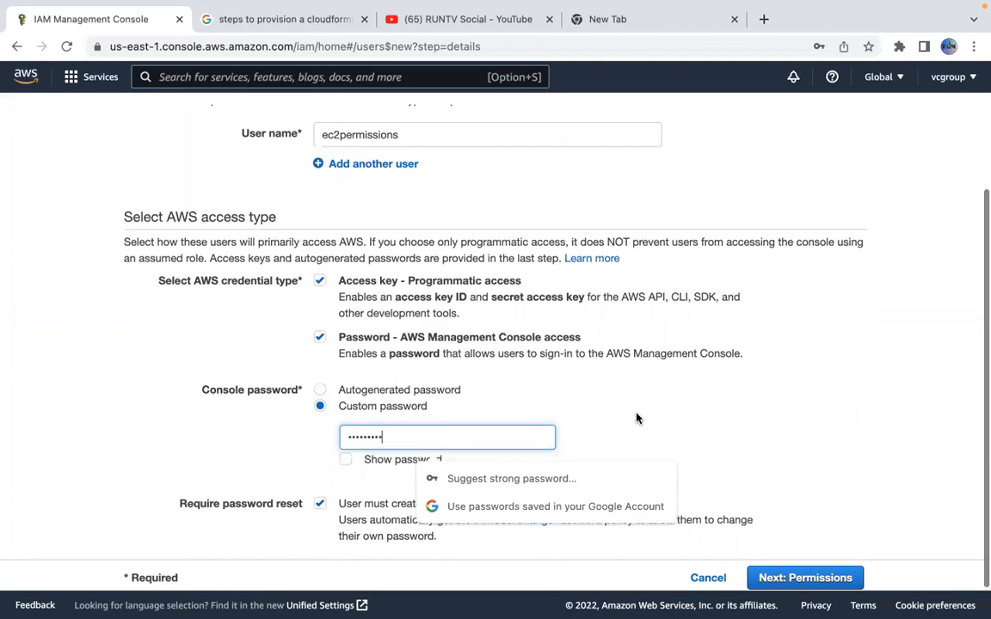
pyautogui.click(319, 505)
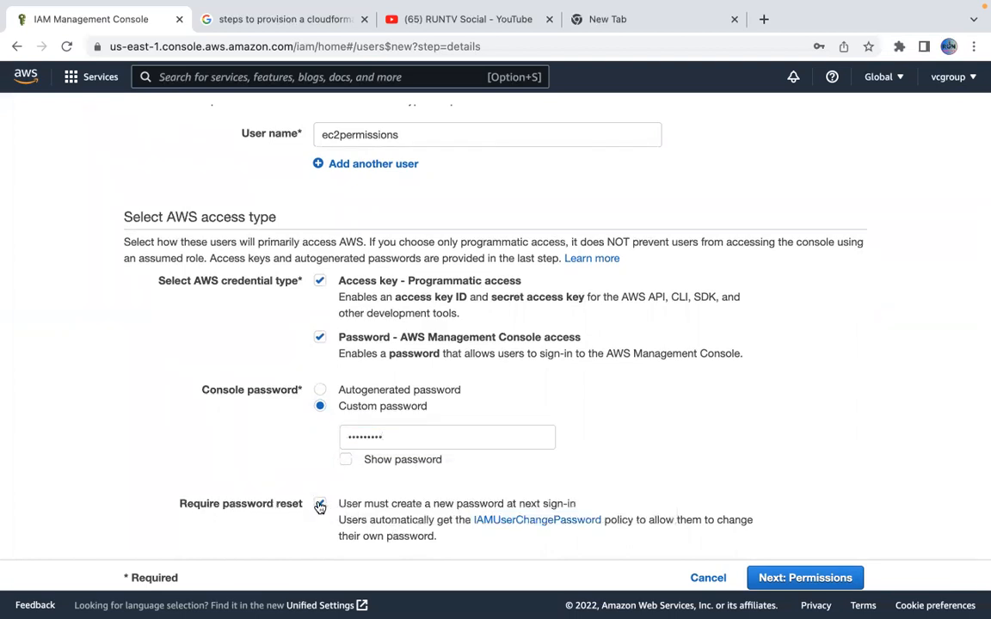
# Step: Advance to Set permissions, declining Chrome's offer to save the password
pyautogui.click(784, 579)
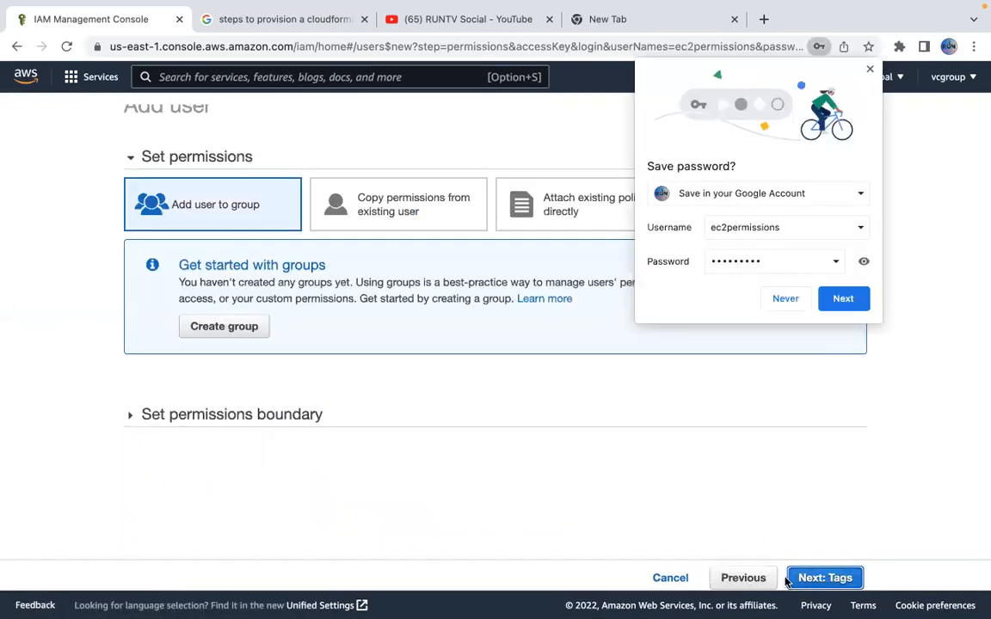
pyautogui.click(786, 298)
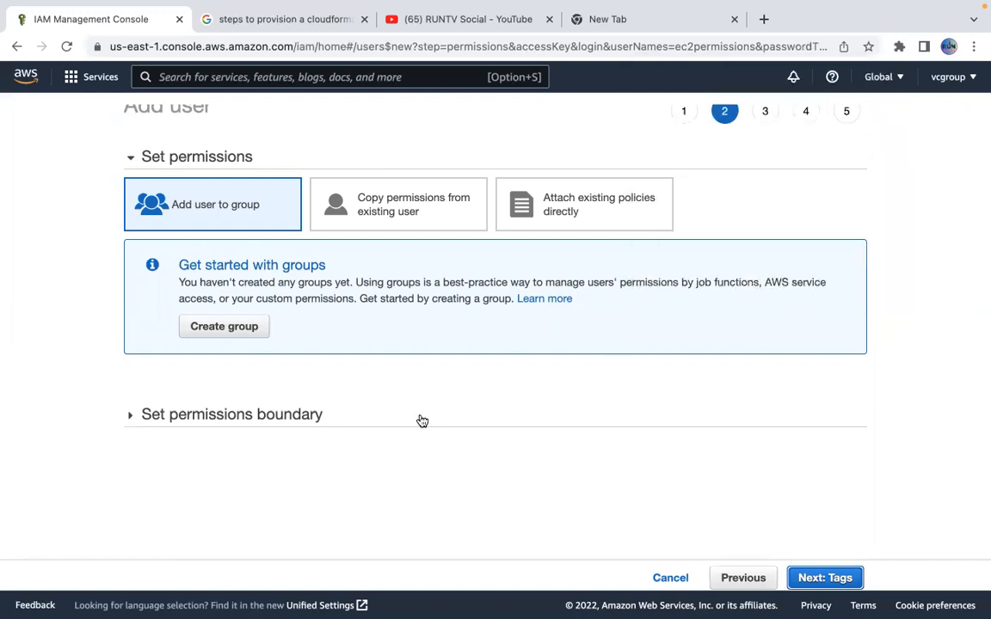
pyautogui.click(235, 334)
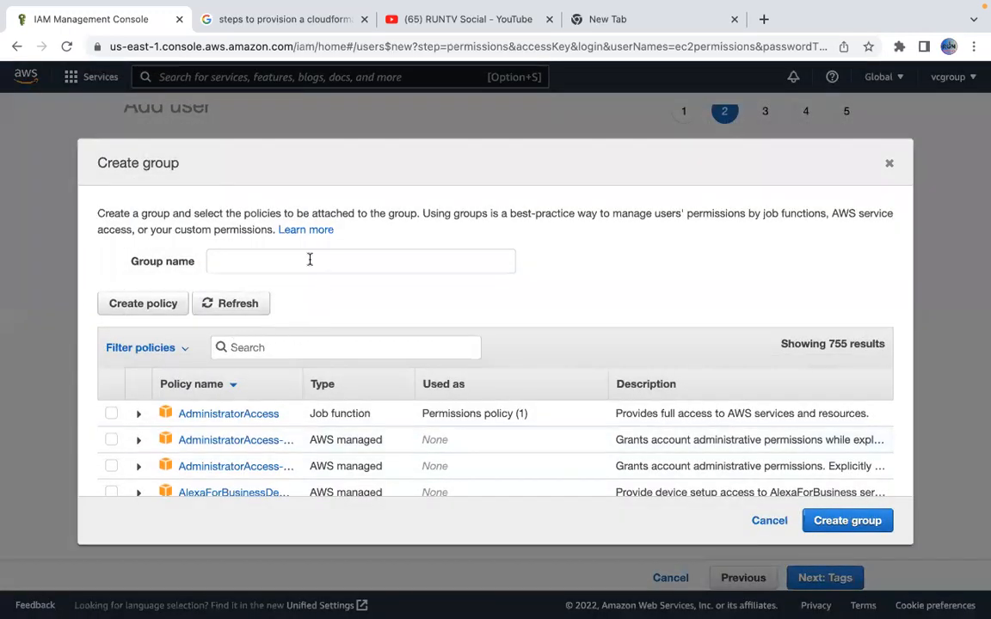
# Step: Name the group ec2group and tick AmazonEC2FullAccess found by searching 'ec2full'
pyautogui.click(308, 260)
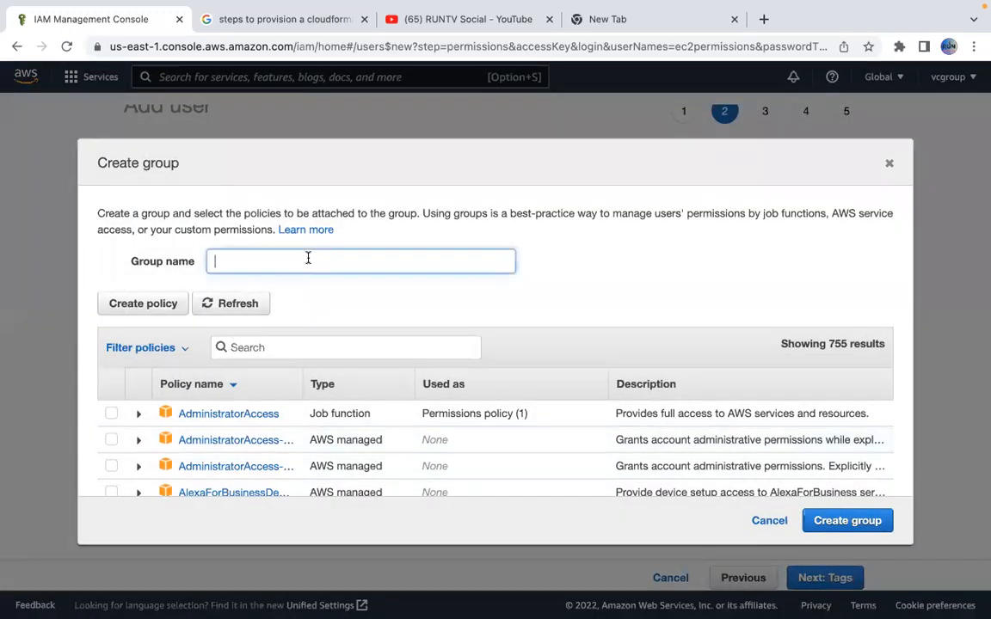
pyautogui.write('ec2group')
pyautogui.scroll(-2, 363, 319)
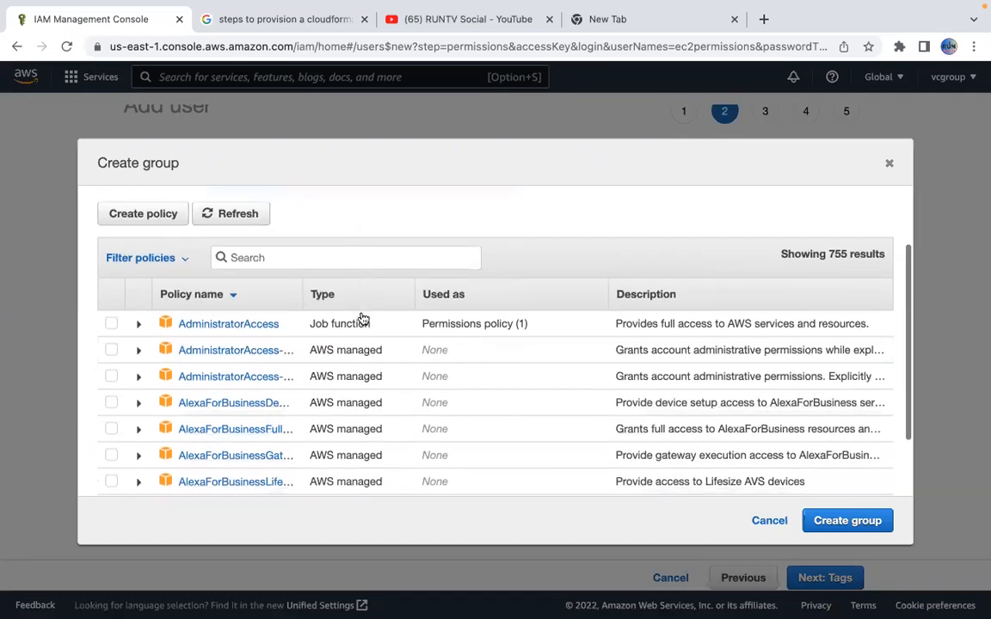
pyautogui.scroll(-2, 326, 392)
pyautogui.scroll(2, 326, 392)
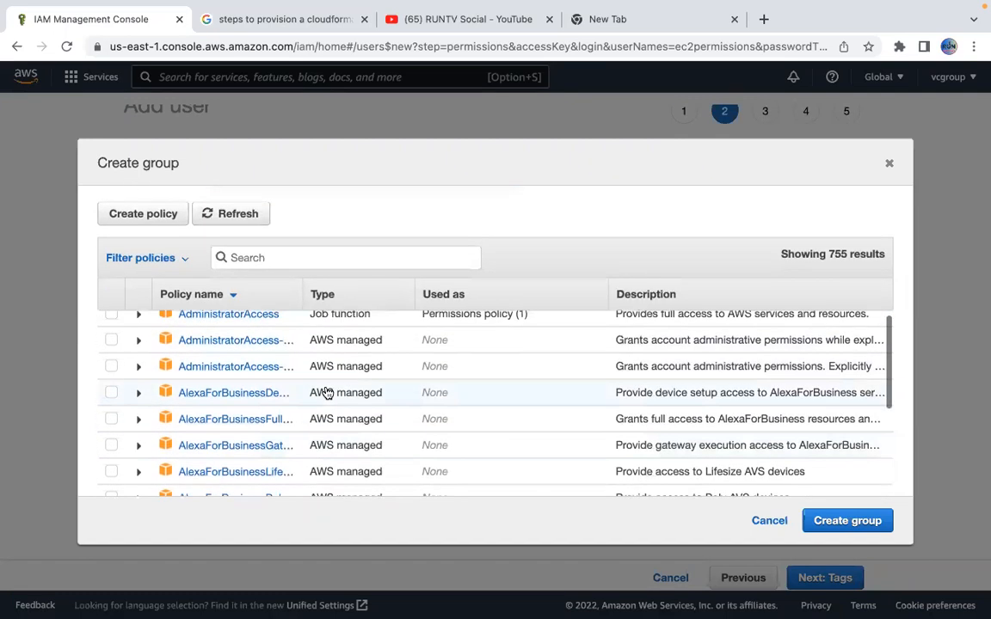
pyautogui.scroll(1, 322, 392)
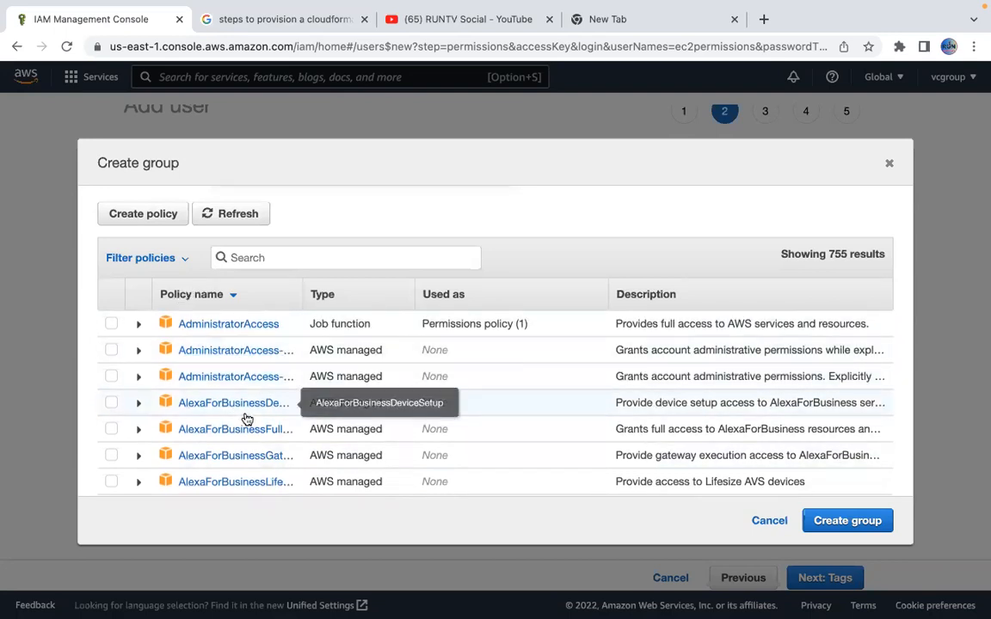
pyautogui.scroll(-1, 247, 419)
pyautogui.scroll(1, 246, 419)
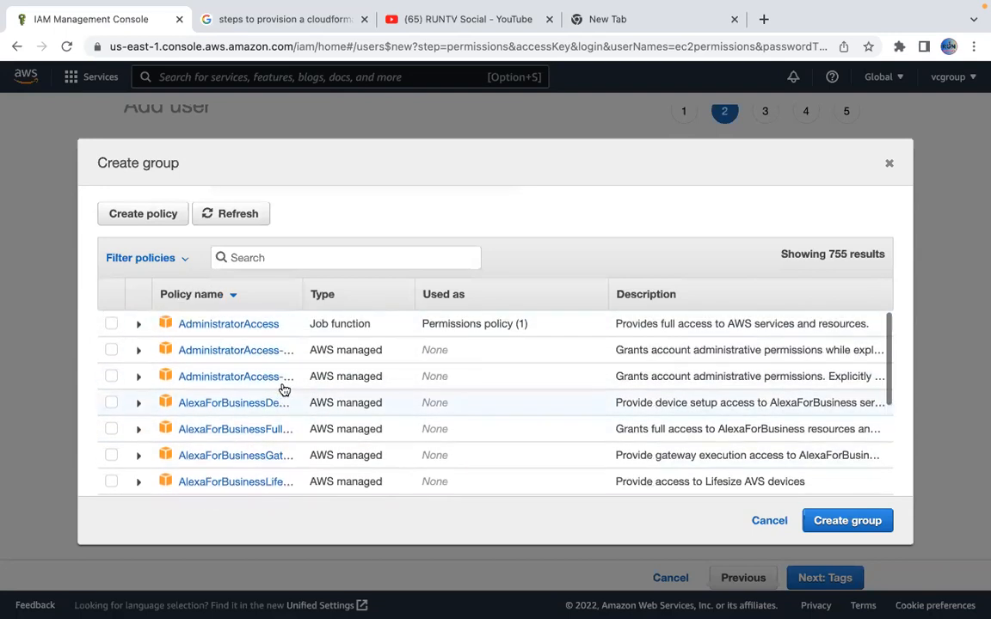
pyautogui.scroll(2, 287, 451)
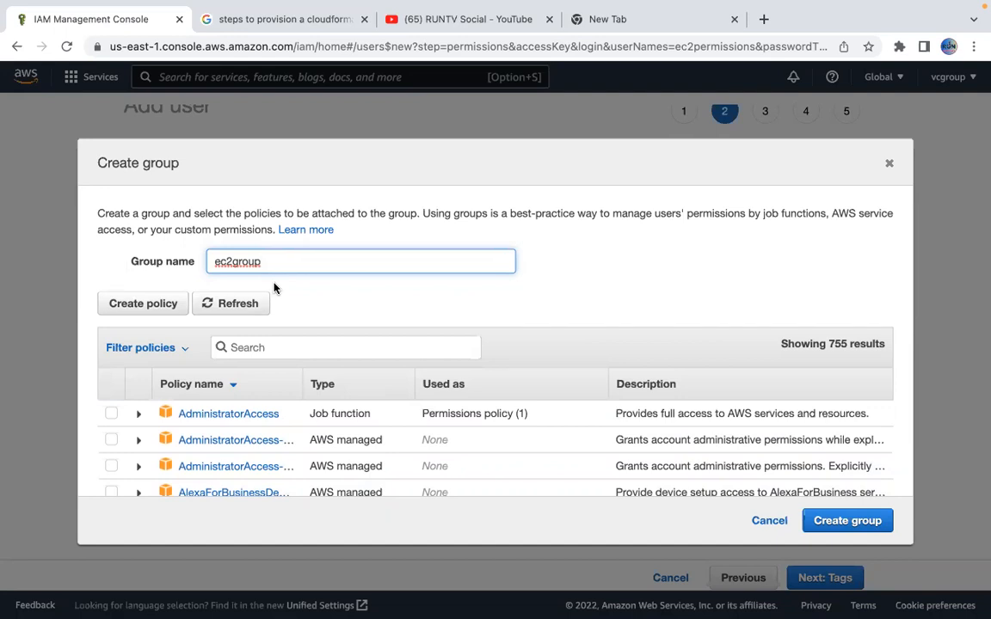
pyautogui.click(288, 349)
pyautogui.write('ec2full')
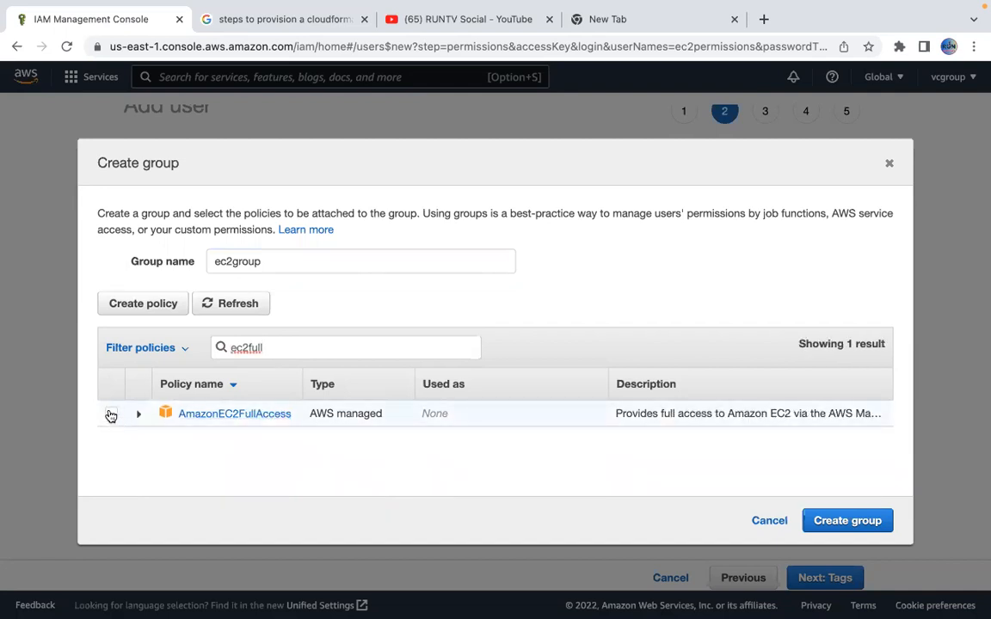
pyautogui.click(111, 414)
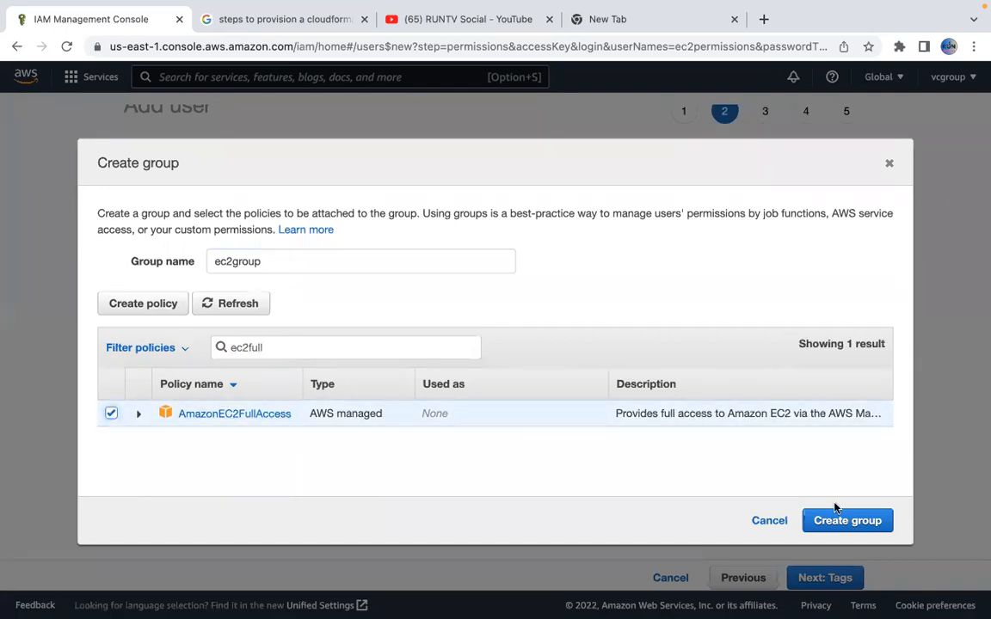
# Step: Create ec2group, skip tags, and create the ec2permissions user from the review page
pyautogui.click(843, 527)
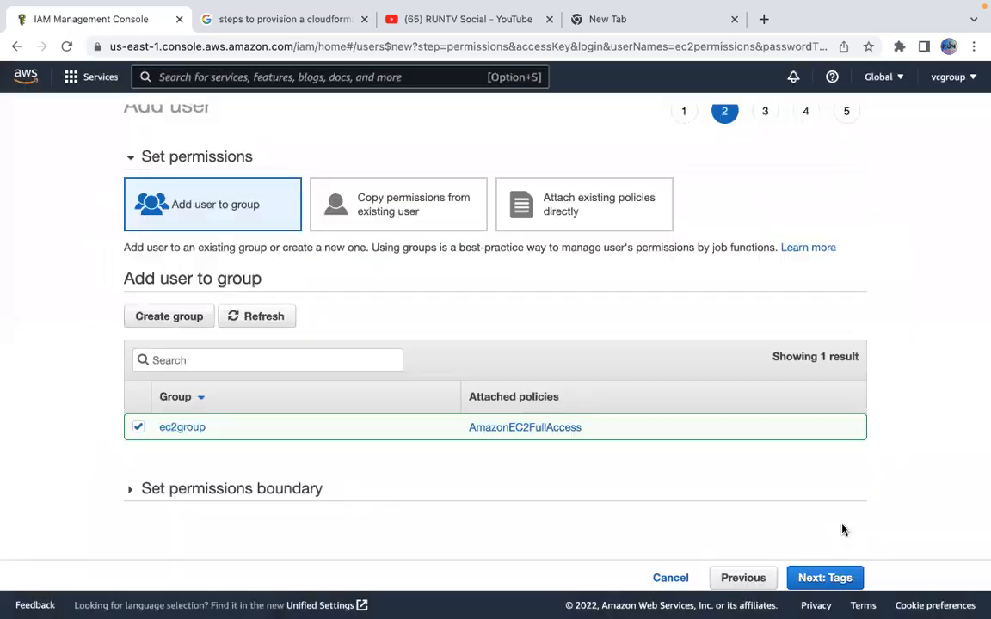
pyautogui.scroll(-1, 783, 517)
pyautogui.click(813, 576)
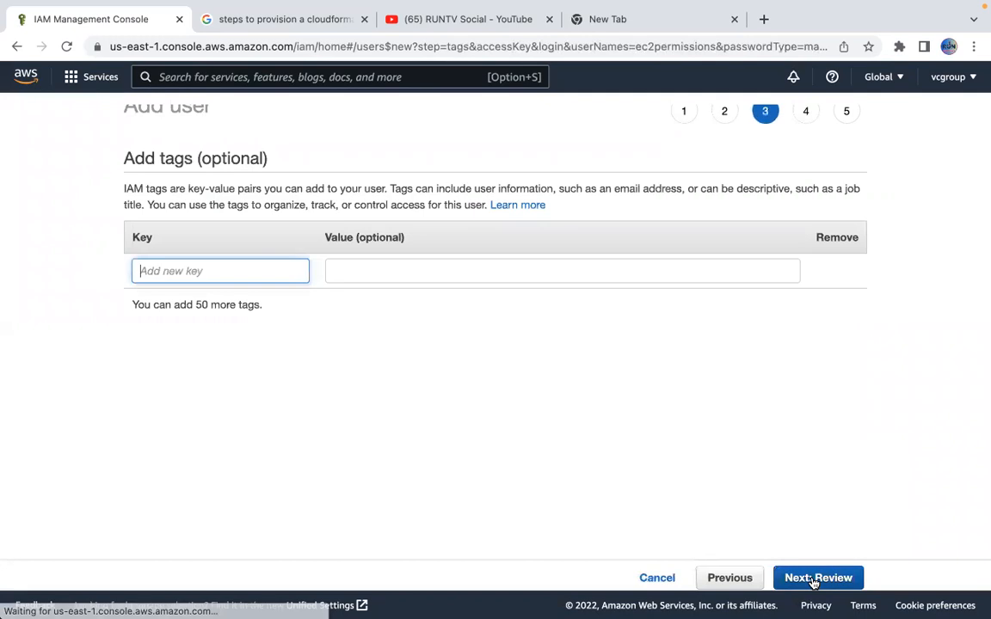
pyautogui.click(814, 580)
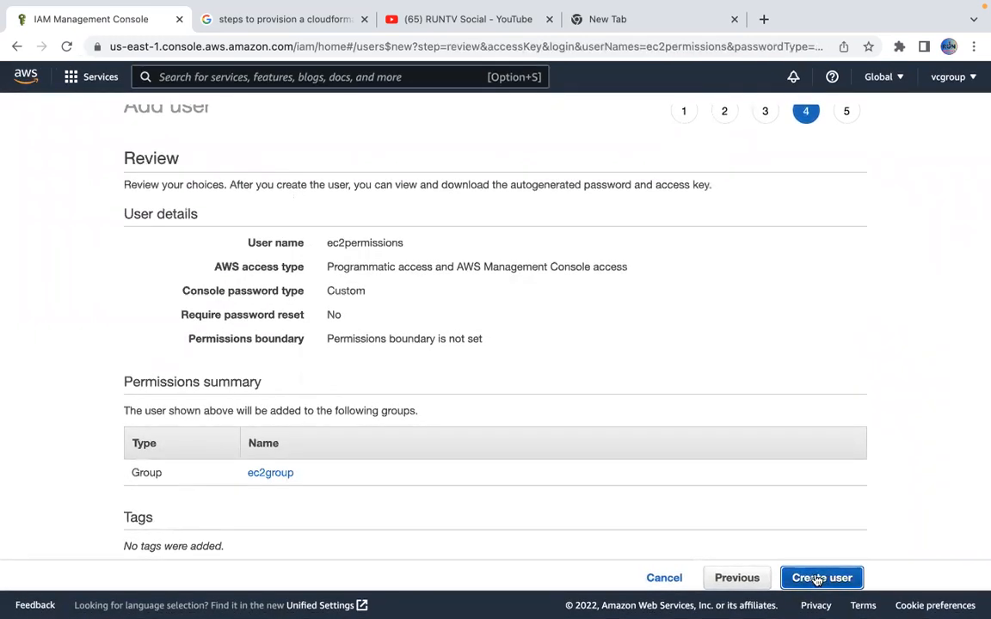
pyautogui.click(817, 578)
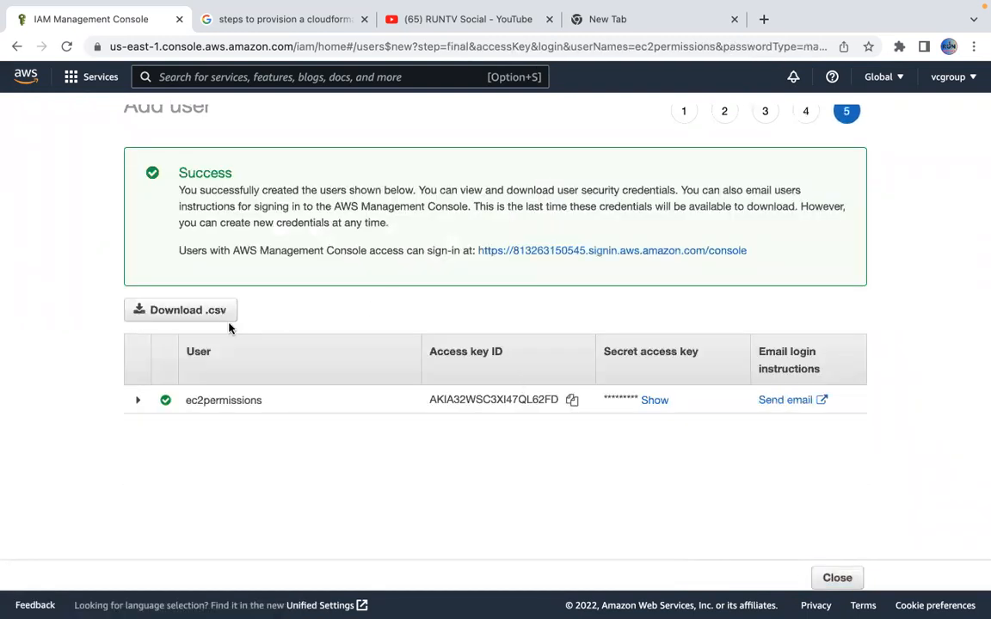
# Step: Download the ec2permissions credentials .csv and go to the console sign-in page
pyautogui.click(207, 313)
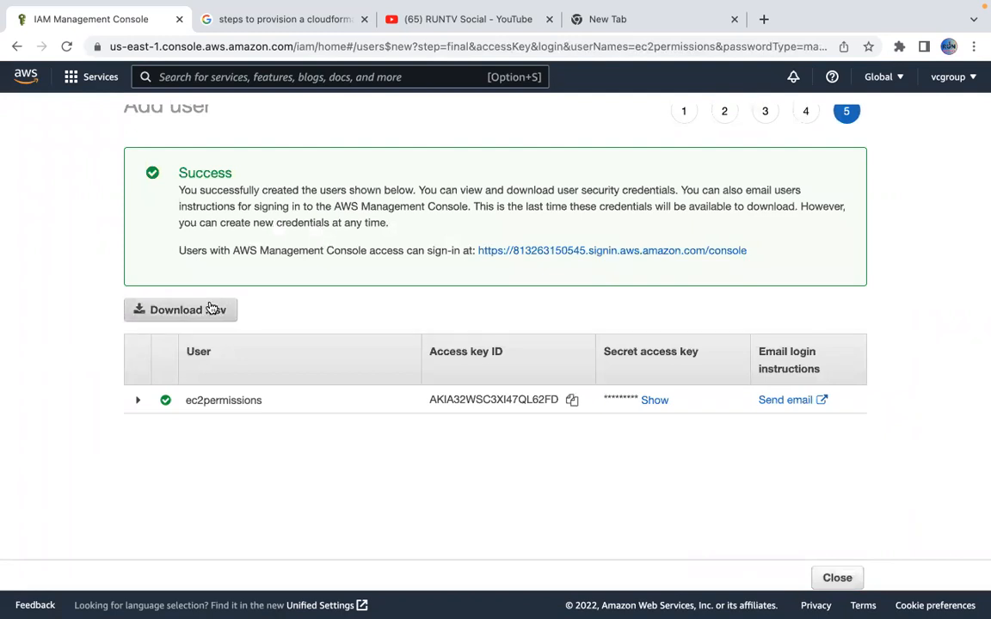
pyautogui.click(222, 314)
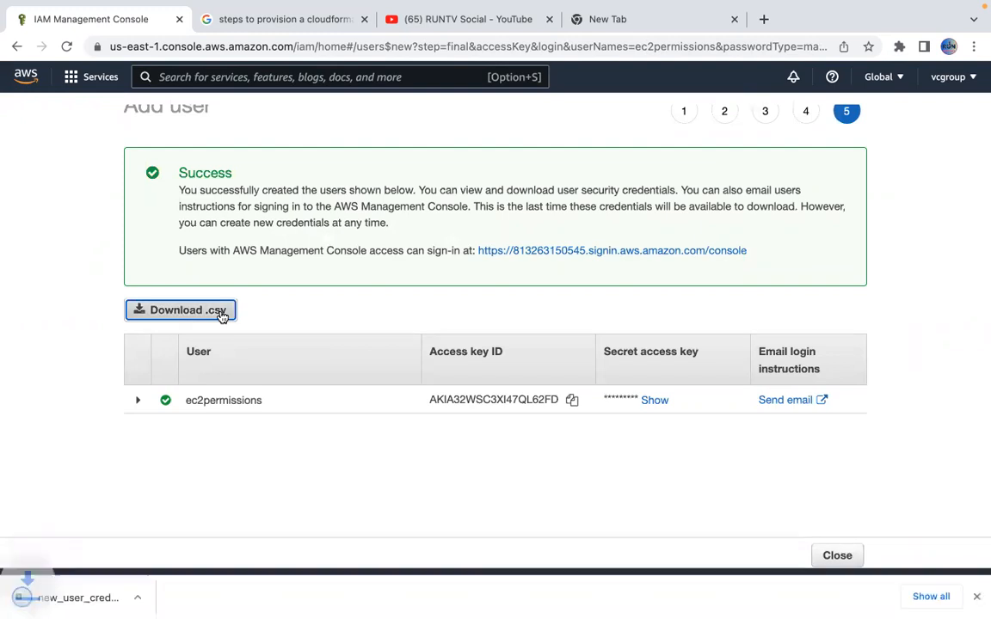
pyautogui.click(573, 254)
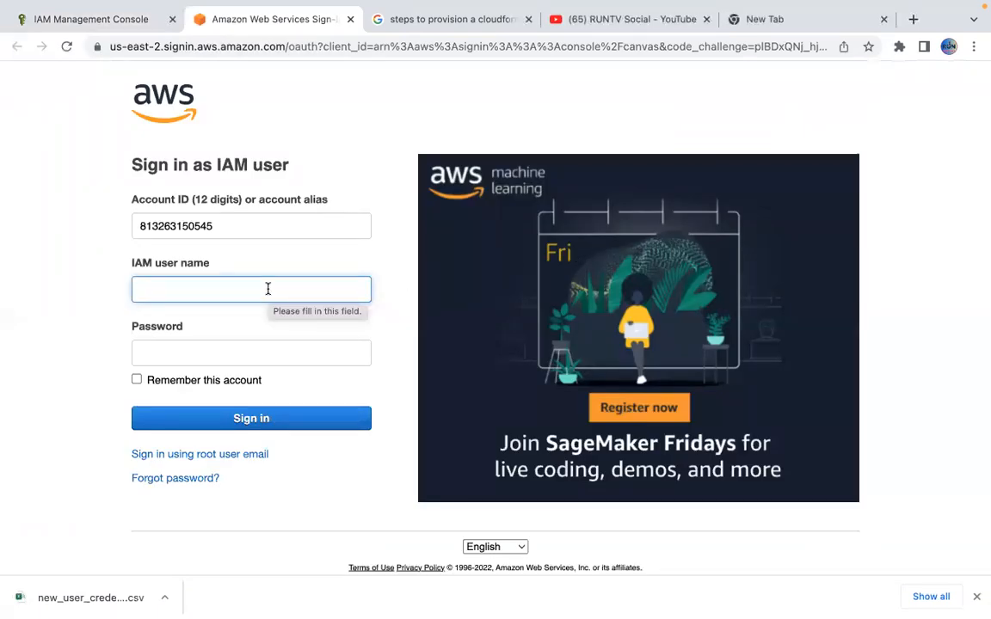
# Step: Try signing in as IAM user ec2permissions by entering the account password
pyautogui.write('ec2permisions')
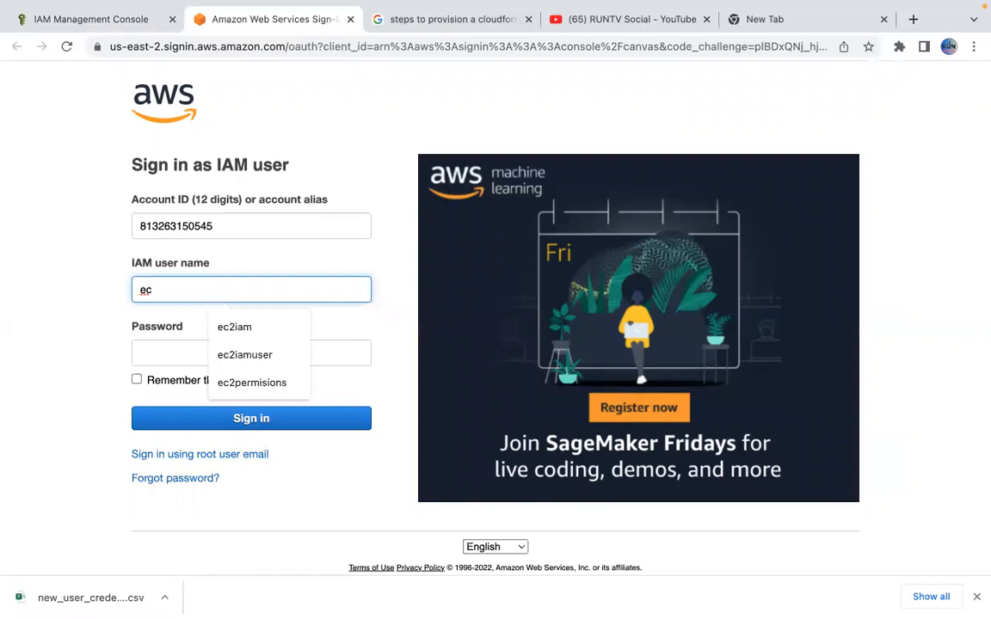
pyautogui.click(263, 382)
pyautogui.click(263, 353)
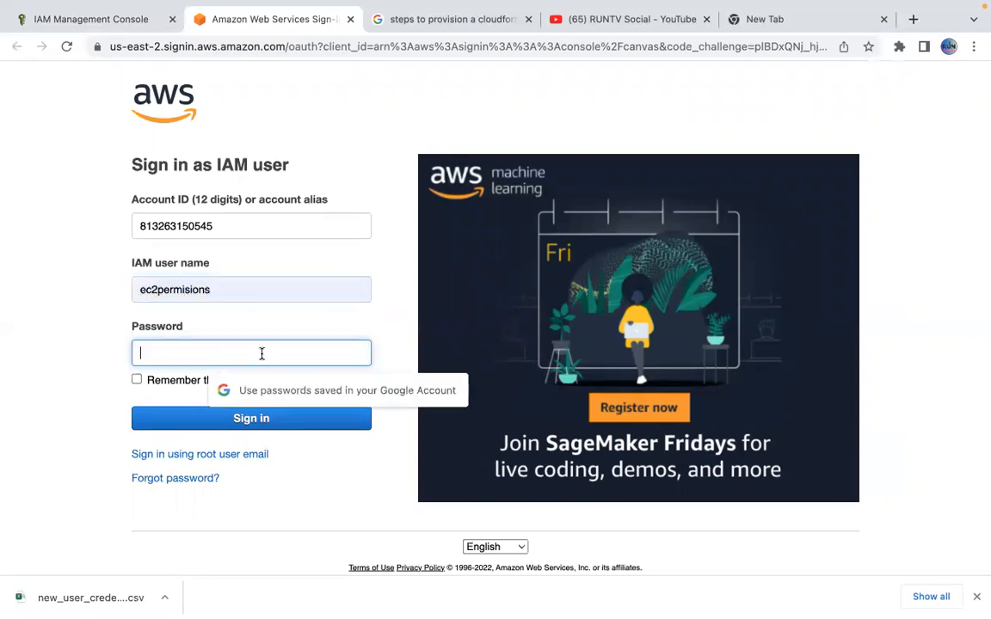
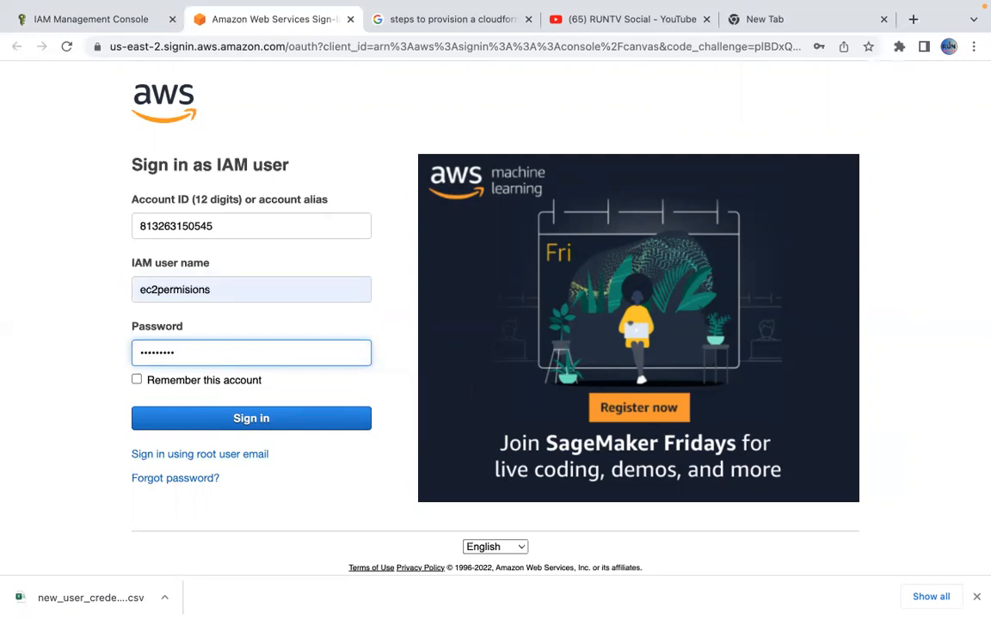
pyautogui.click(254, 427)
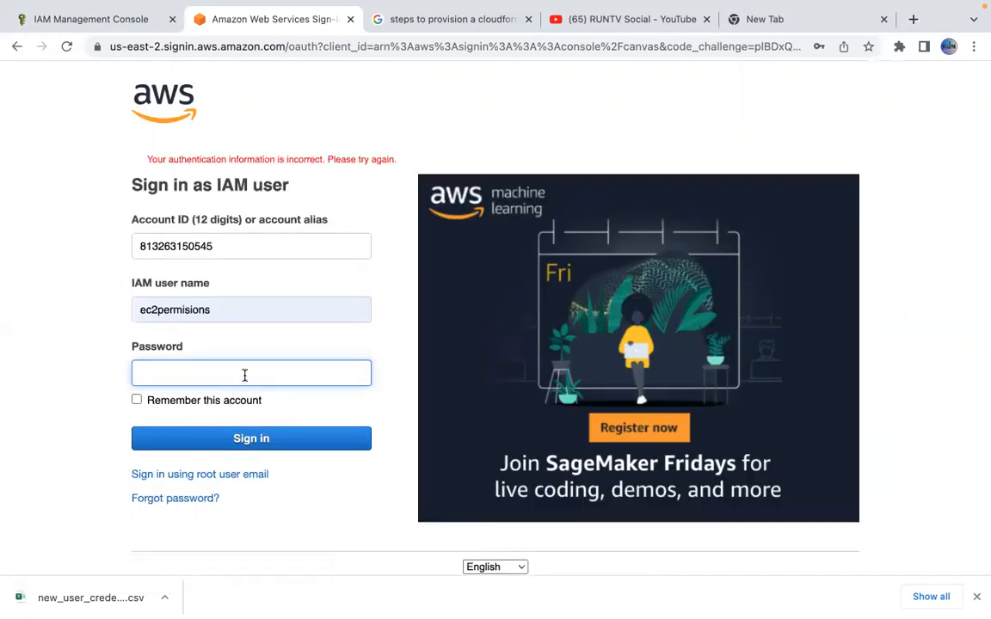
pyautogui.write('•••••••••')
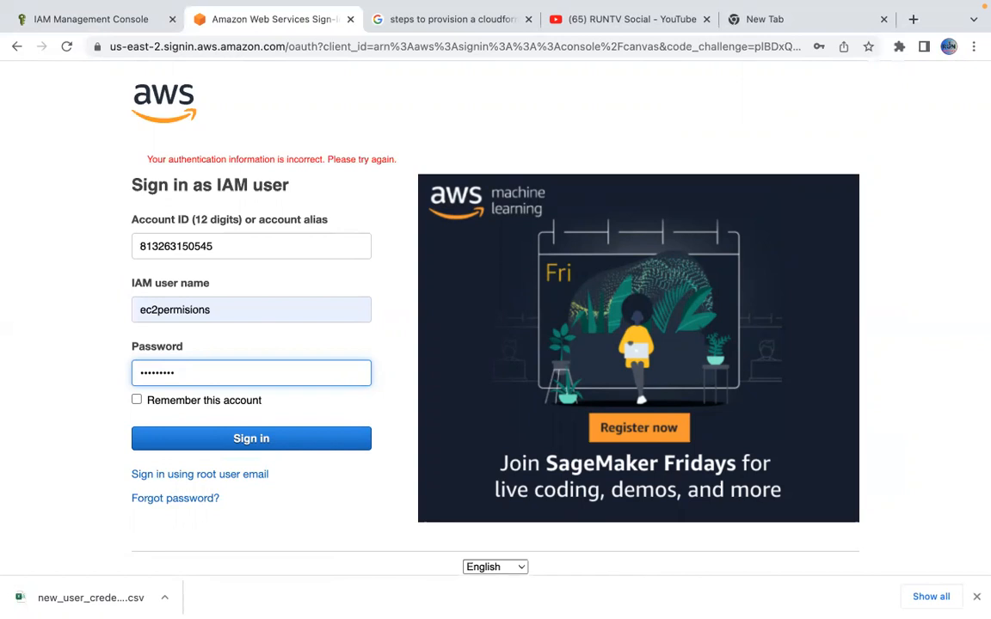
# Step: Add the missing 's' to the user name and sign in again
pyautogui.click(266, 313)
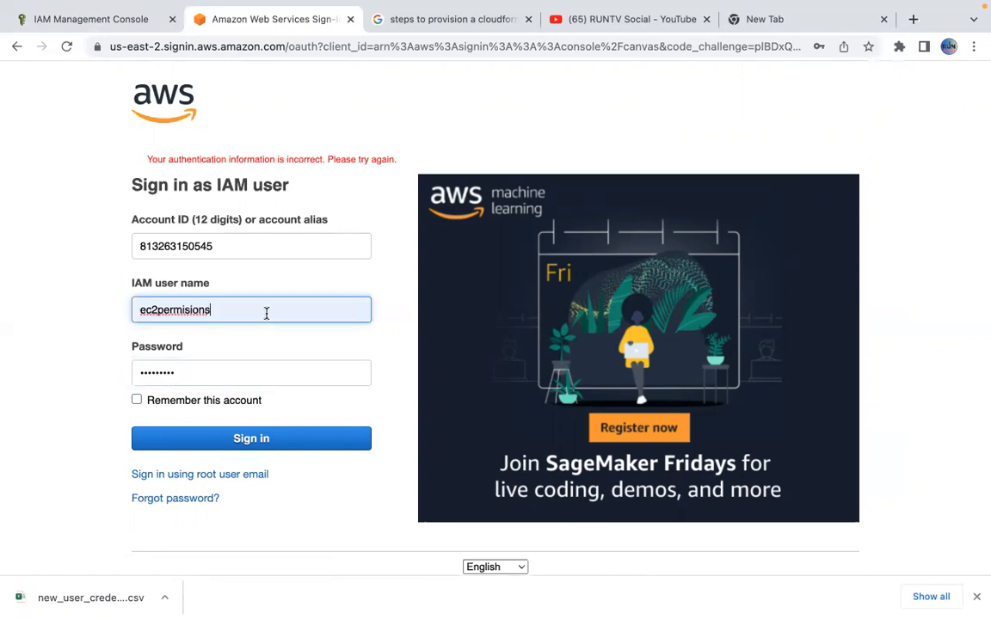
pyautogui.press('Left')
pyautogui.press('Left')
pyautogui.press('Left')
pyautogui.press('Left')
pyautogui.write('s')
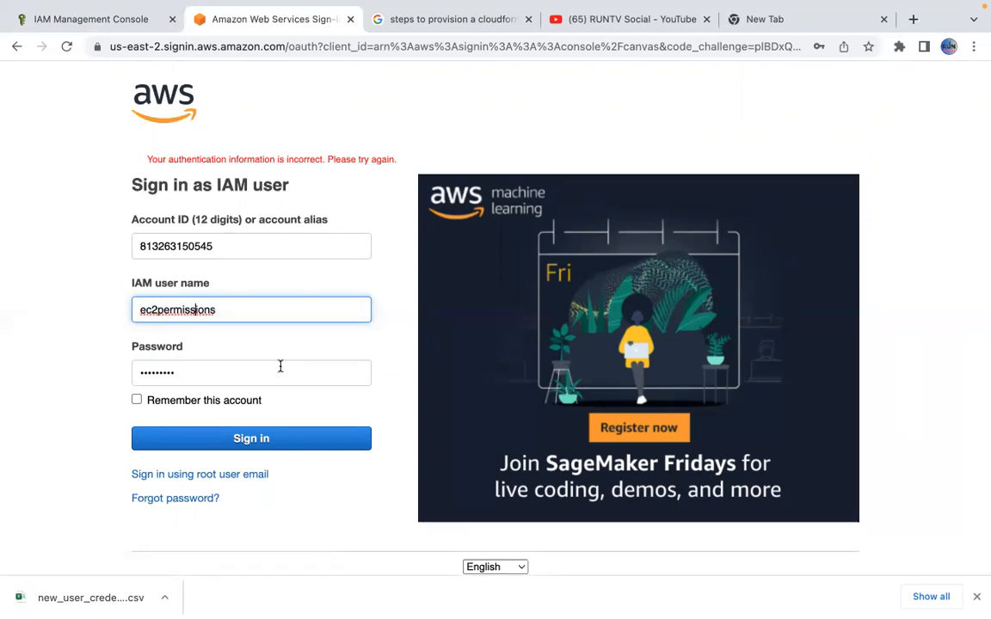
pyautogui.click(246, 445)
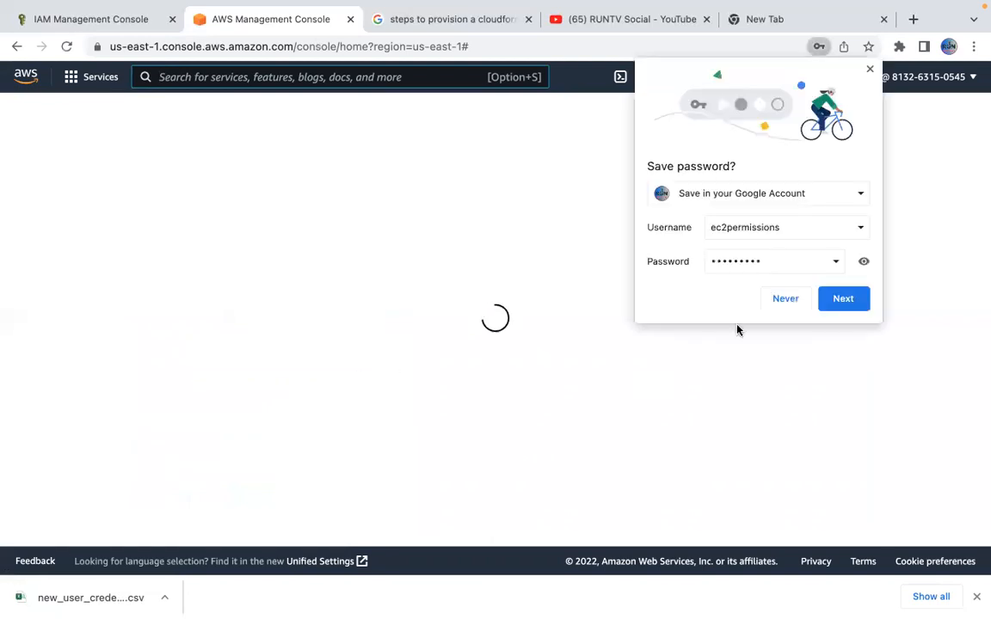
# Step: Decline Chrome's offer to save the password, then focus the console service search bar
pyautogui.click(777, 299)
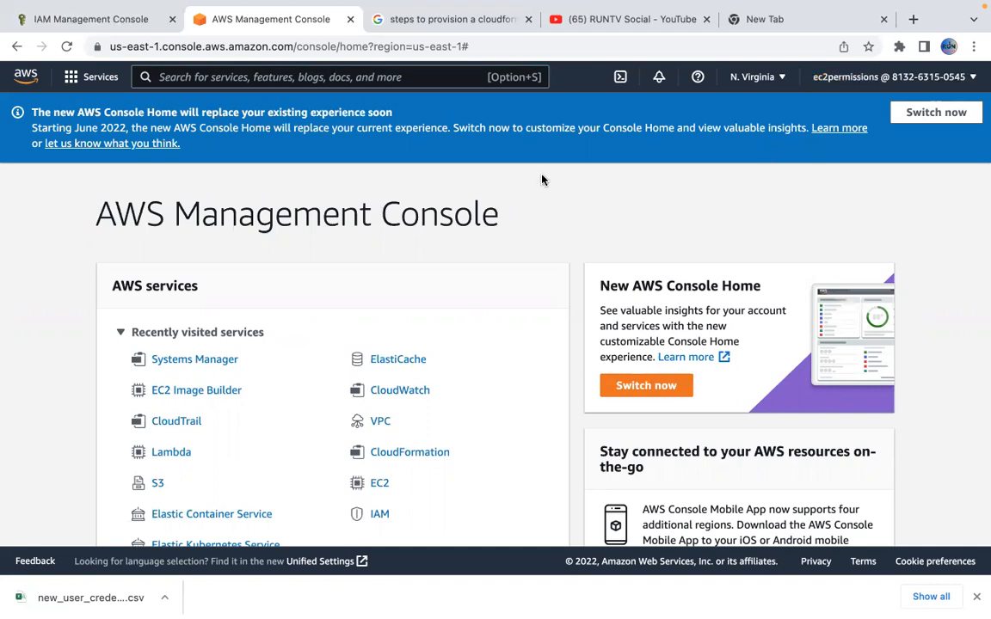
pyautogui.click(441, 78)
# Step: Search the console services for 'iam' so IAM tops the results
pyautogui.write('iam')
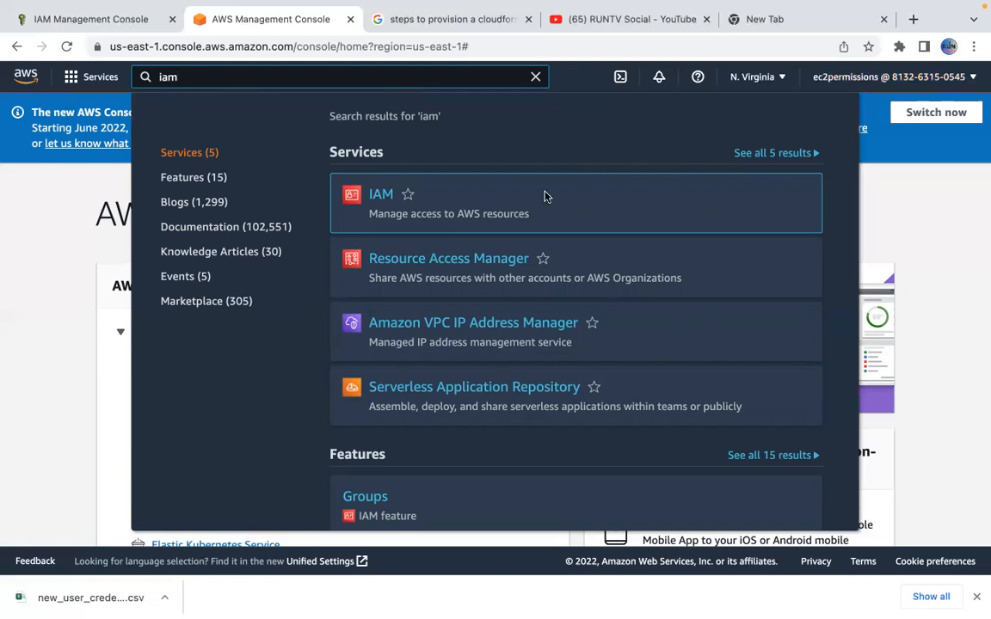
# Step: Open IAM from the search results; the dashboard reports permission-denied errors
pyautogui.click(380, 195)
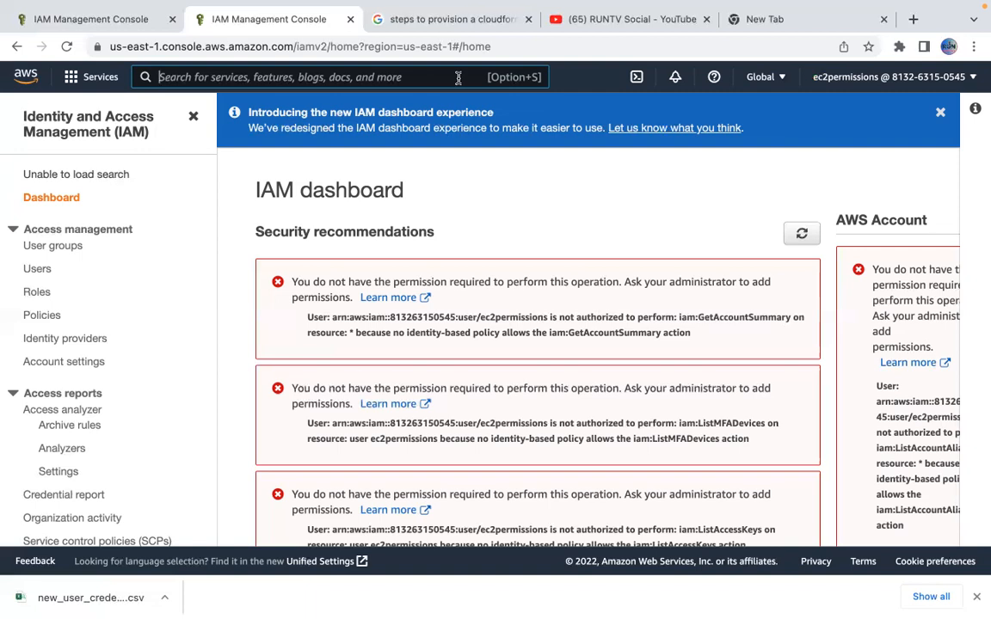
# Step: Search for 'cloudformation' and open the CloudFormation service
pyautogui.write('cloud')
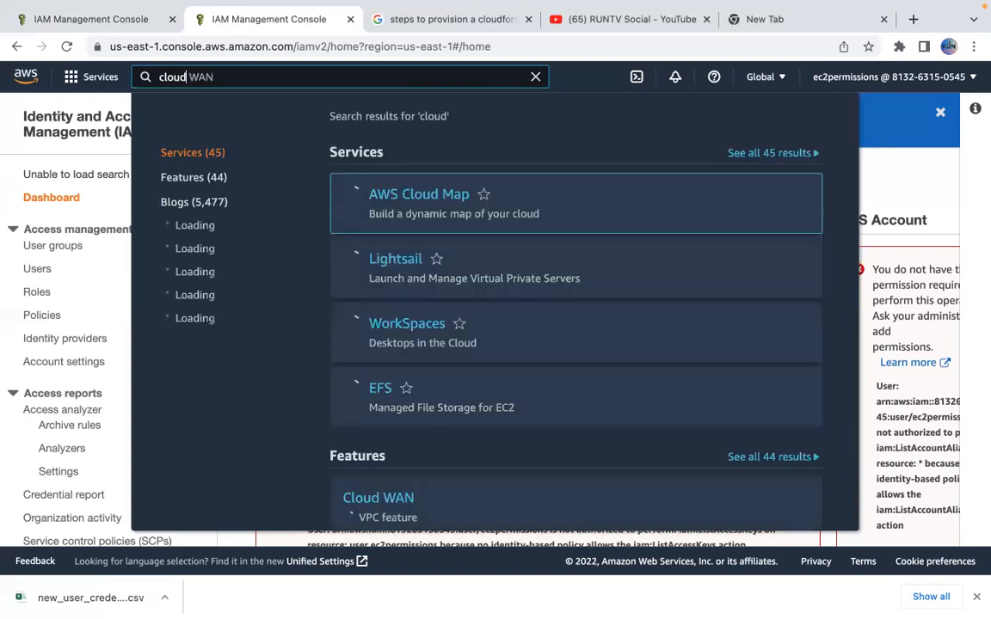
pyautogui.write('formati')
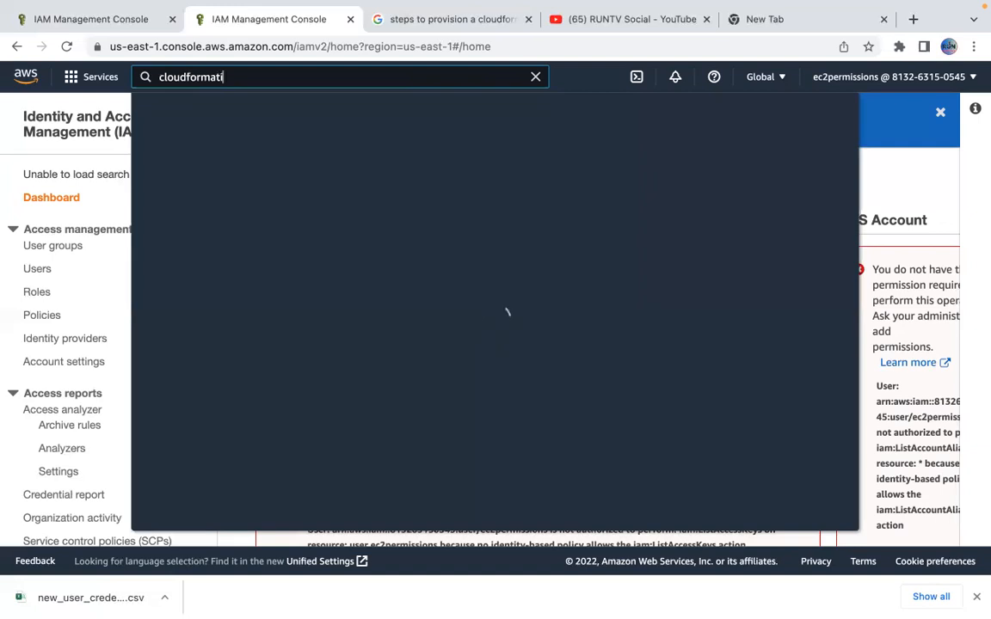
pyautogui.click(434, 197)
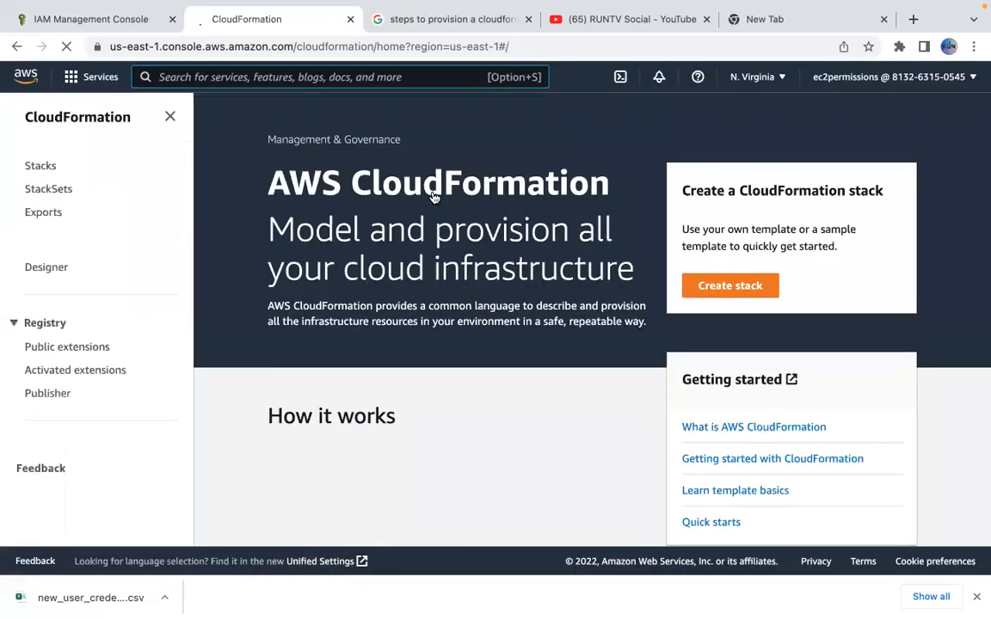
# Step: Begin a new CloudFormation stack, look over the Specify template form, then cancel it
pyautogui.click(724, 286)
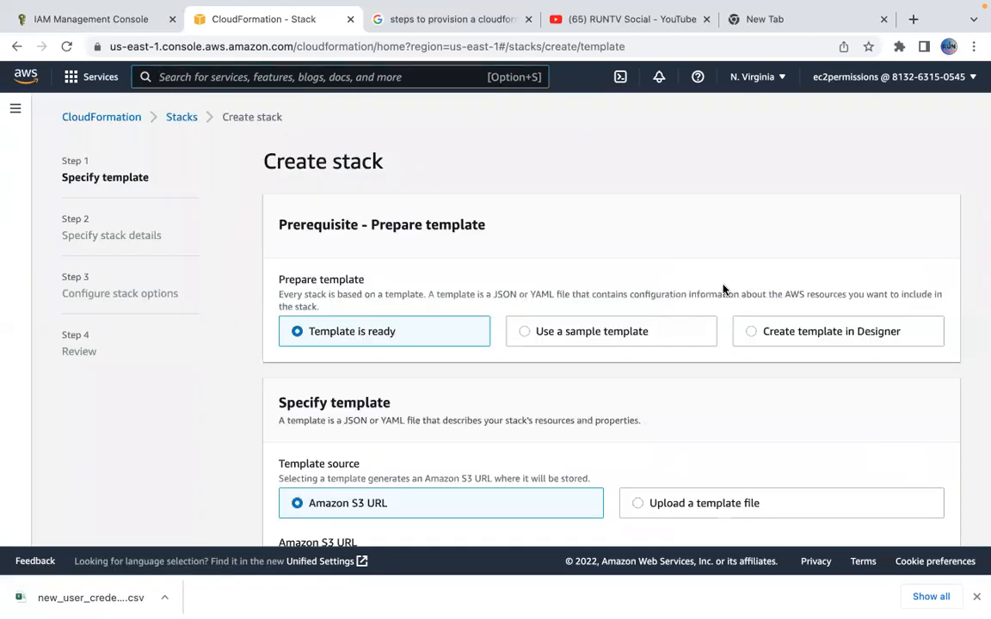
pyautogui.scroll(-1, 589, 434)
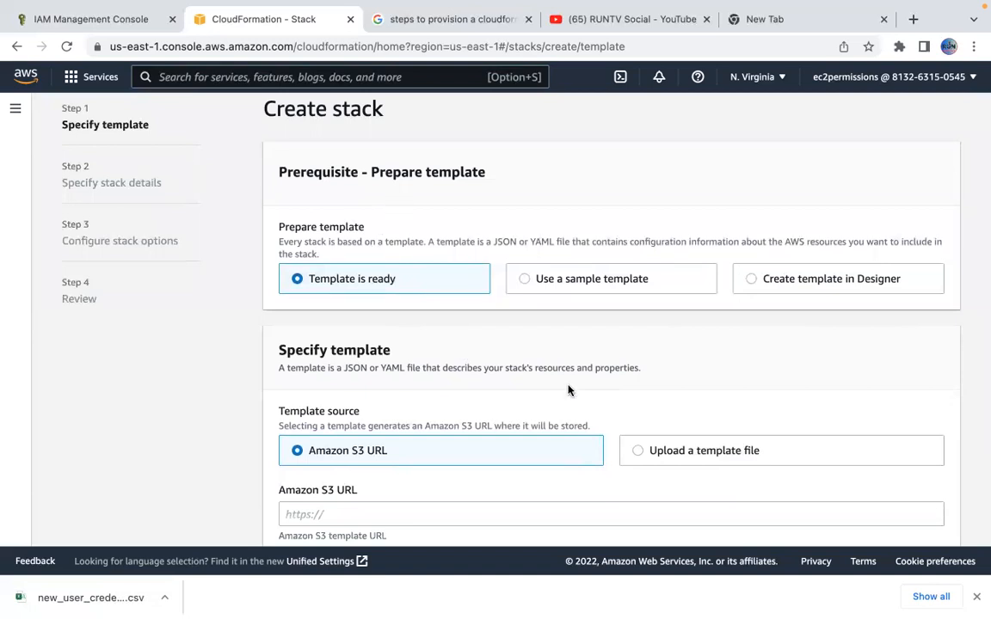
pyautogui.scroll(-2, 623, 339)
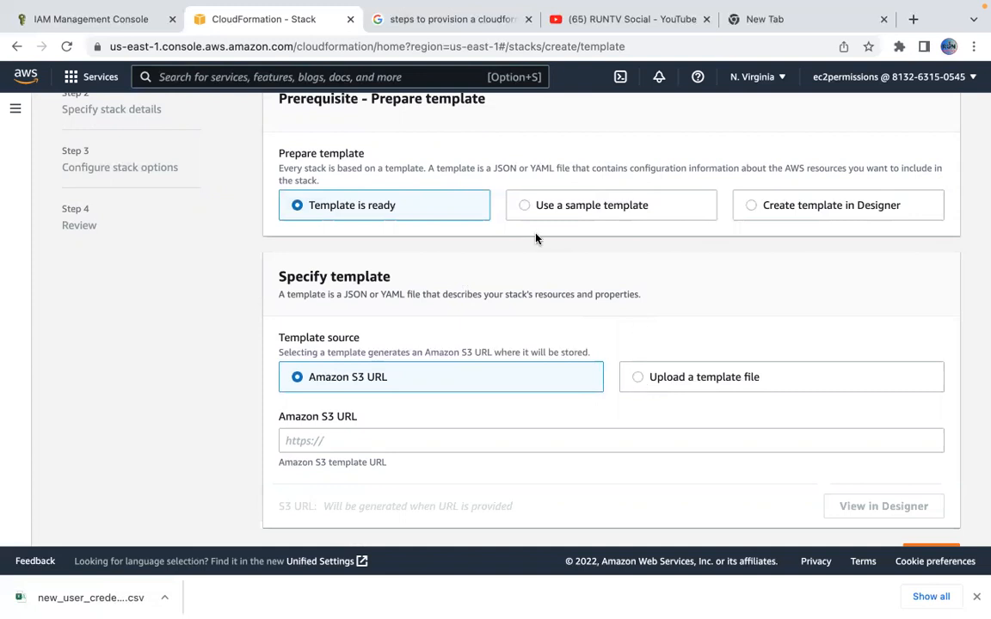
pyautogui.scroll(1, 519, 292)
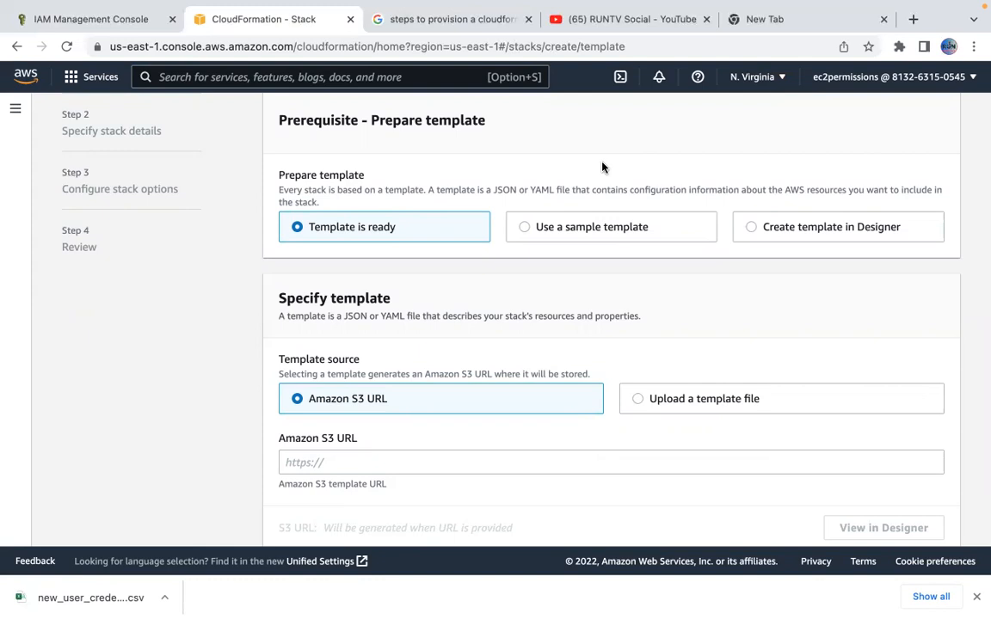
pyautogui.scroll(-2, 631, 379)
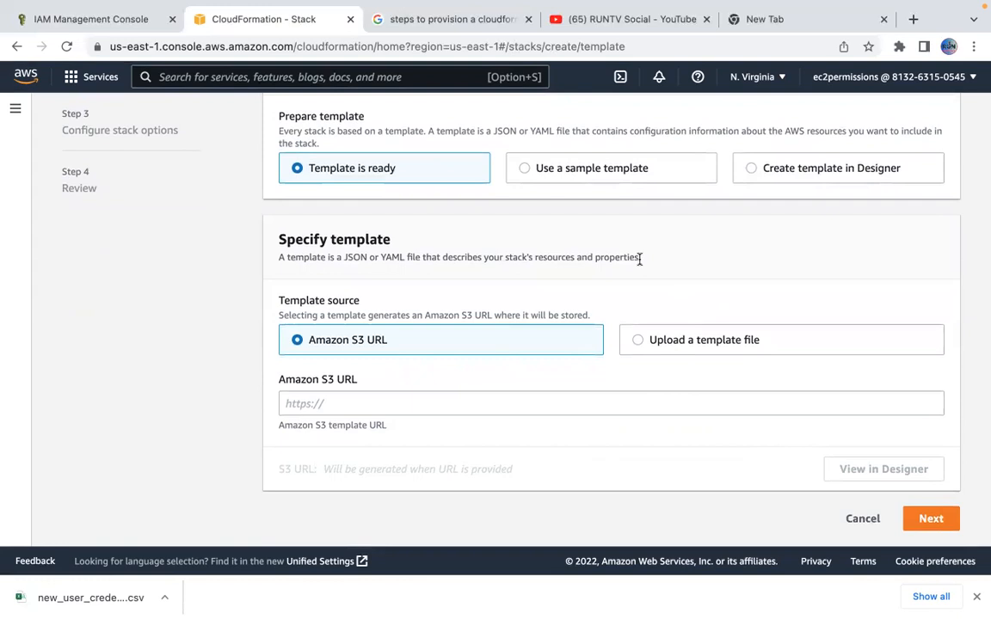
pyautogui.click(863, 519)
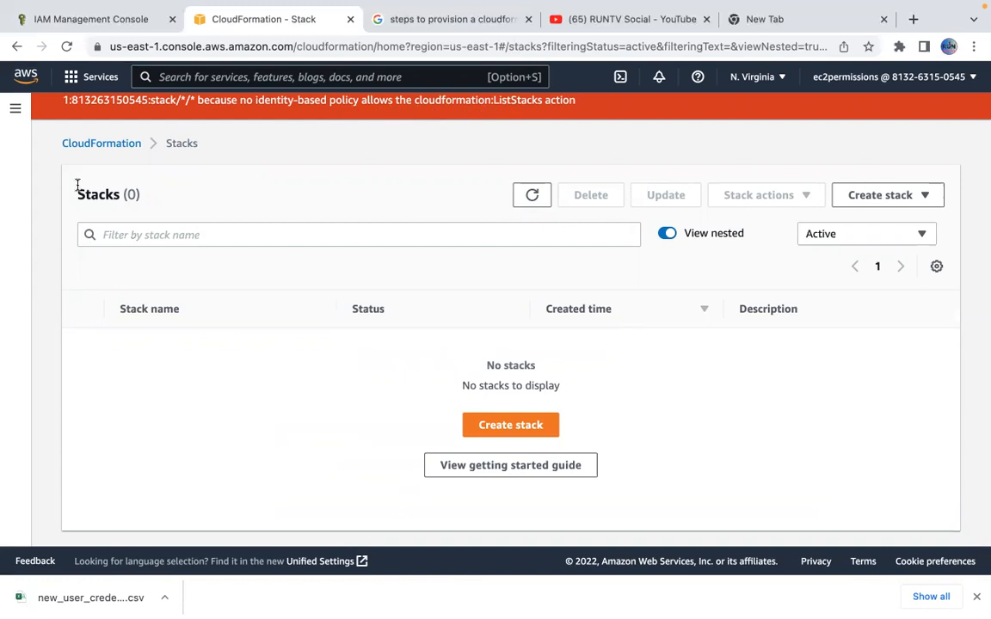
# Step: Return to the CloudFormation home, dismiss the authorization error, and open EC2 via a search for 'ec2'
pyautogui.click(93, 144)
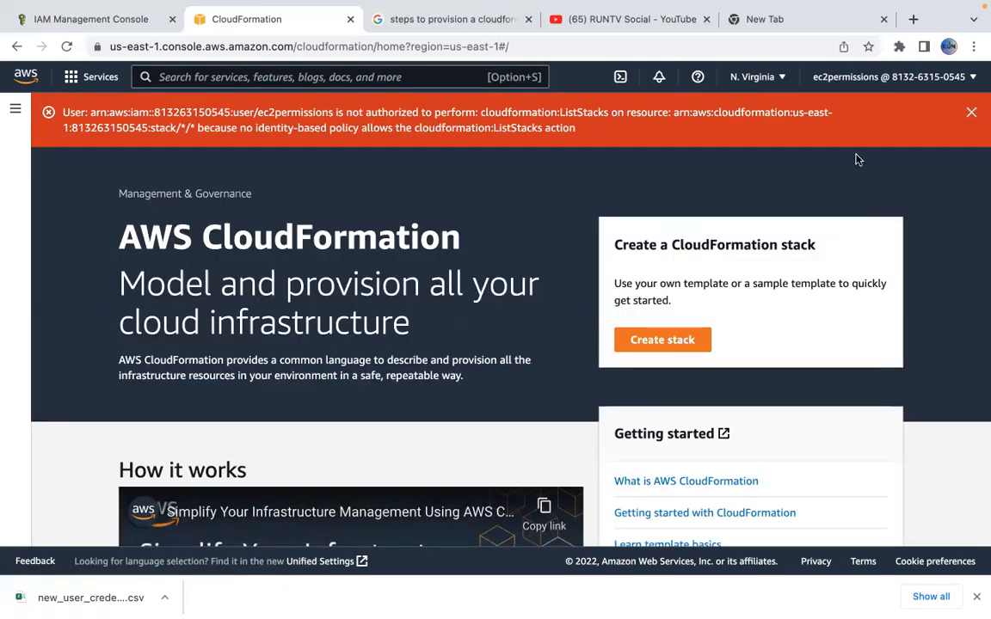
pyautogui.click(972, 113)
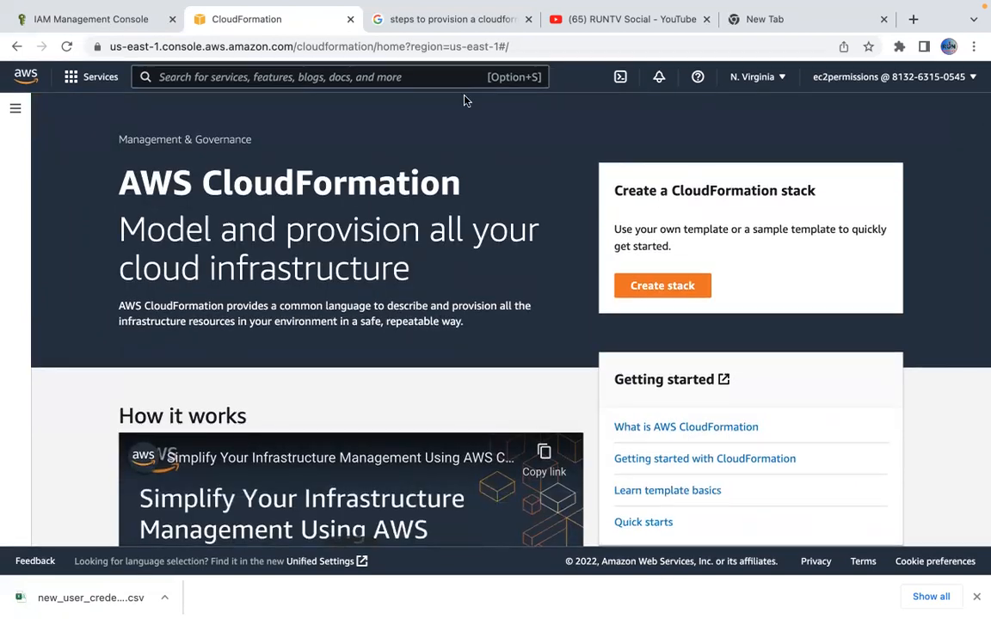
pyautogui.click(448, 75)
pyautogui.write('ec')
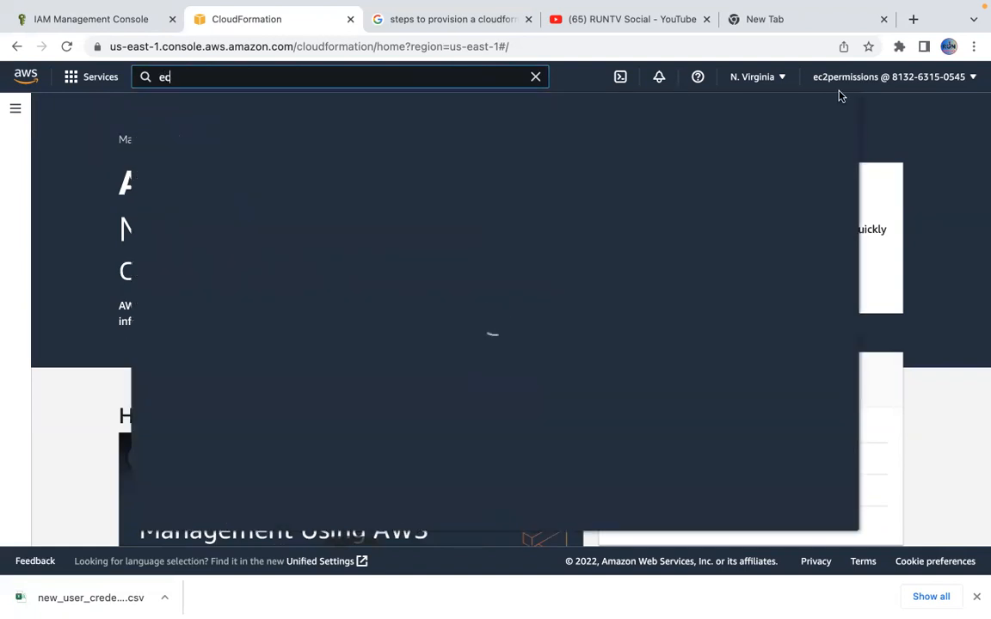
pyautogui.write('2')
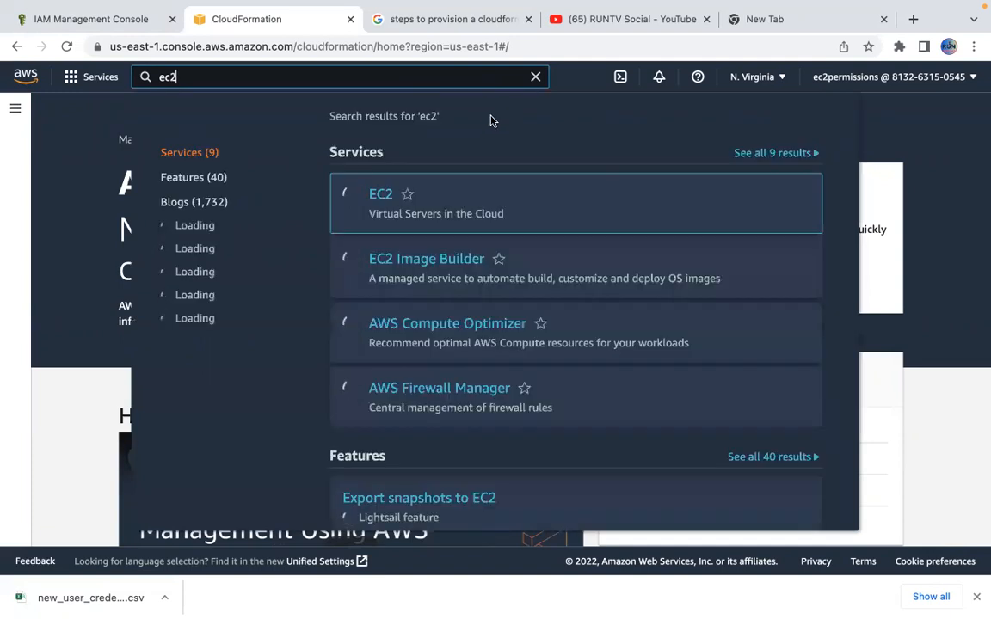
pyautogui.click(379, 200)
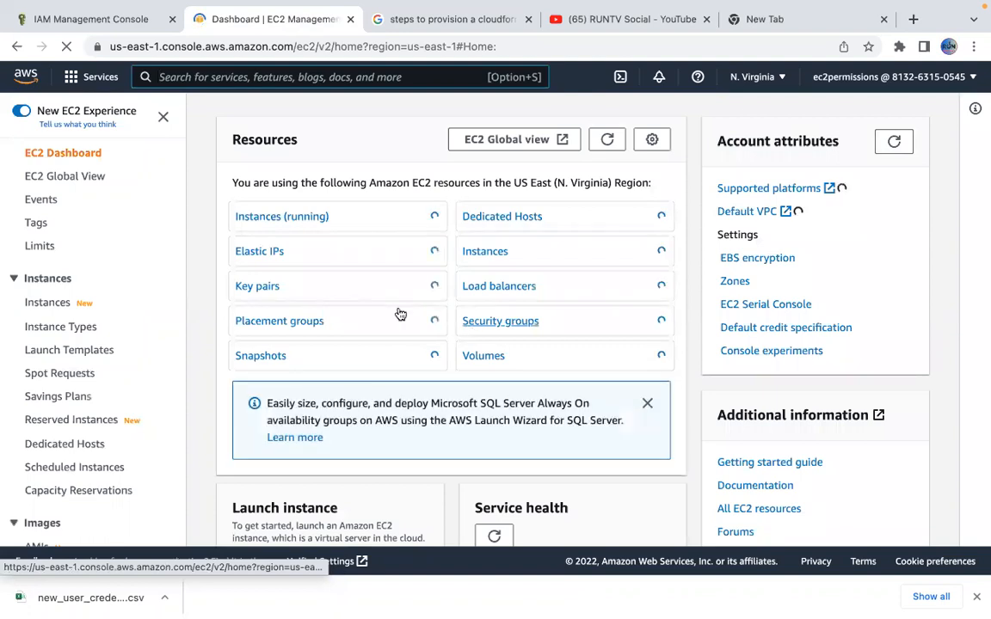
# Step: Go to running instances, dismiss the Welcome back popup, and start launching an instance
pyautogui.click(267, 218)
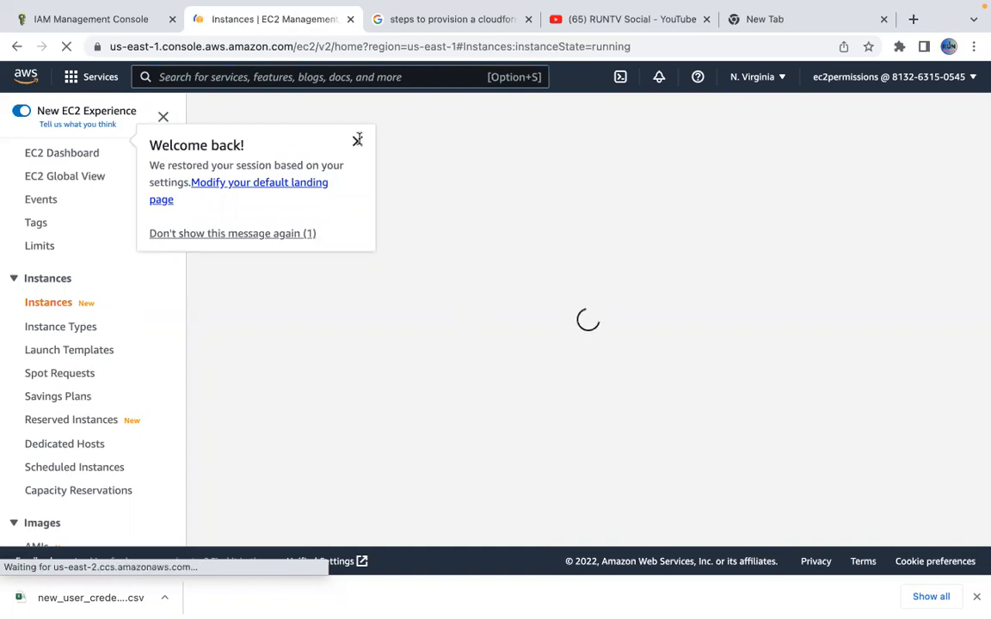
pyautogui.click(360, 143)
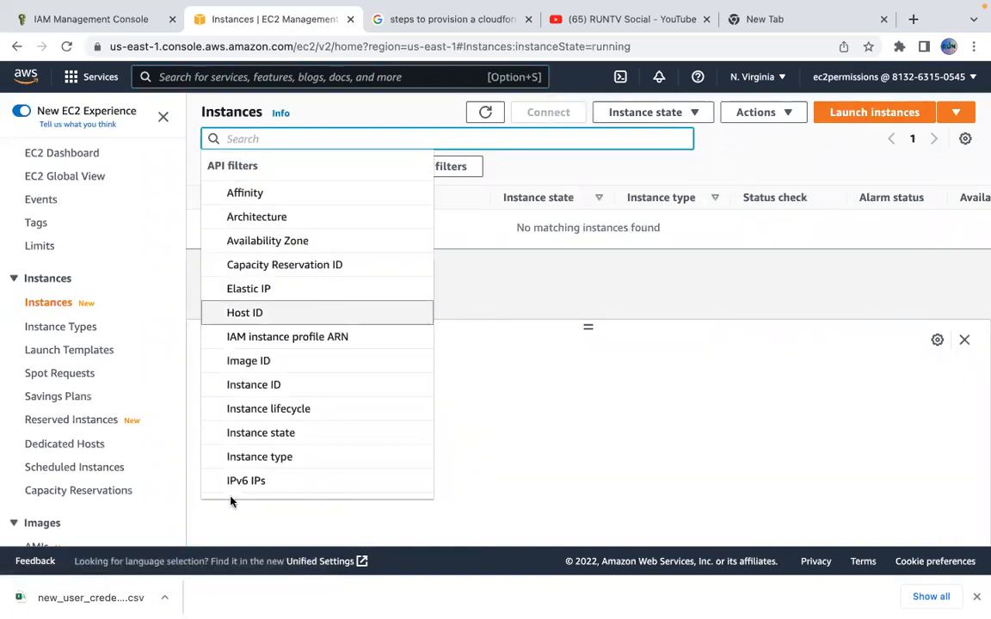
pyautogui.click(863, 112)
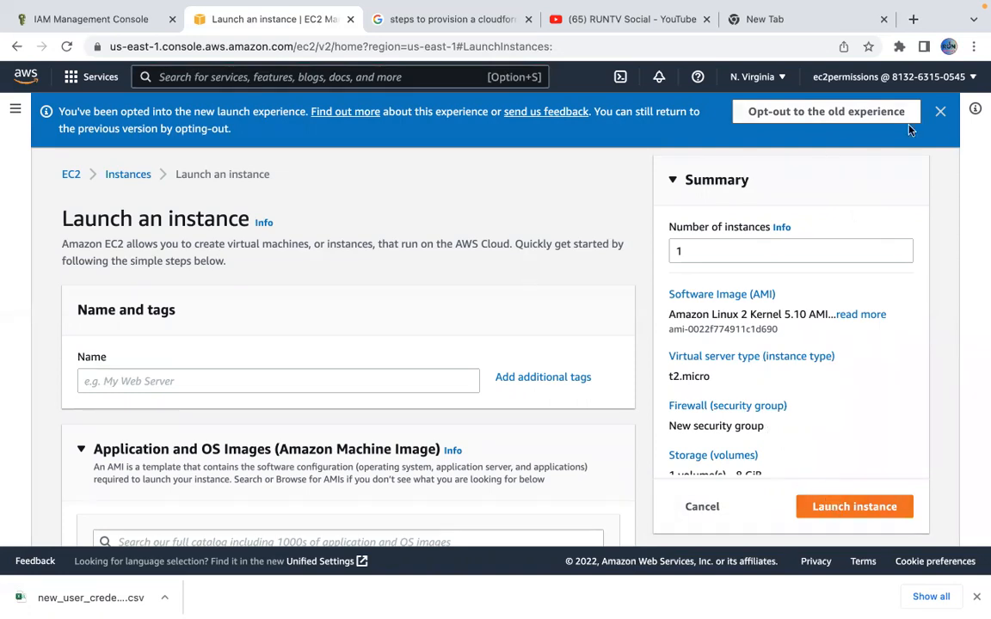
pyautogui.click(944, 112)
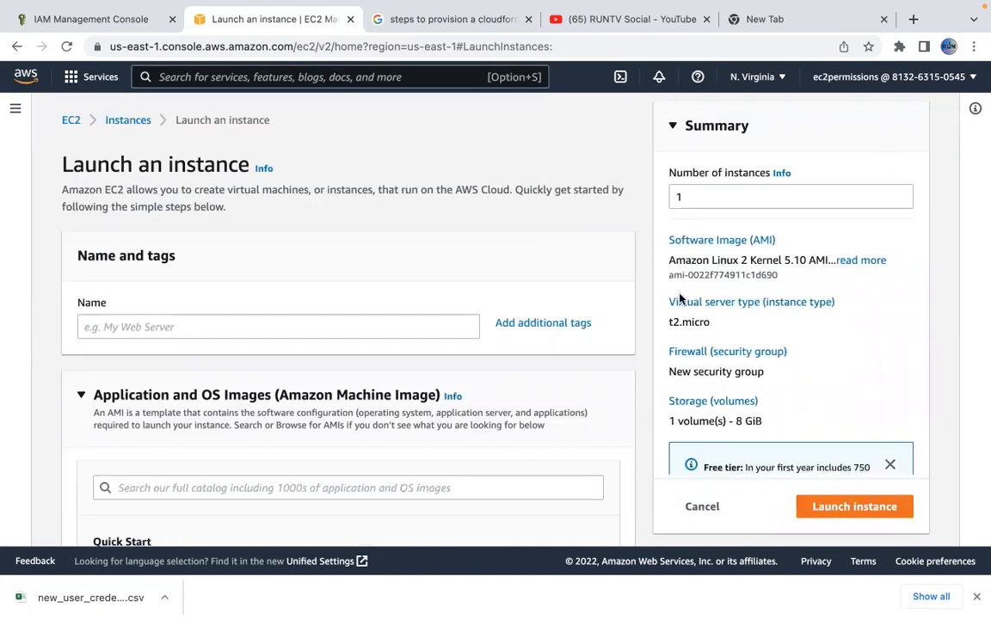
pyautogui.scroll(-5, 563, 328)
pyautogui.scroll(2, 563, 328)
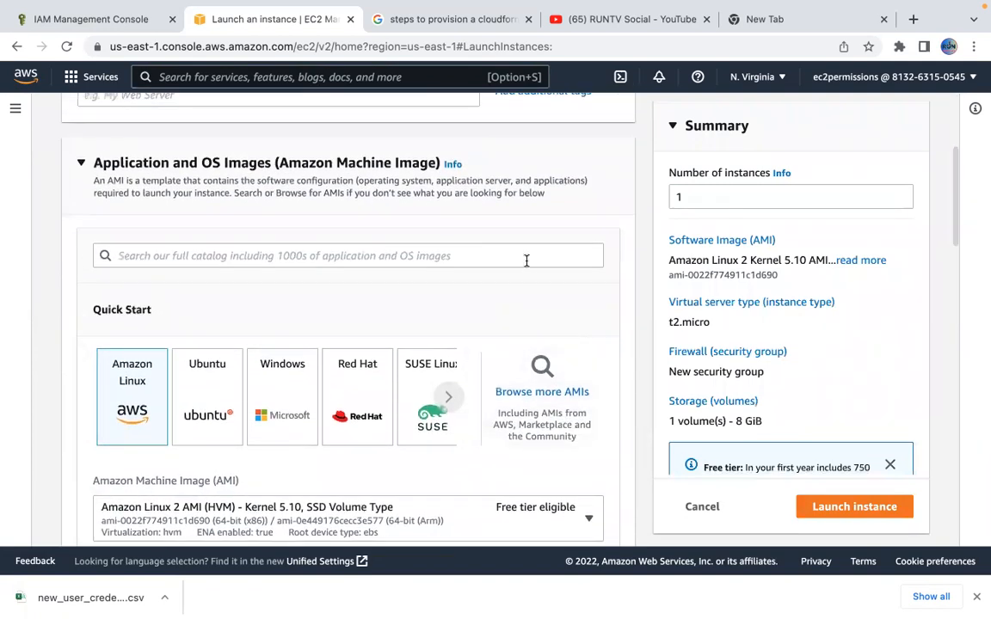
pyautogui.scroll(2, 527, 260)
pyautogui.click(347, 225)
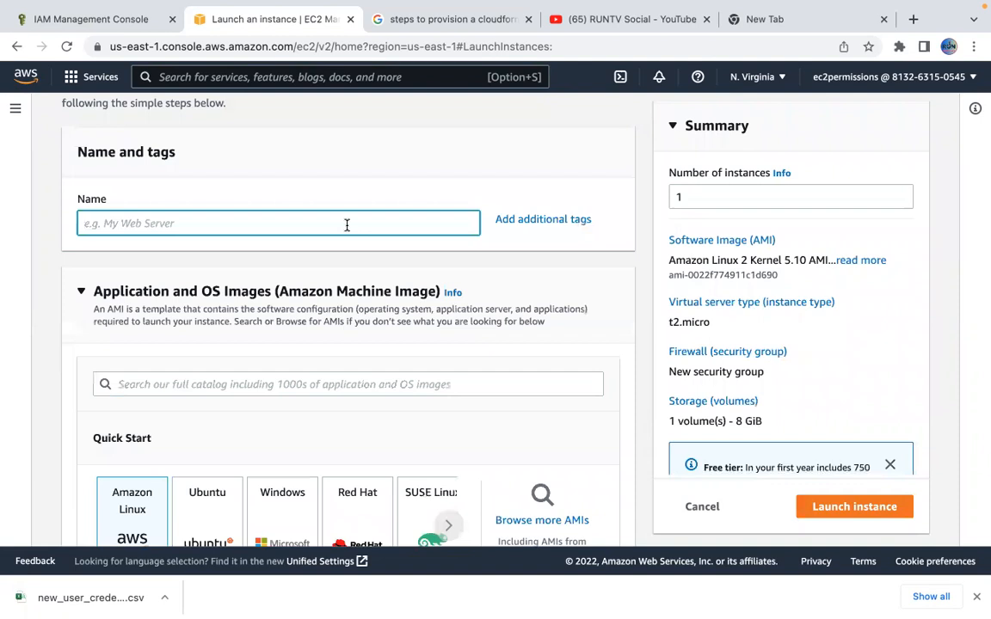
pyautogui.write('websi')
pyautogui.write('rver')
pyautogui.scroll(-3, 273, 237)
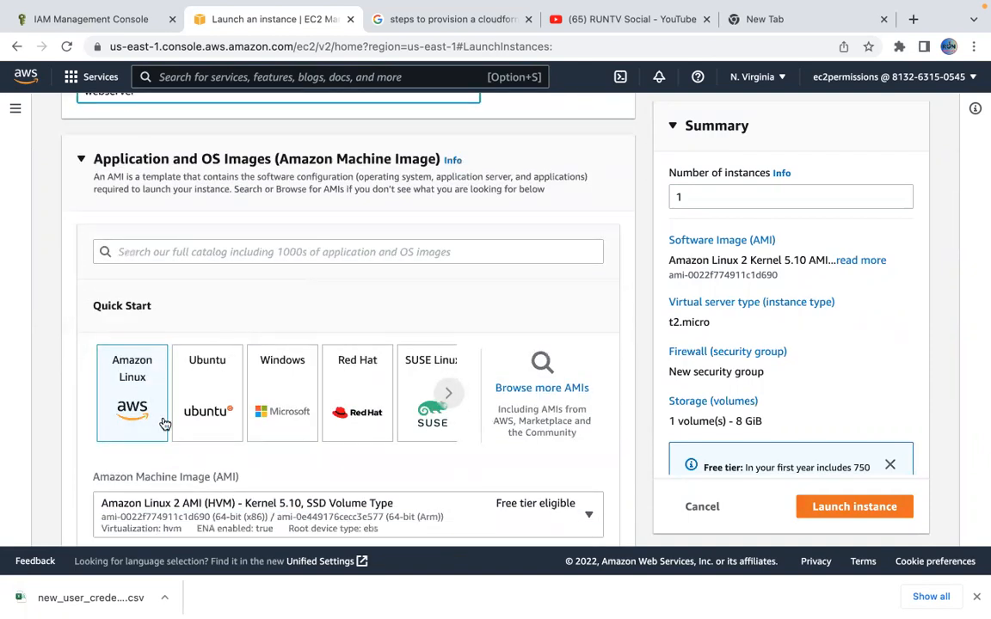
pyautogui.scroll(-3, 166, 421)
pyautogui.scroll(-8, 233, 381)
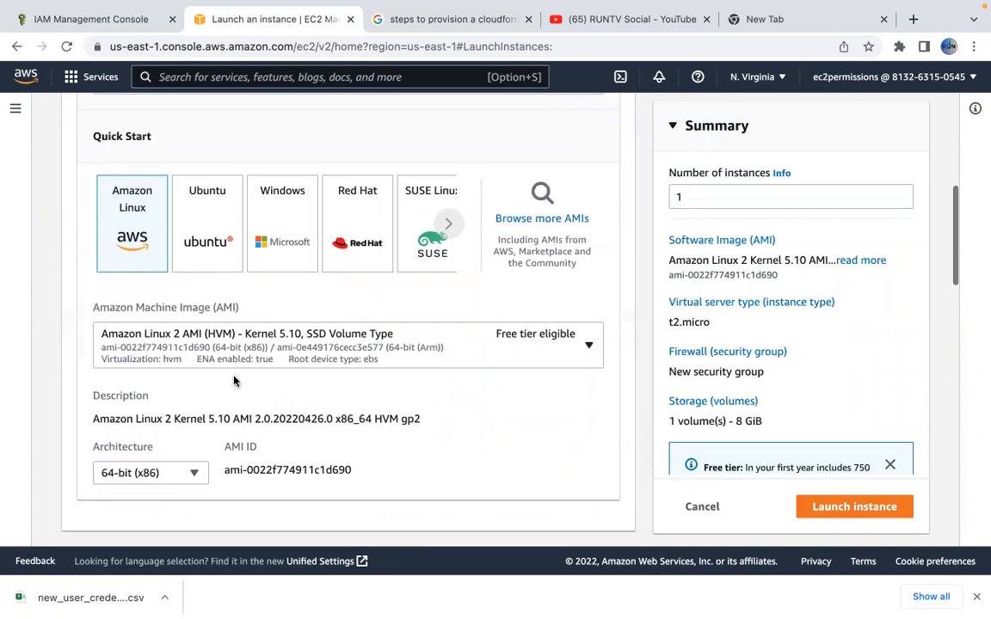
pyautogui.scroll(-3, 320, 374)
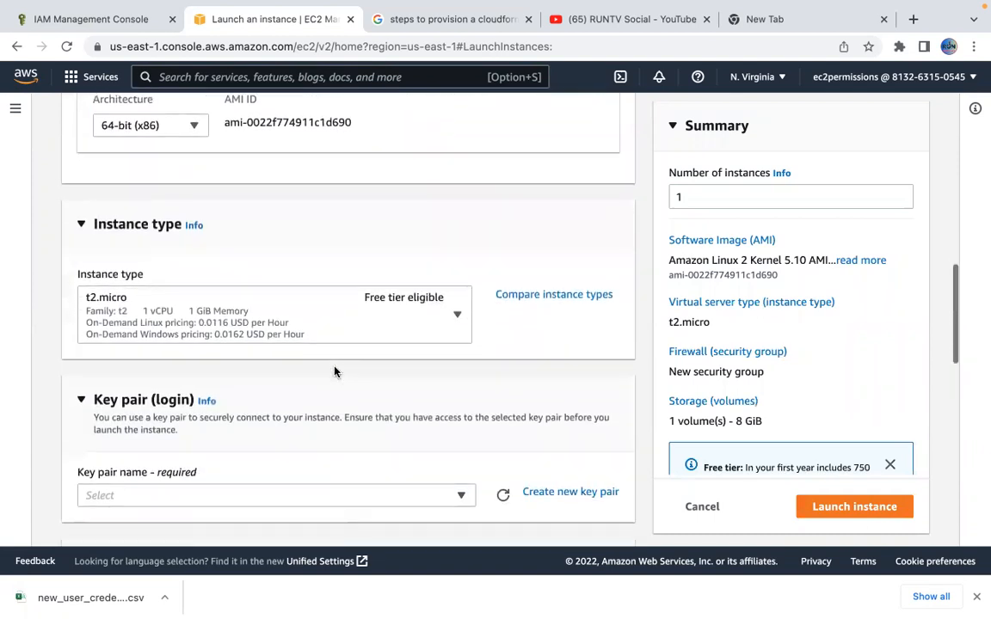
pyautogui.scroll(-7, 308, 286)
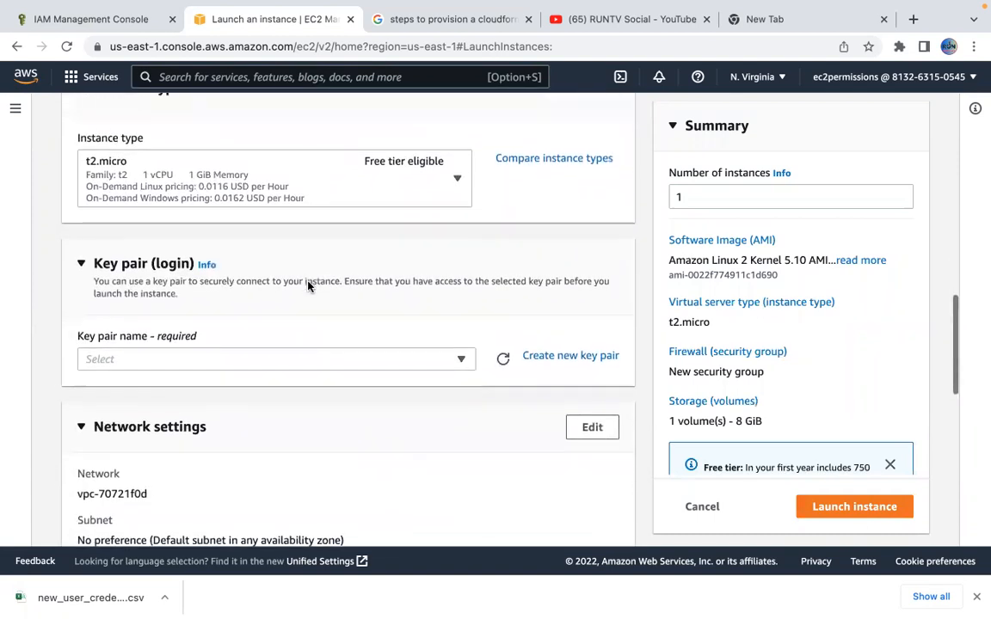
pyautogui.scroll(1, 309, 258)
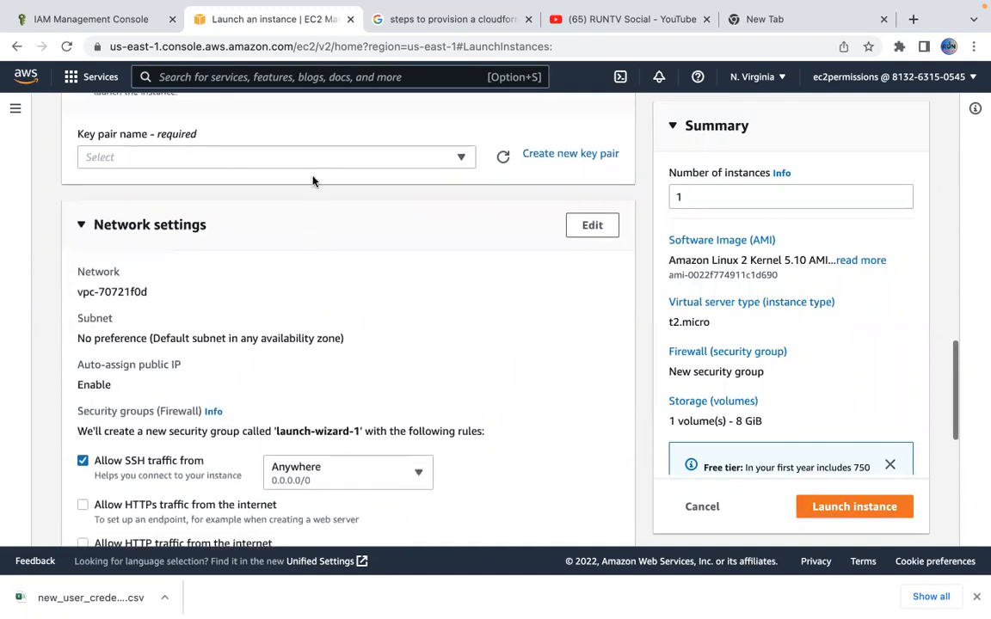
pyautogui.click(326, 161)
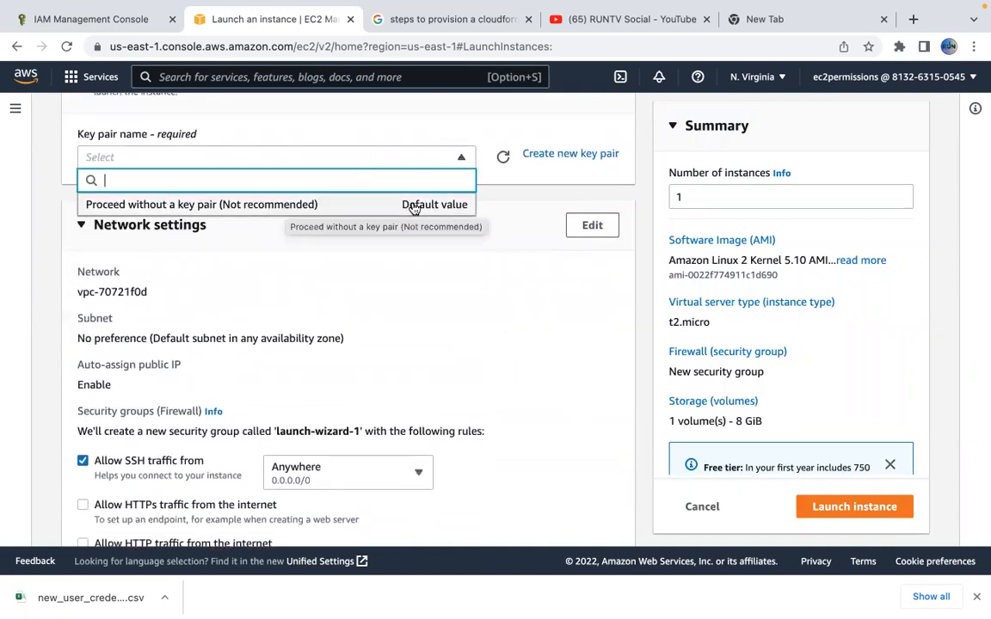
pyautogui.click(399, 153)
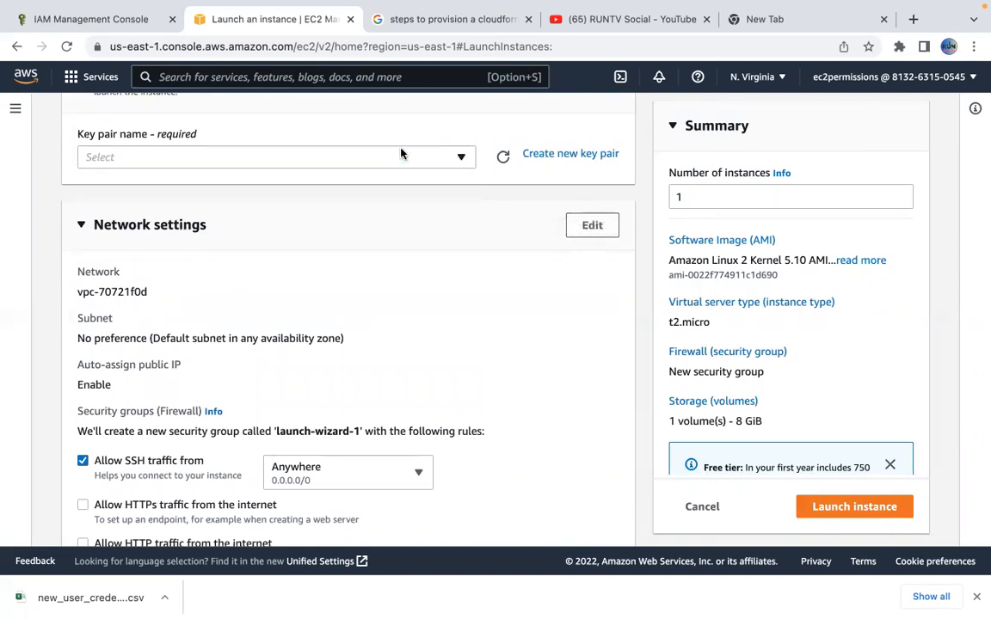
pyautogui.click(396, 153)
pyautogui.write('baselin')
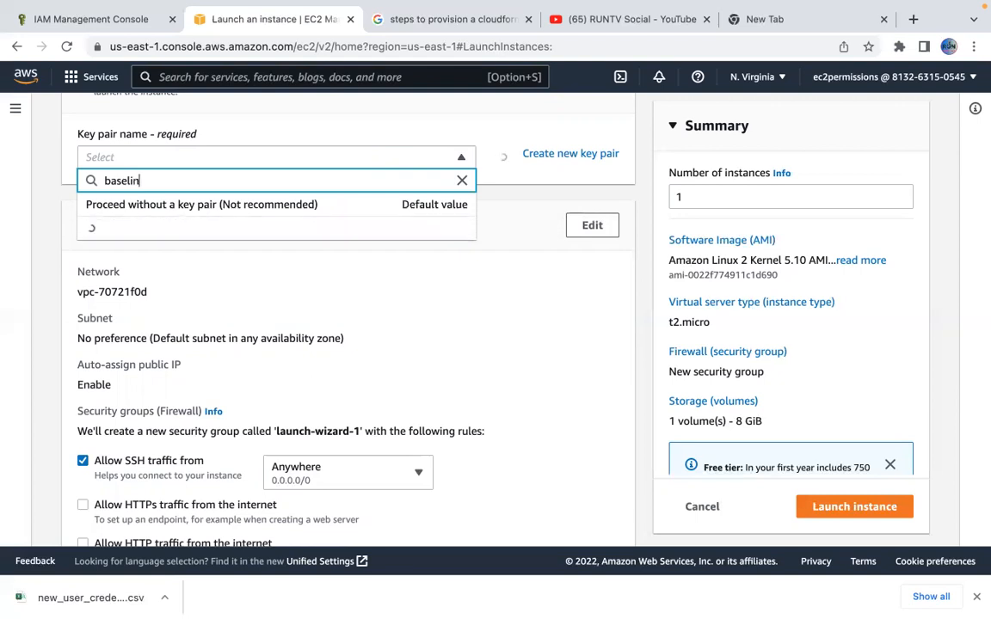
pyautogui.write('ekey')
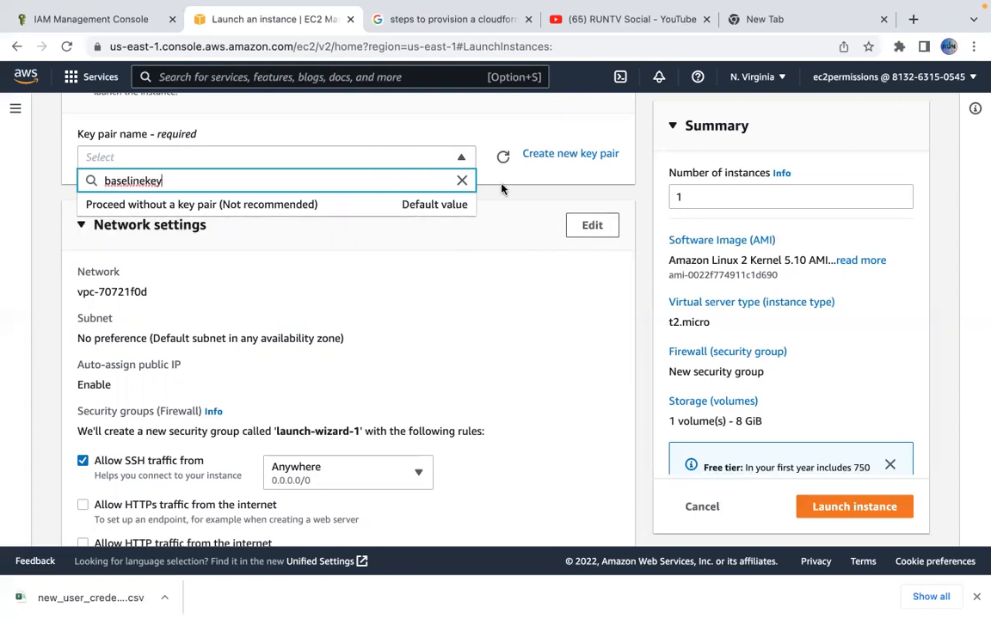
pyautogui.click(528, 181)
pyautogui.scroll(1, 457, 214)
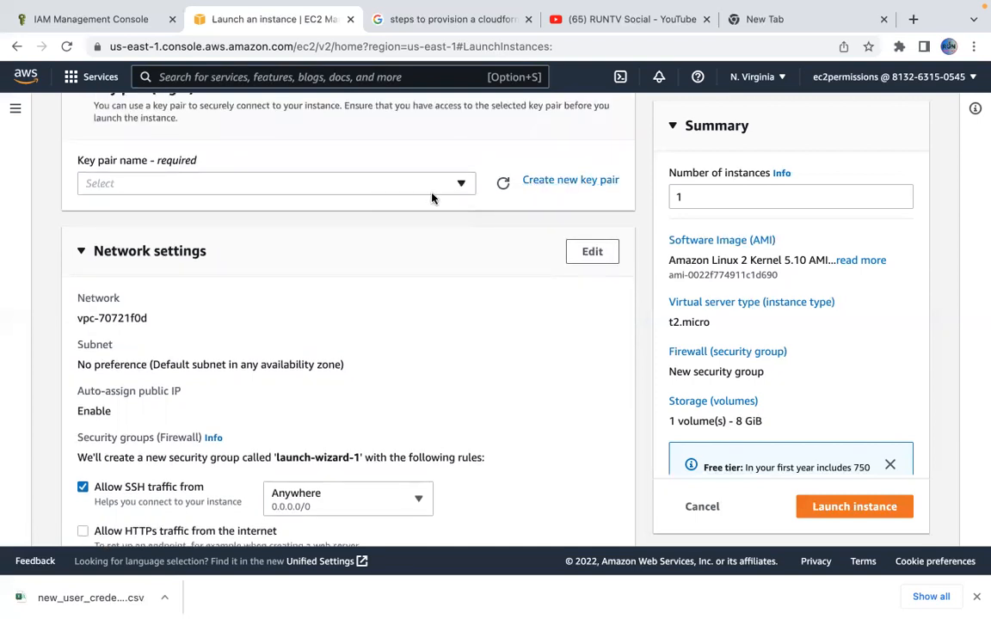
pyautogui.scroll(2, 415, 212)
pyautogui.scroll(-5, 415, 241)
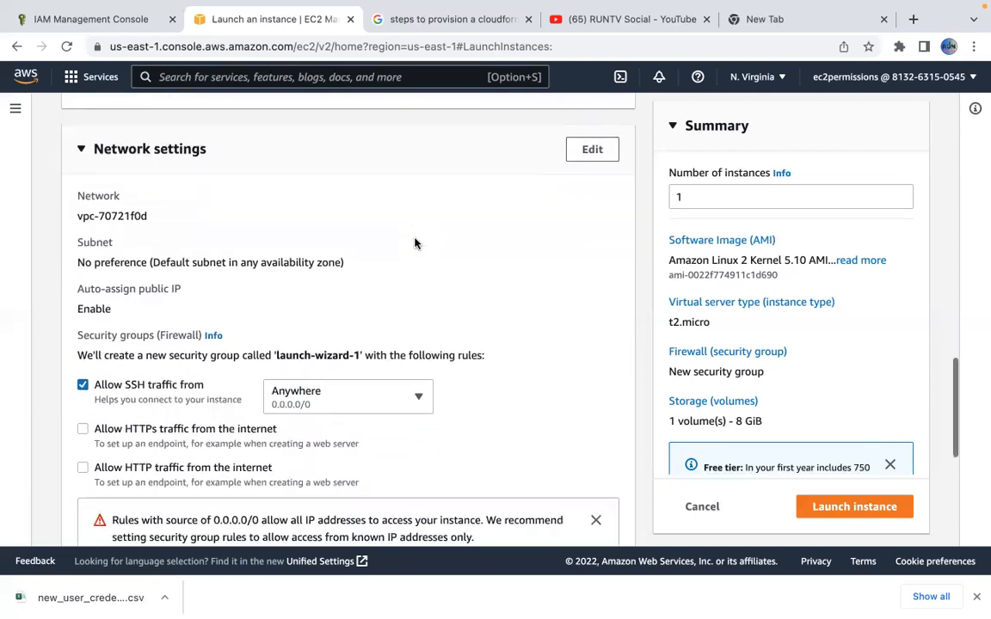
pyautogui.scroll(-1, 416, 243)
pyautogui.scroll(-3, 457, 321)
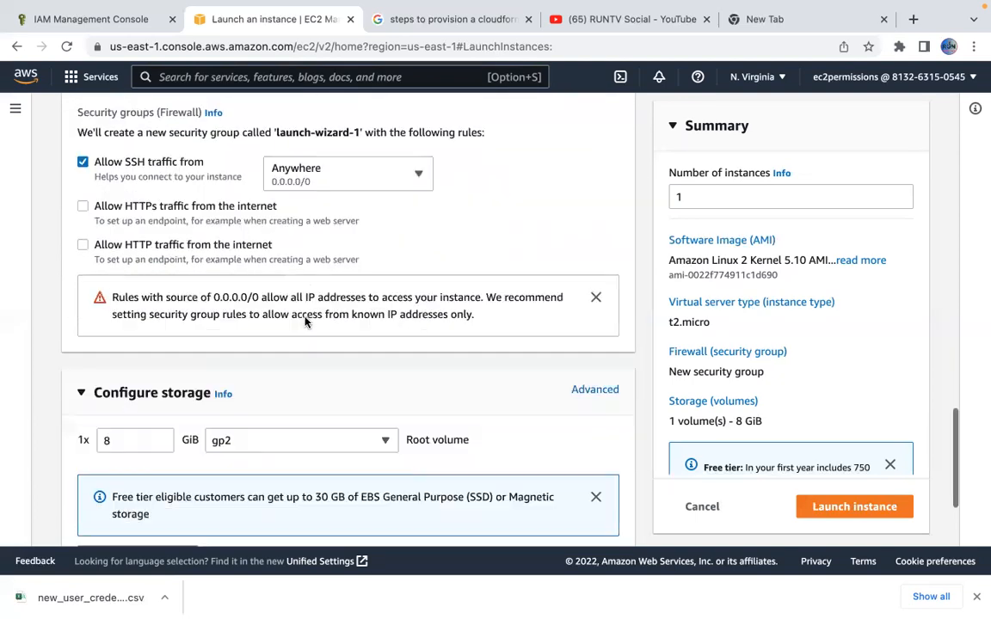
pyautogui.scroll(15, 568, 351)
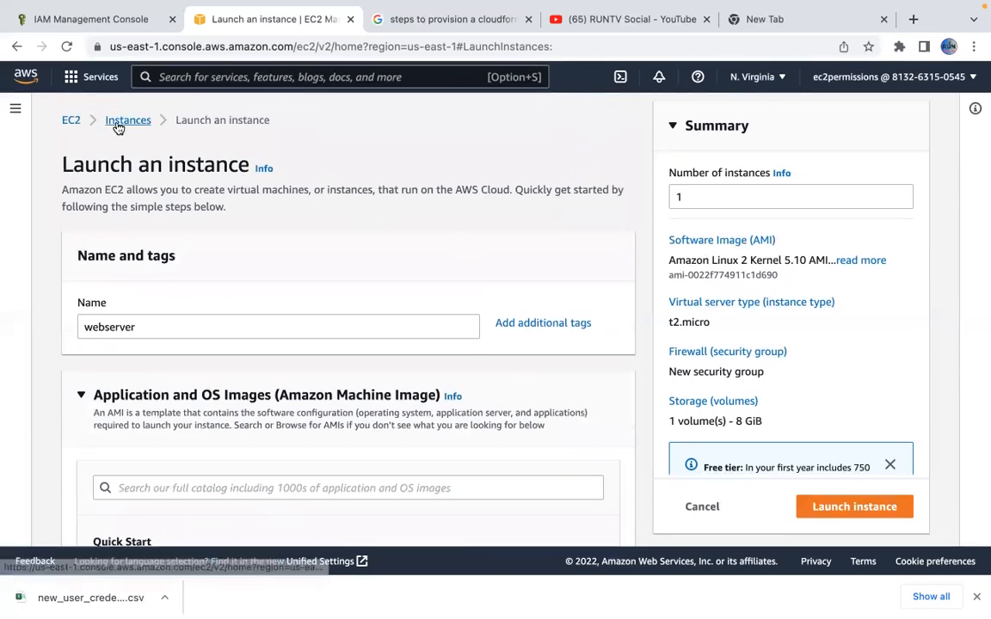
# Step: Restart the launch, opt out to the classic wizard, and jump to Review for the t2.micro instance
pyautogui.click(128, 122)
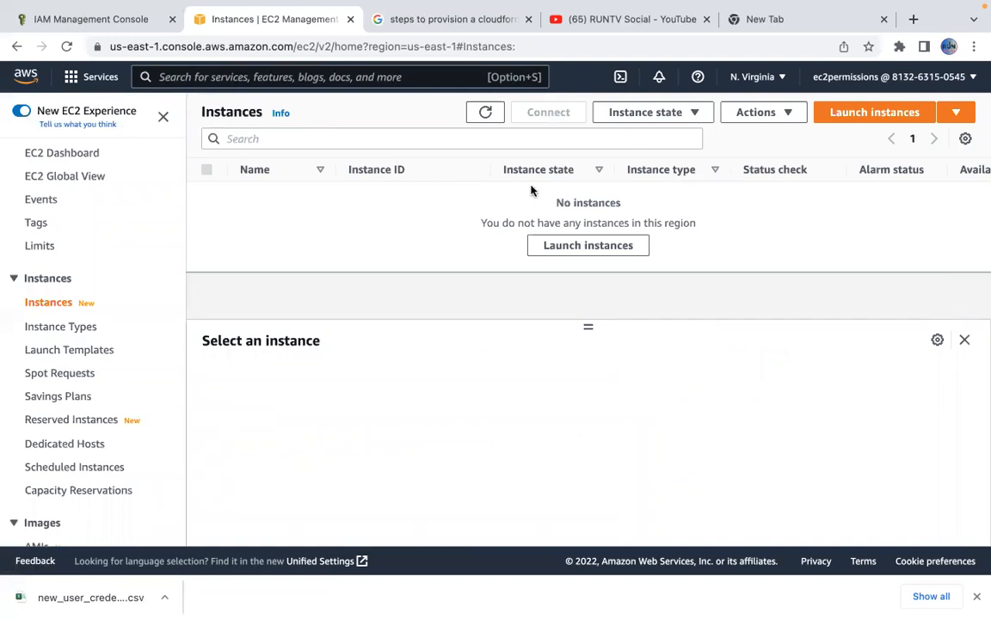
pyautogui.click(886, 115)
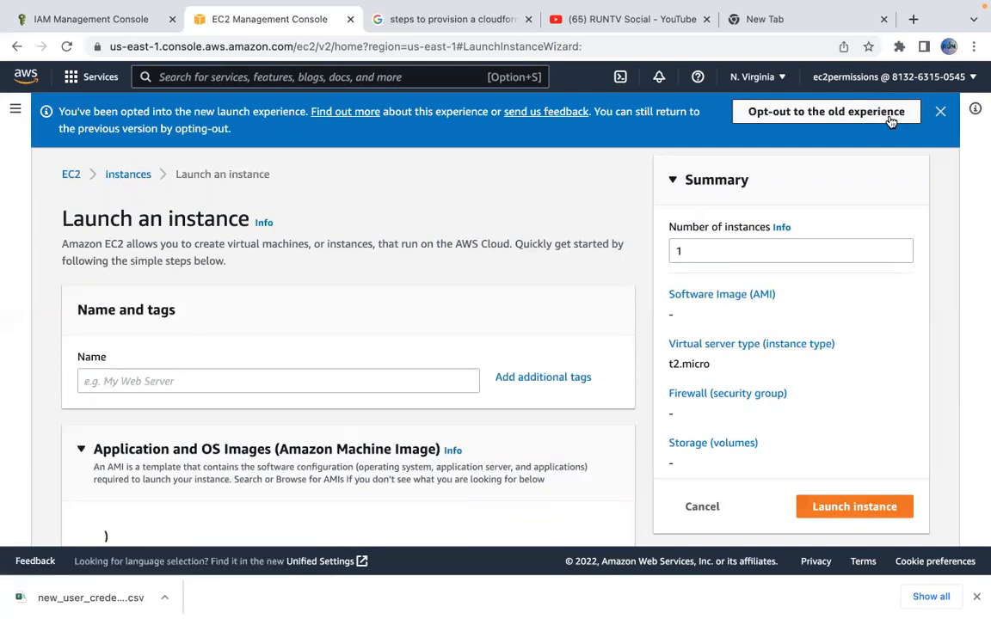
pyautogui.click(891, 120)
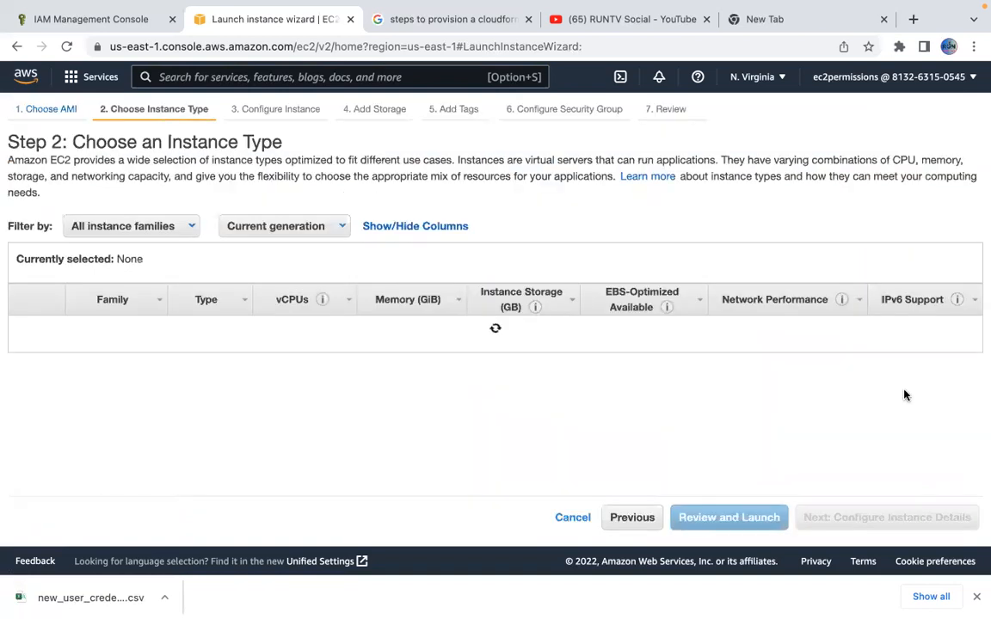
pyautogui.click(731, 518)
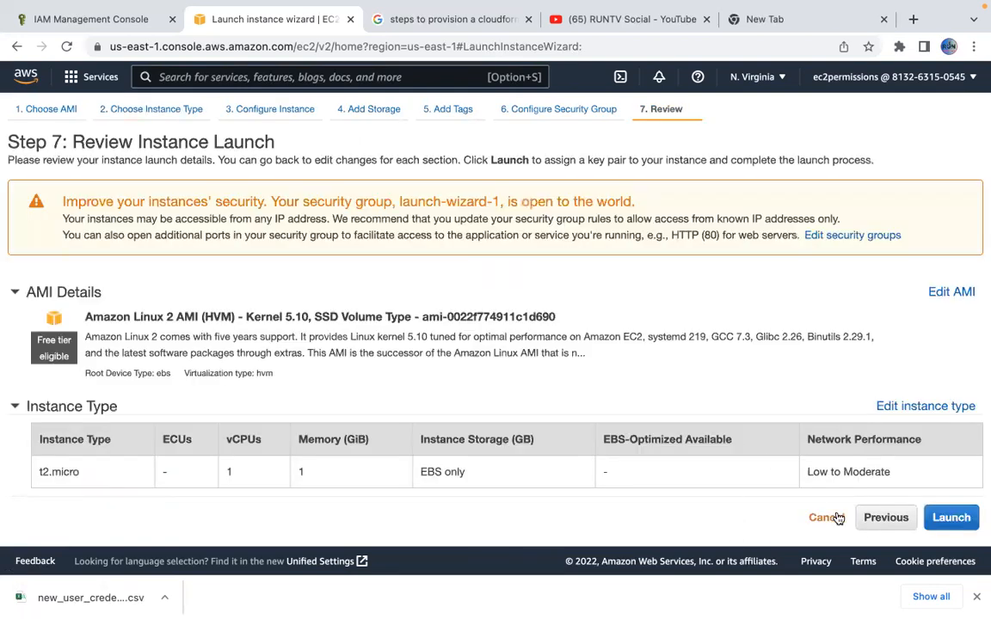
# Step: Create key pair 'iamuser', download iamuser.pem, and launch the instance with it
pyautogui.click(951, 518)
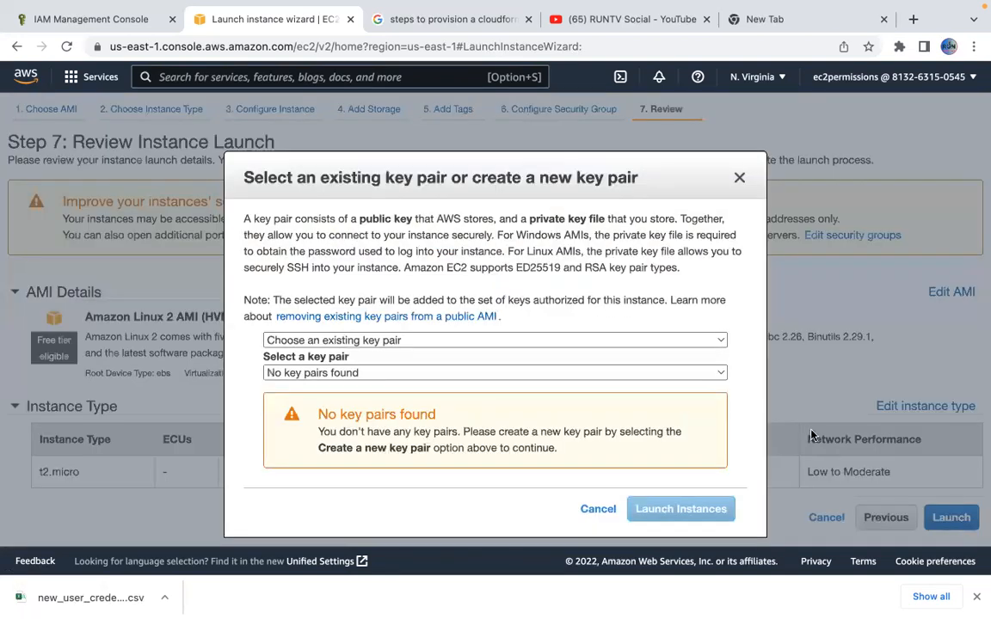
pyautogui.click(700, 374)
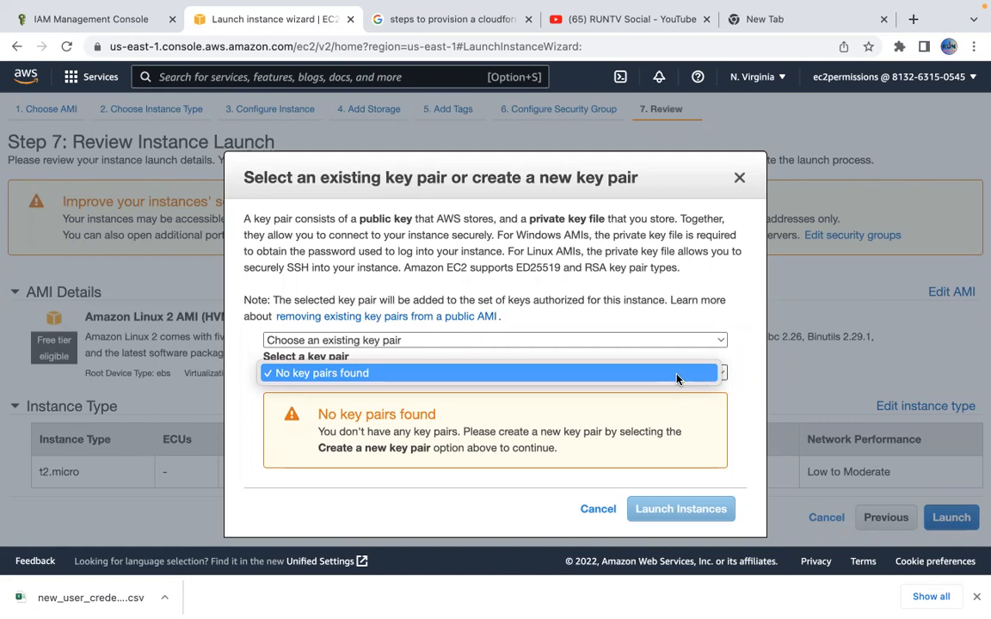
pyautogui.click(677, 378)
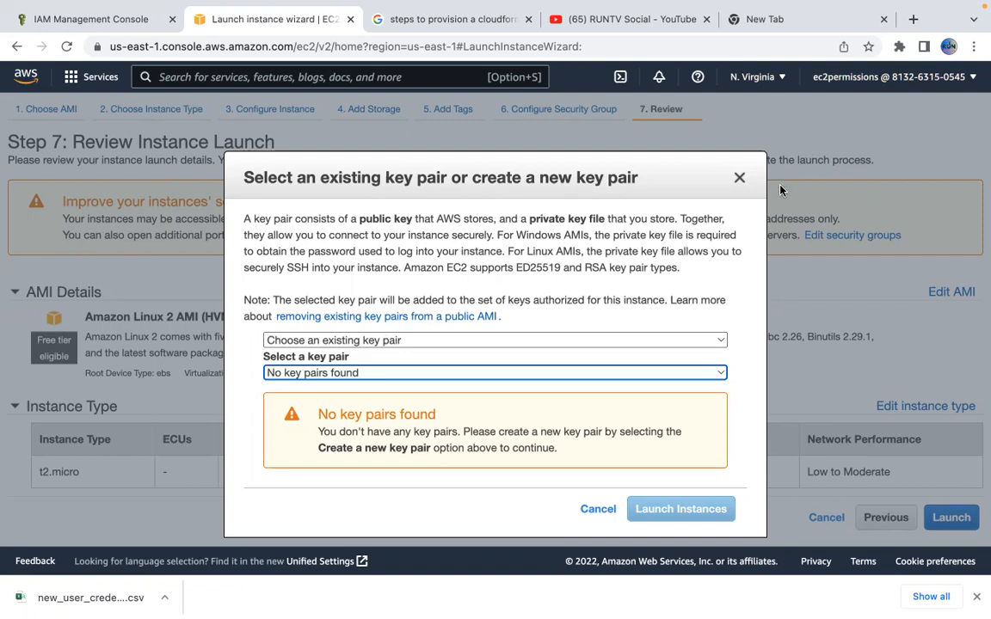
pyautogui.click(566, 340)
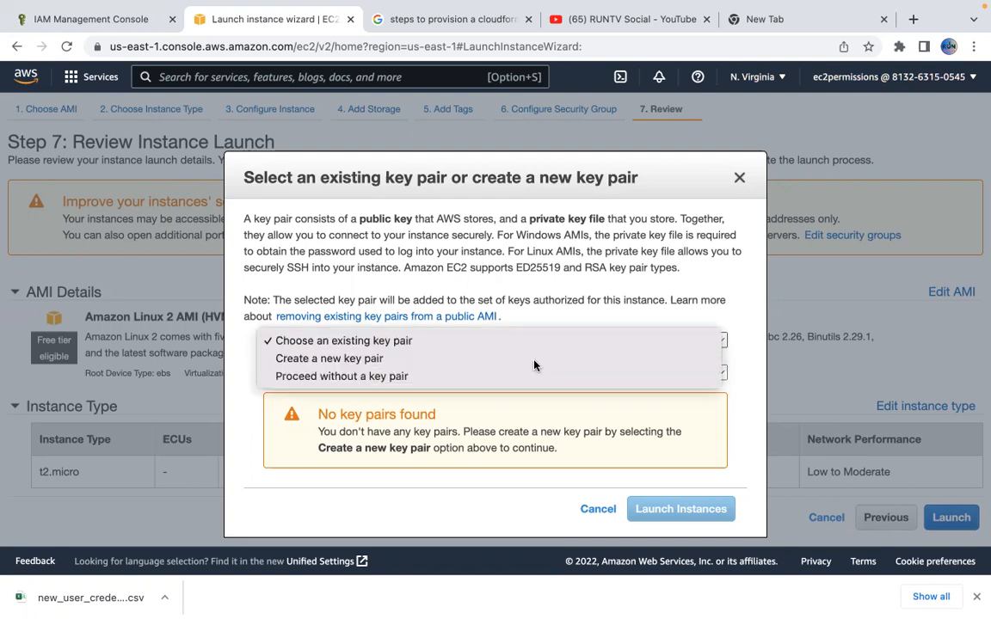
pyautogui.click(533, 361)
pyautogui.write('iamuser')
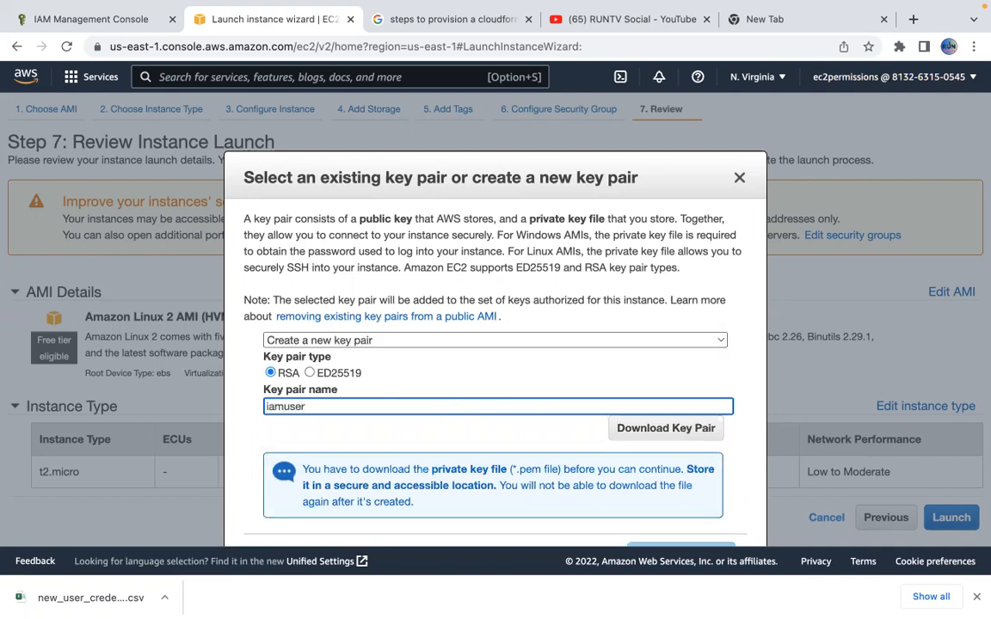
pyautogui.click(691, 430)
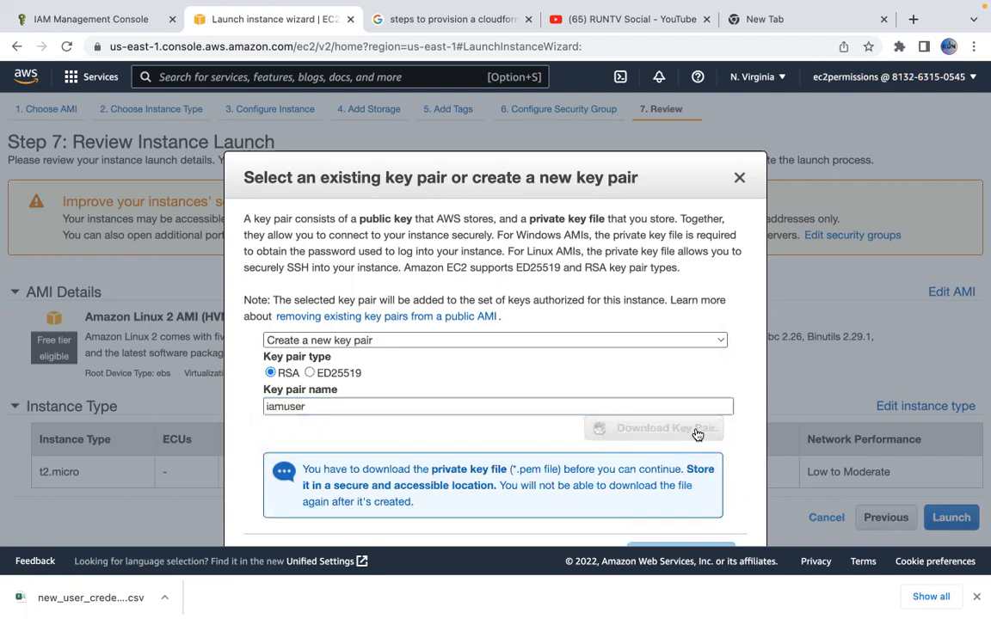
pyautogui.scroll(-1, 688, 498)
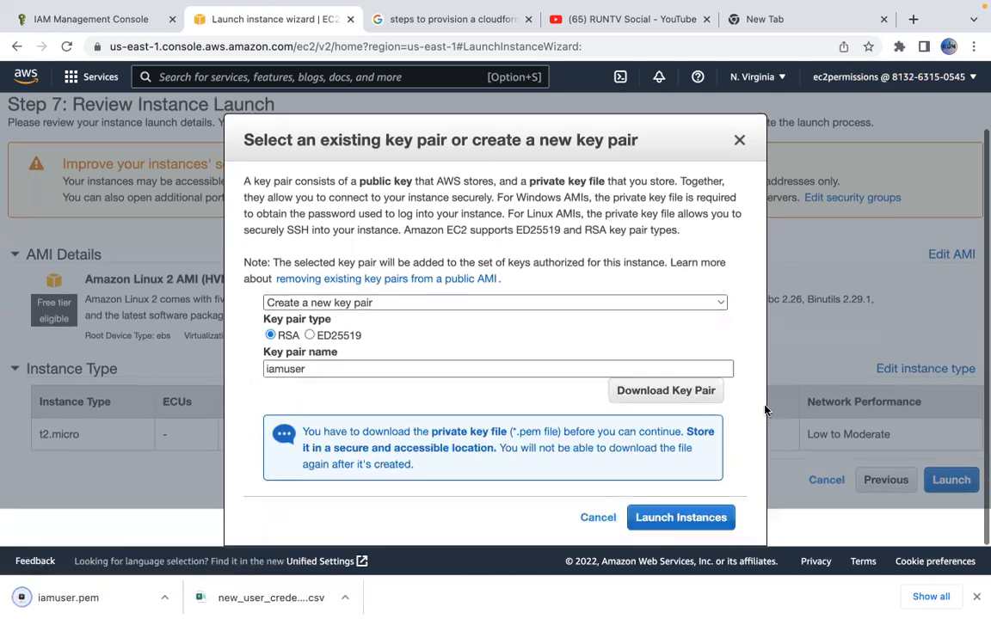
pyautogui.click(689, 518)
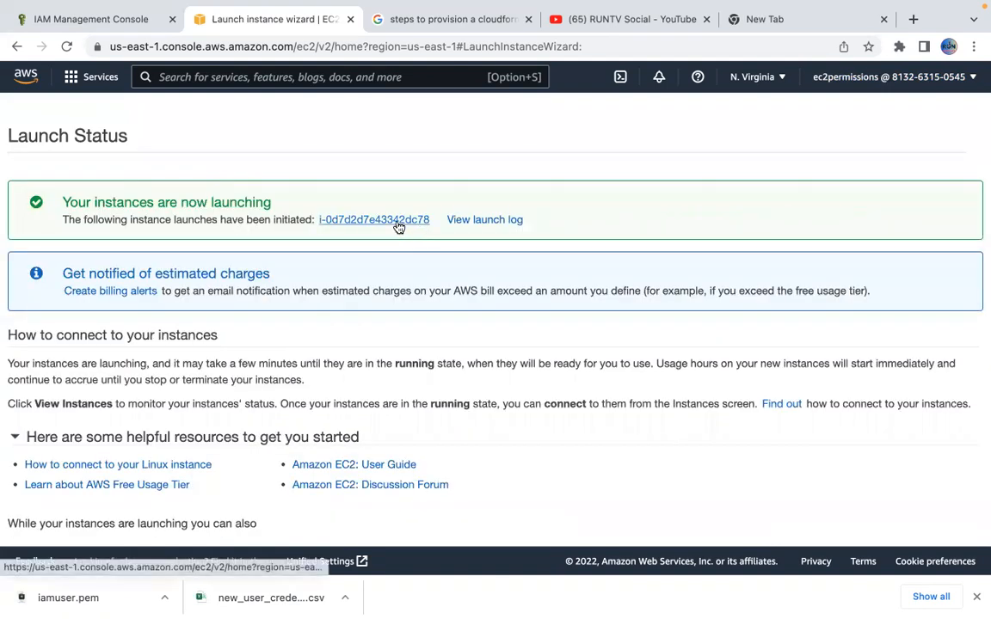
# Step: Terminate the new t2.micro instance, then clear the instance ID filter to list all instances
pyautogui.click(398, 225)
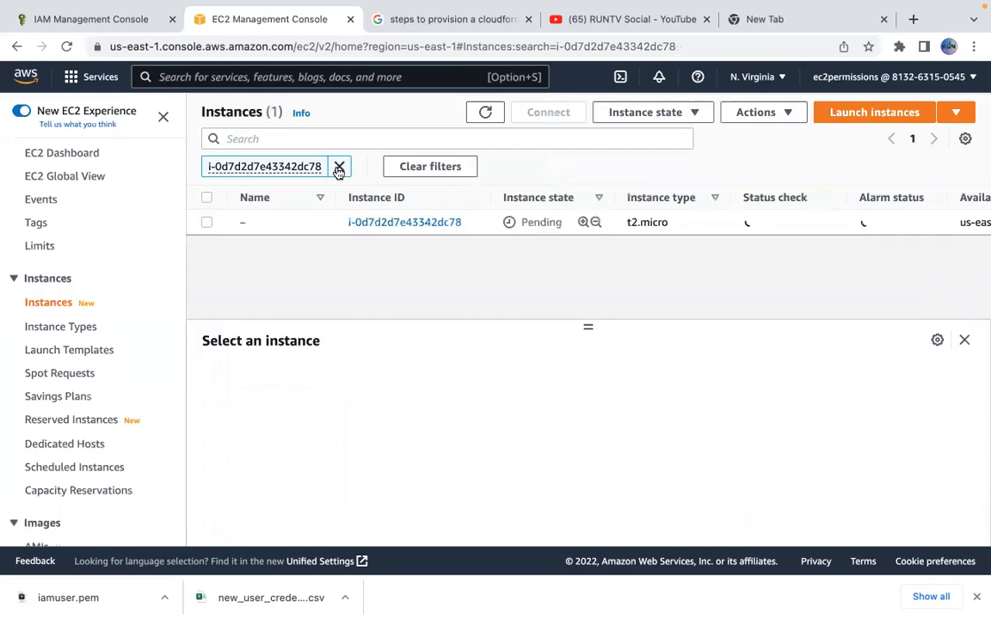
pyautogui.click(206, 222)
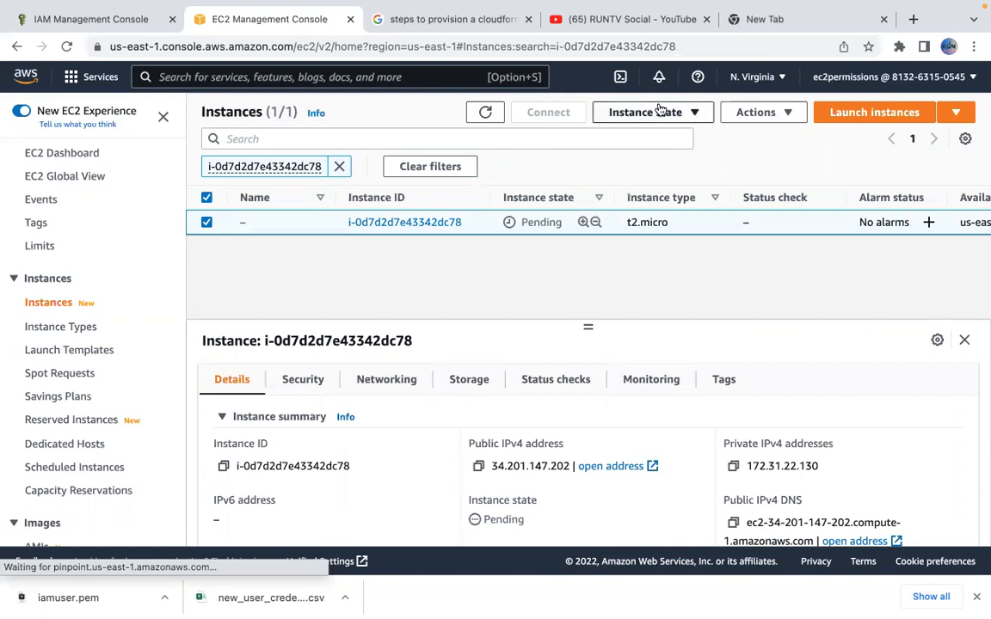
pyautogui.click(682, 117)
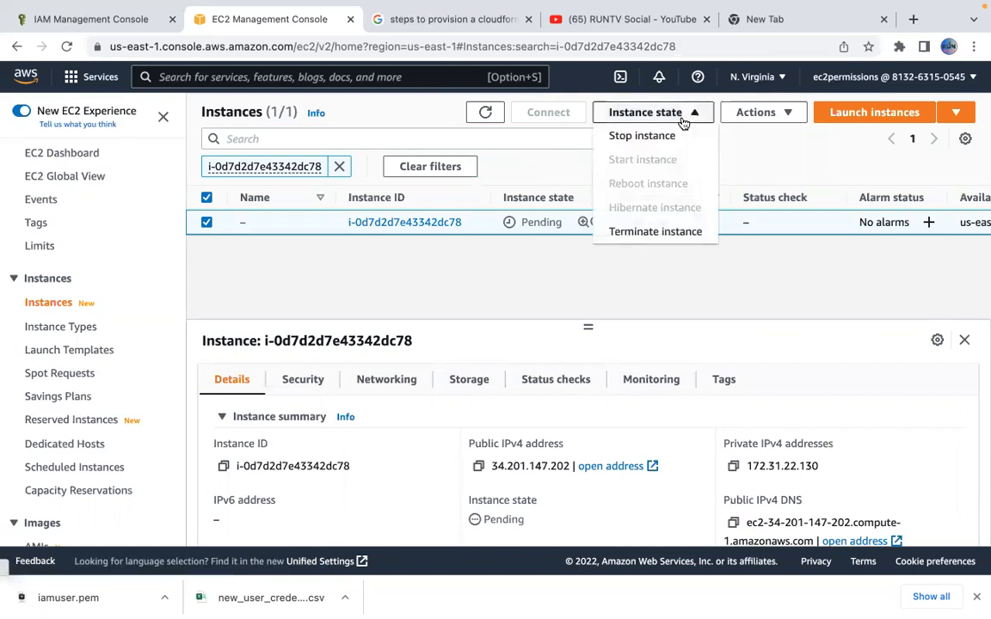
pyautogui.click(669, 231)
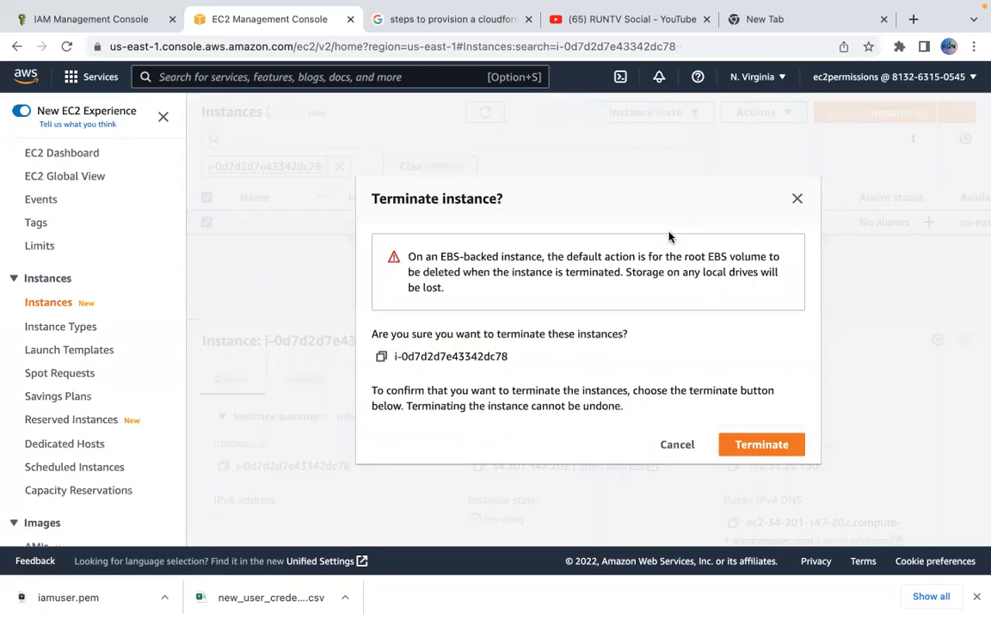
pyautogui.click(746, 447)
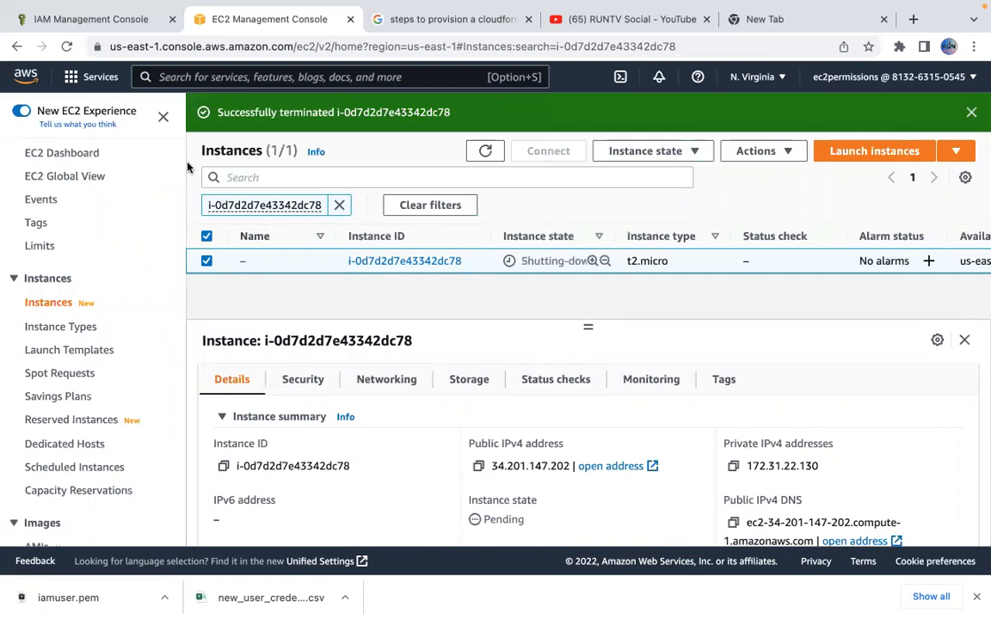
pyautogui.click(164, 119)
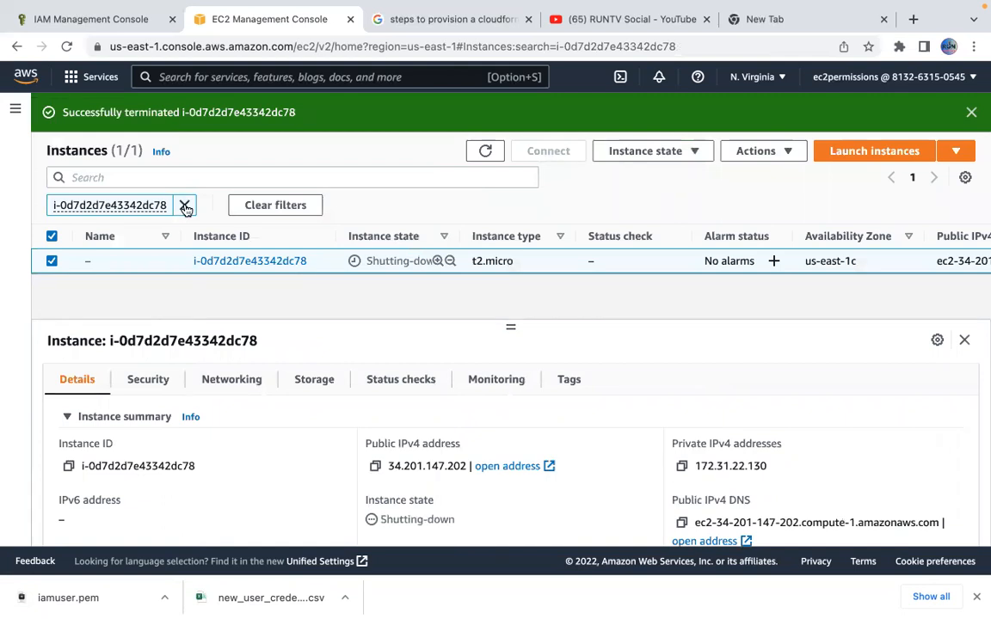
pyautogui.click(185, 206)
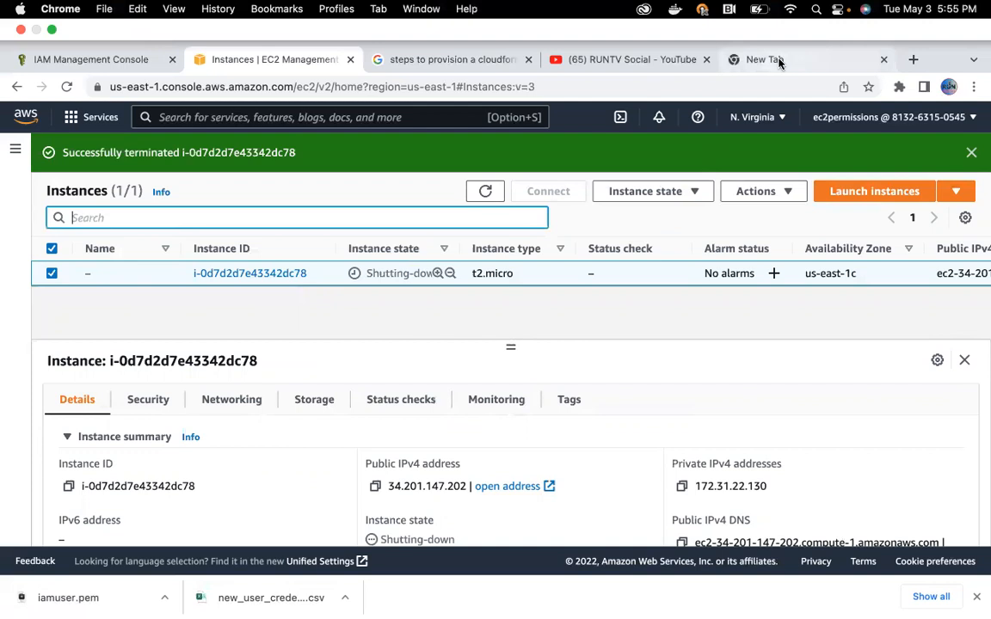
# Step: In a new tab, search Google for 'how many iam users per' and highlight the 5000 answer
pyautogui.click(778, 61)
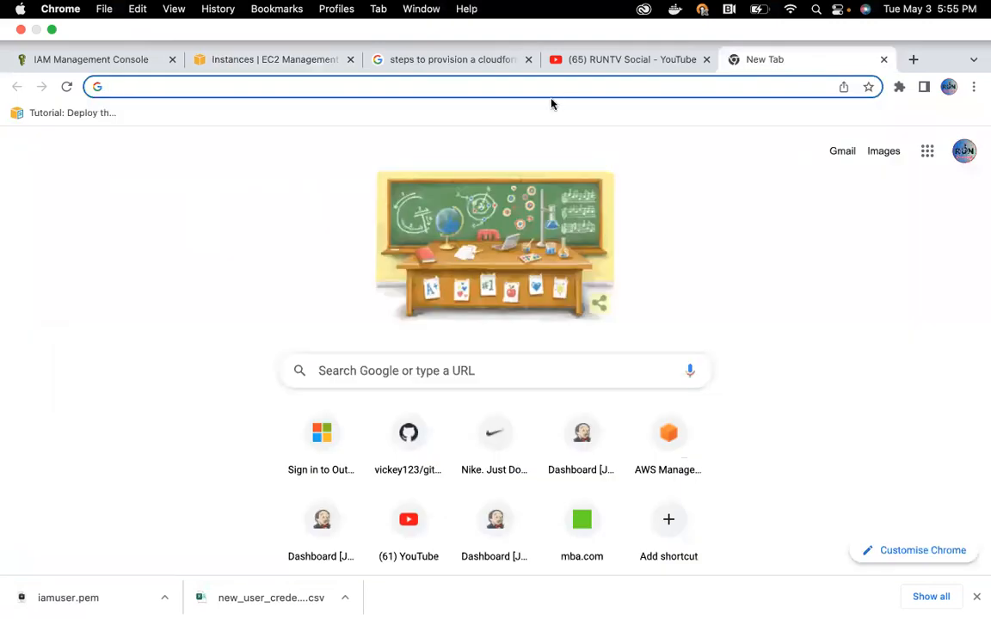
pyautogui.write('how man')
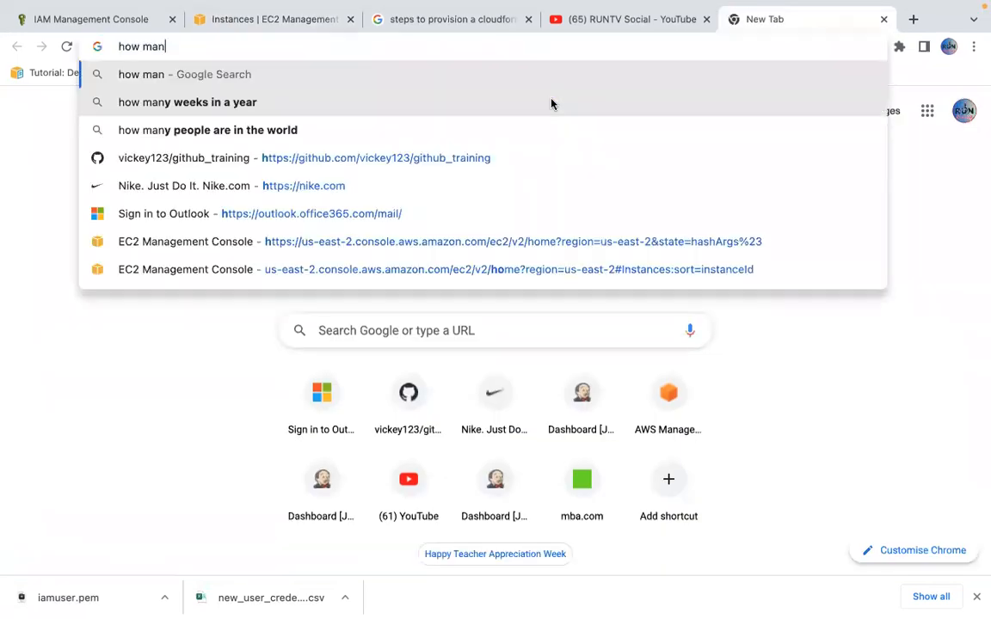
pyautogui.write('y iam user ')
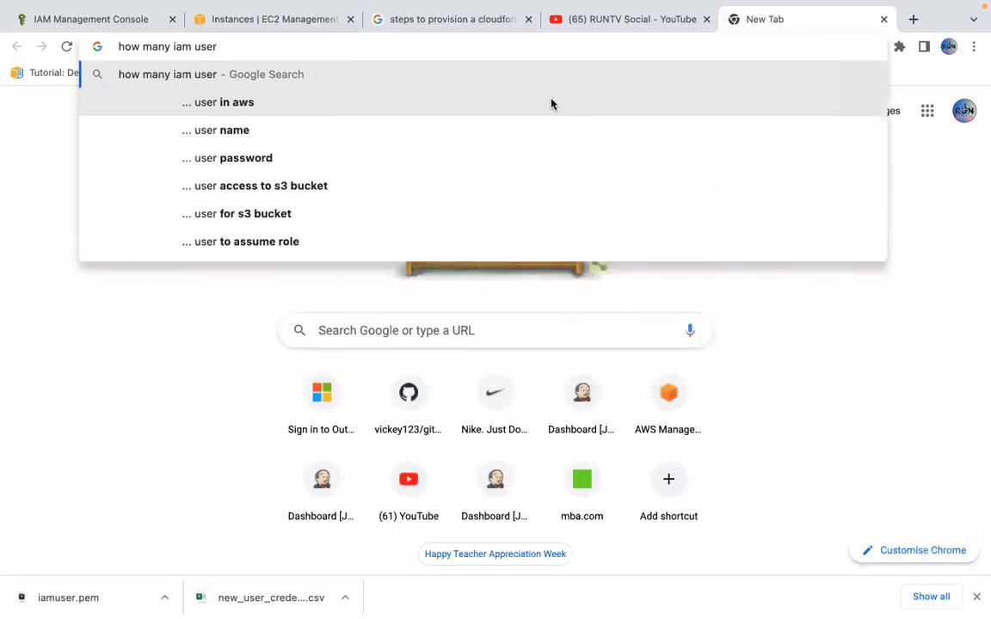
pyautogui.write('s per')
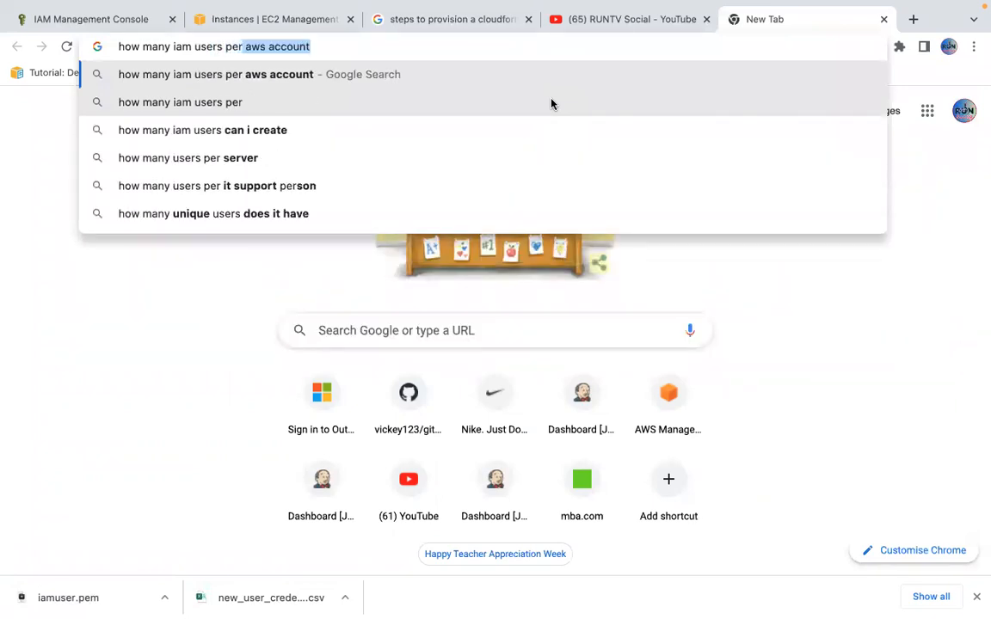
pyautogui.press('Return')
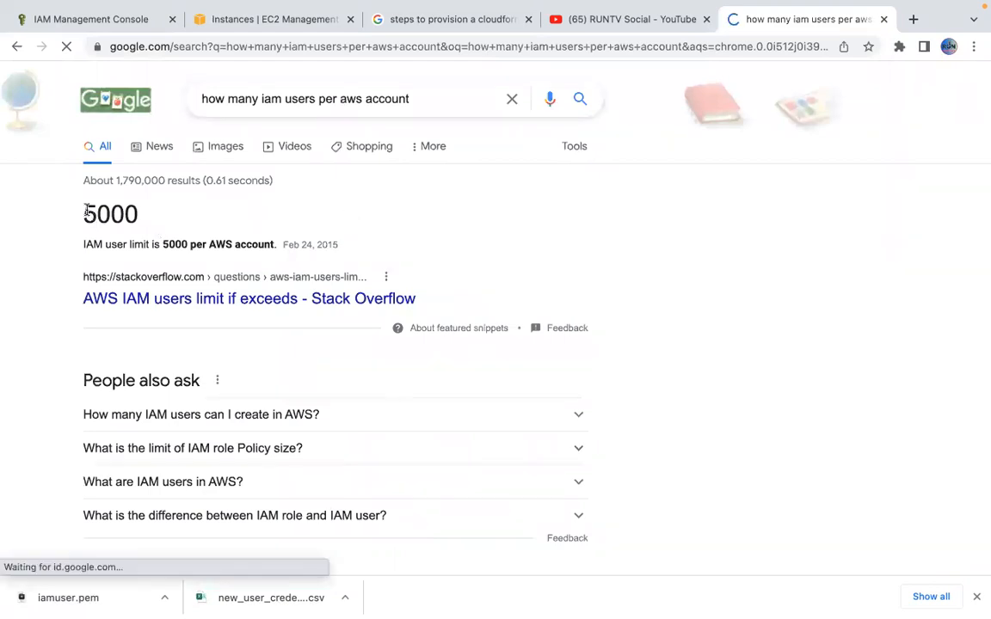
pyautogui.doubleClick(155, 211)
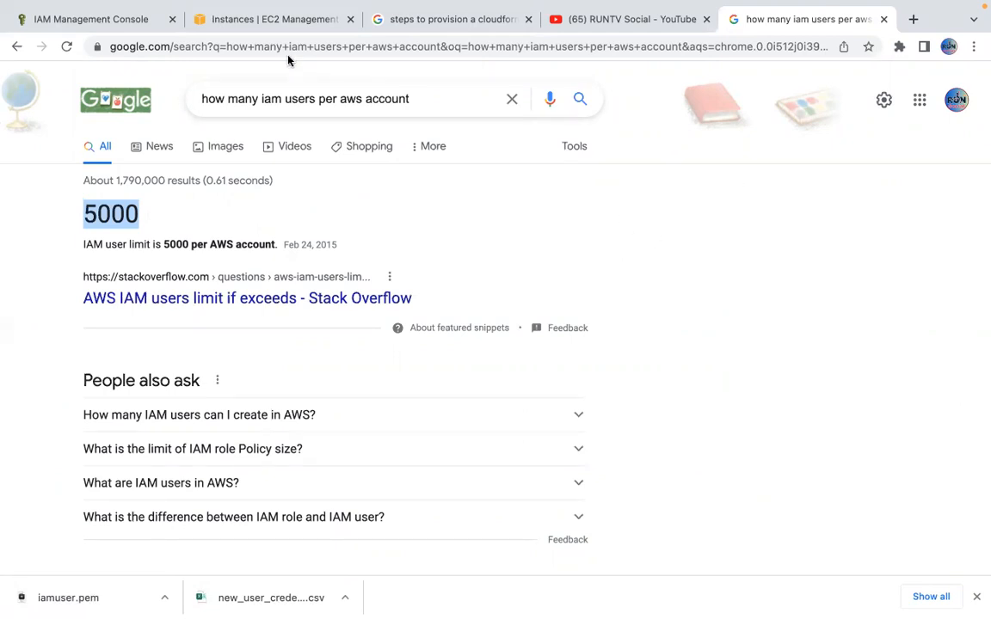
# Step: Glance back at the EC2 tab, then re-select the 5000-user answer in the search results
pyautogui.click(293, 24)
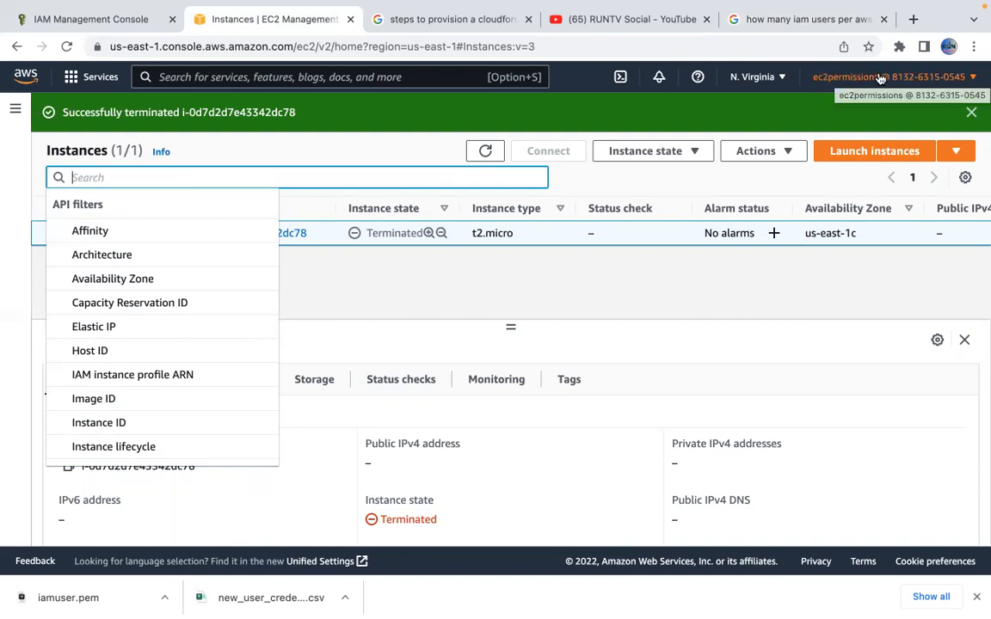
pyautogui.click(828, 24)
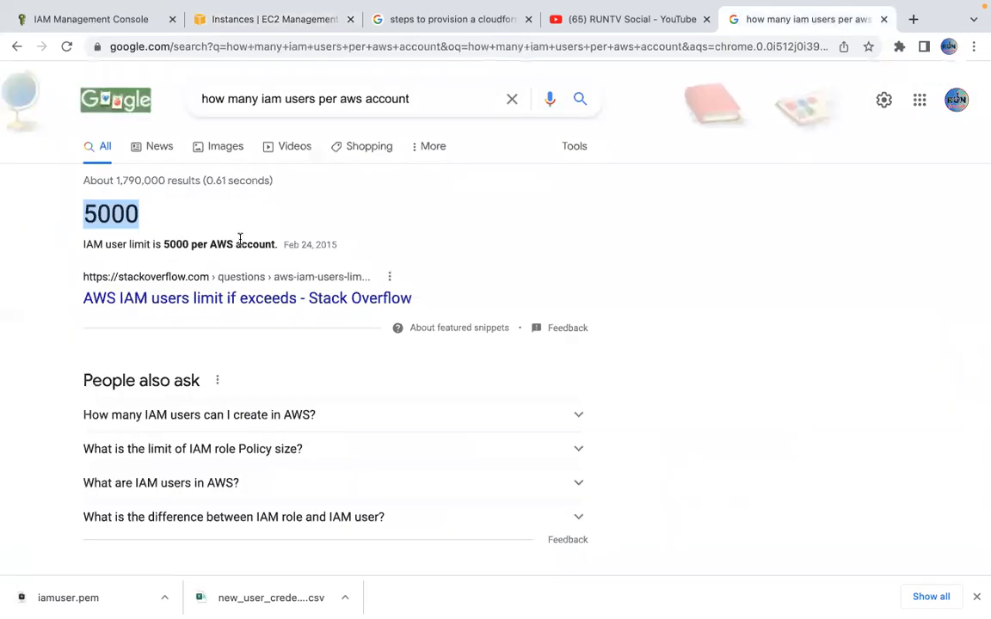
pyautogui.click(155, 223)
pyautogui.moveTo(148, 214); pyautogui.dragTo(79, 216)
pyautogui.click(170, 223)
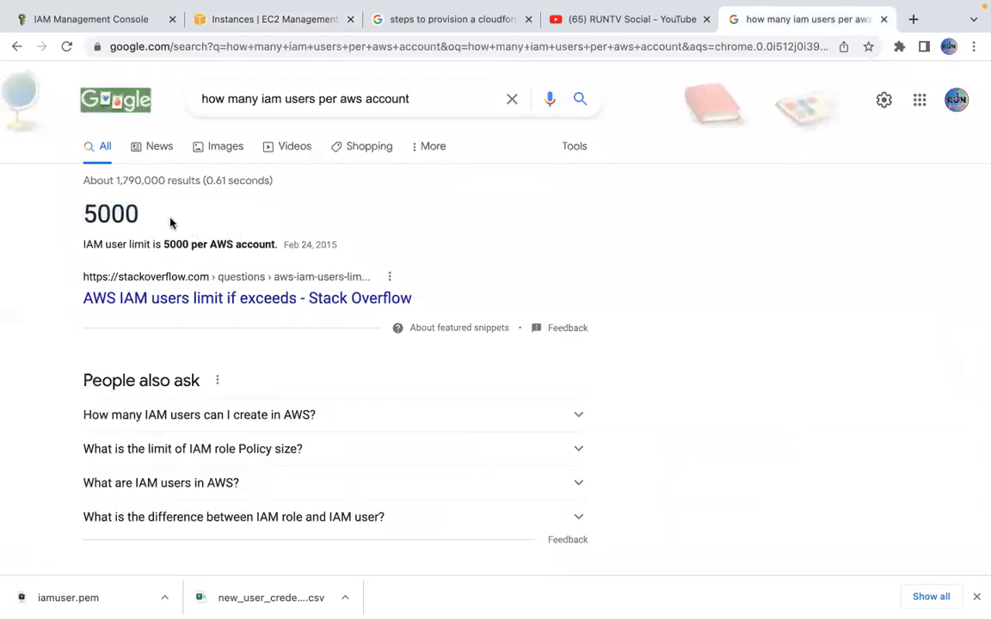
pyautogui.moveTo(170, 223); pyautogui.dragTo(80, 215)
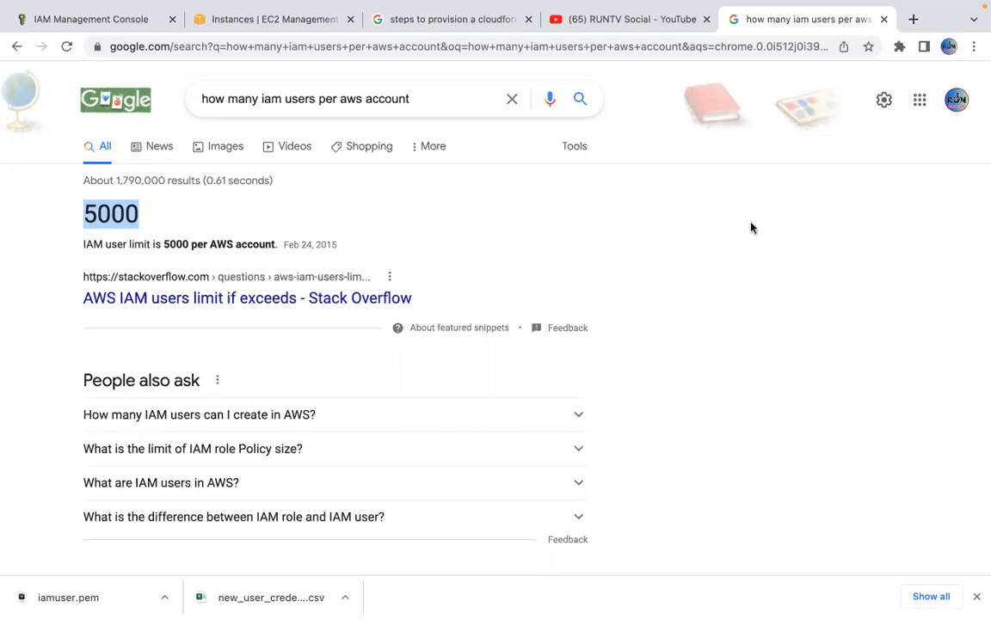
# Step: From the EC2 tab's account menu, sign out of the ec2permissions session and choose to log back in
pyautogui.click(292, 17)
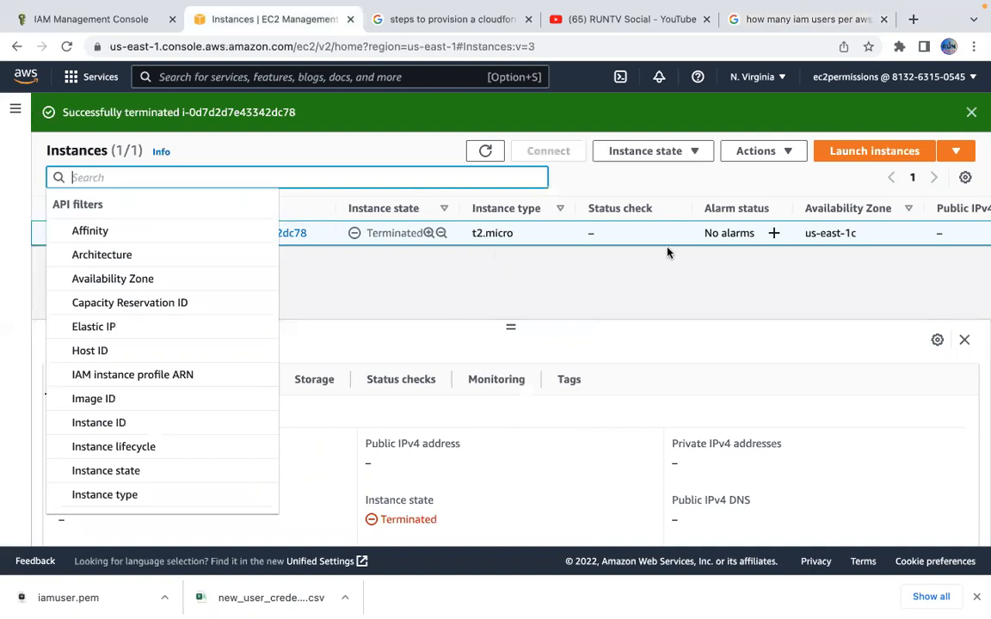
pyautogui.click(856, 80)
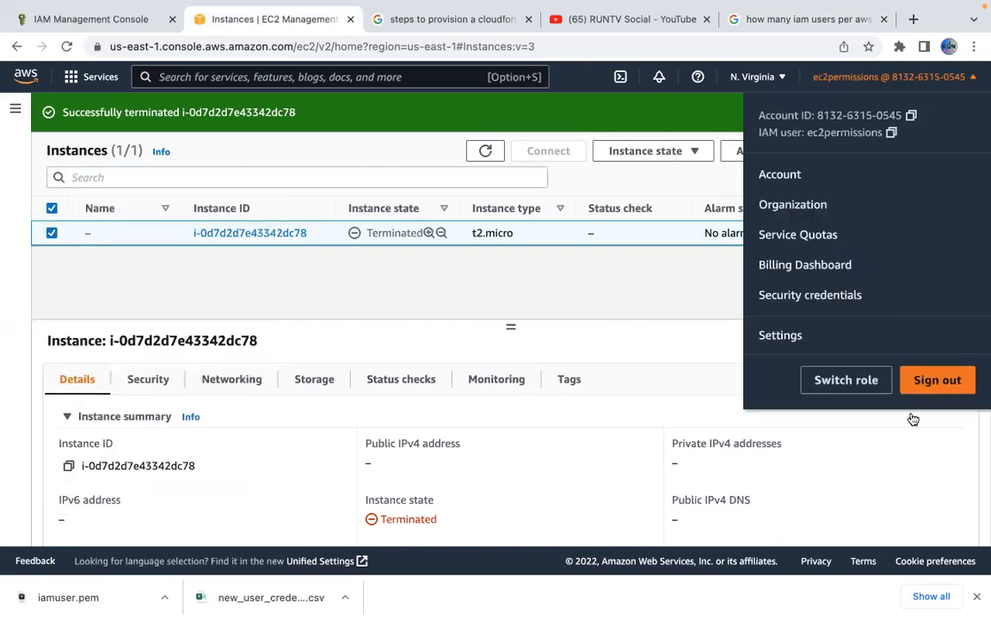
pyautogui.click(932, 389)
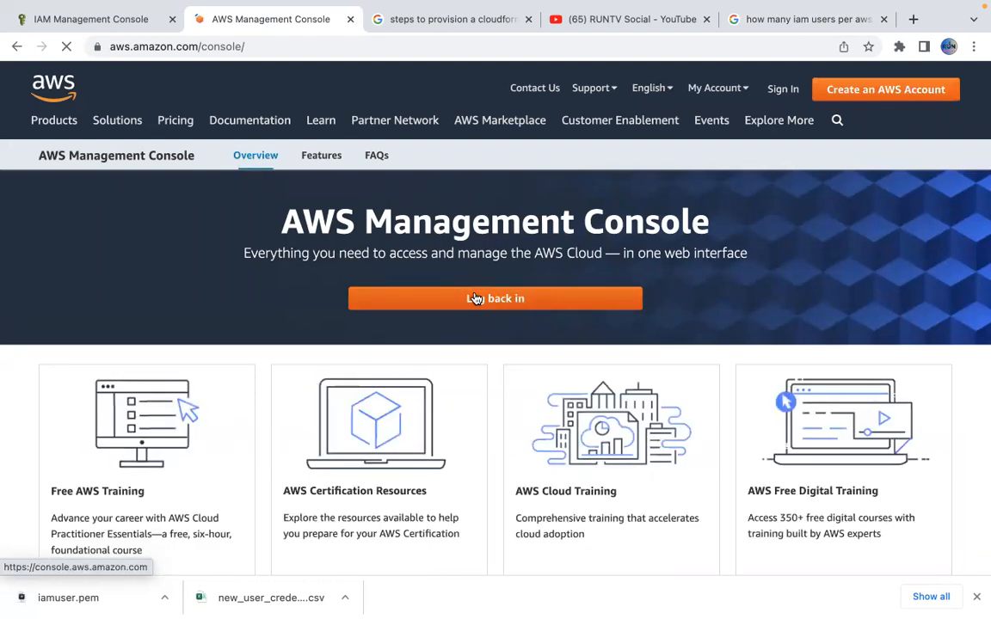
pyautogui.click(474, 299)
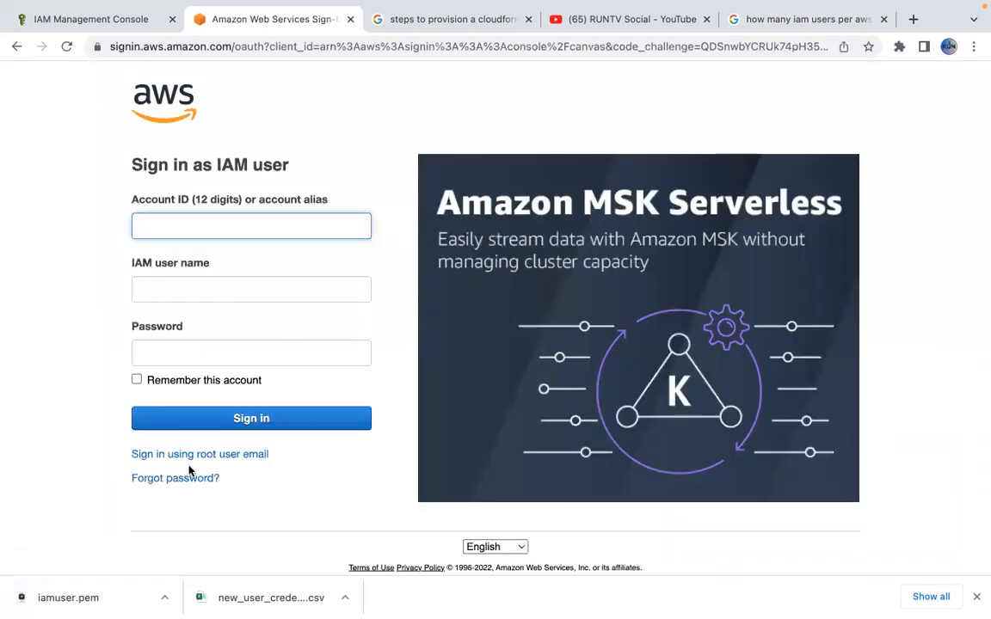
# Step: Sign in as the root user with the saved root email address and the account password
pyautogui.click(182, 454)
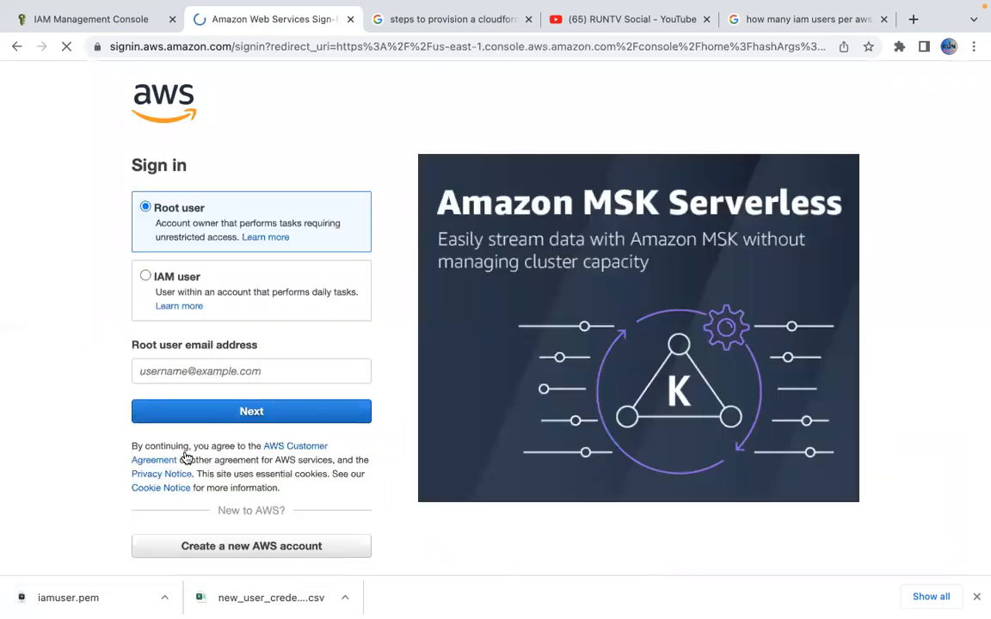
pyautogui.click(240, 370)
pyautogui.write('vishn')
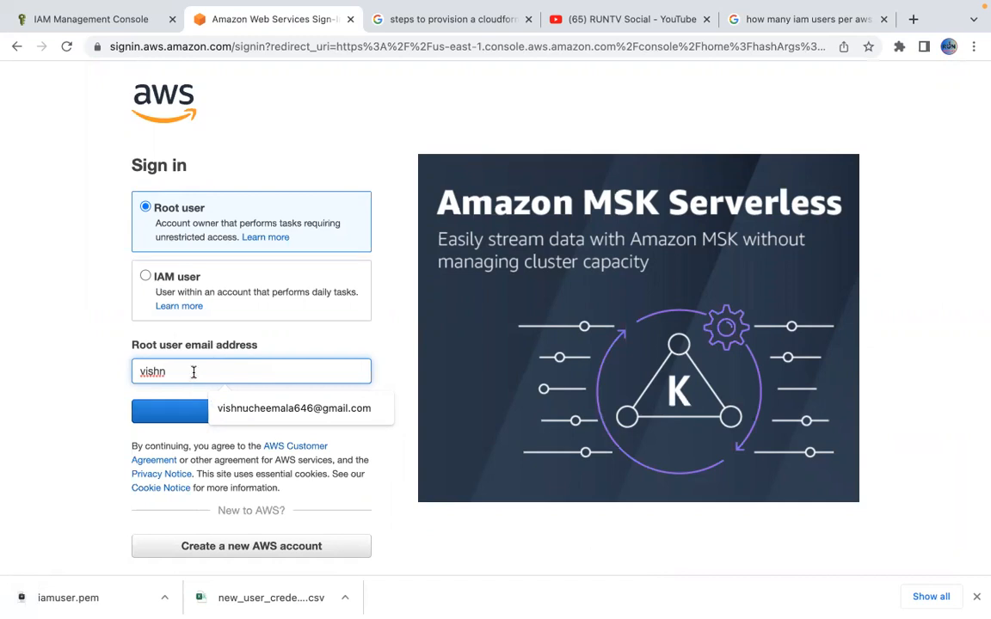
pyautogui.press('BackSpace')
pyautogui.press('BackSpace')
pyautogui.press('BackSpace')
pyautogui.press('BackSpace')
pyautogui.press('BackSpace')
pyautogui.write('vish')
pyautogui.press('Down')
pyautogui.press('Return')
pyautogui.click(205, 402)
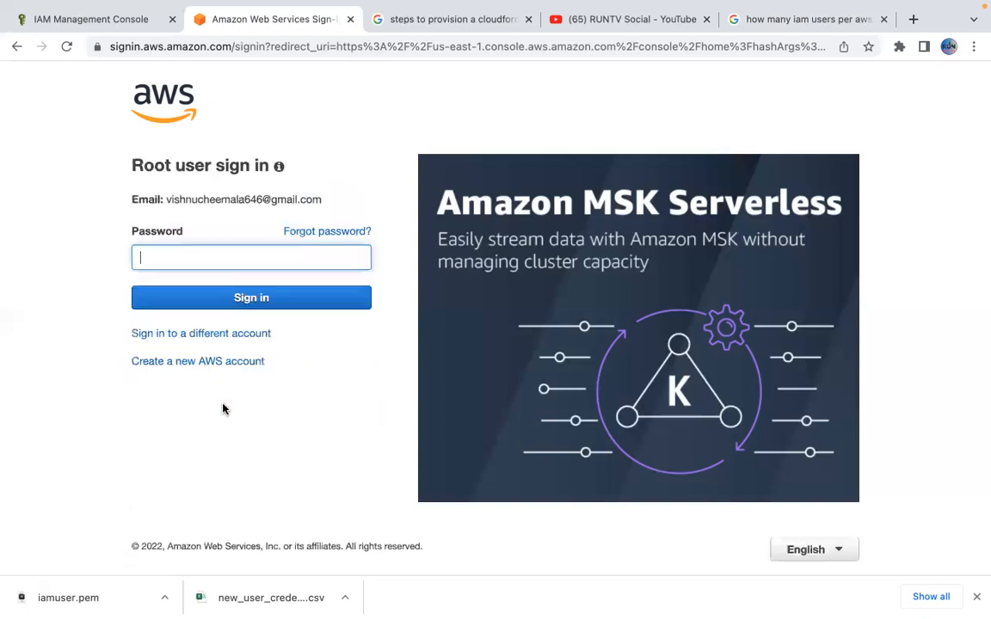
pyautogui.write('•••••••••')
pyautogui.press('Return')
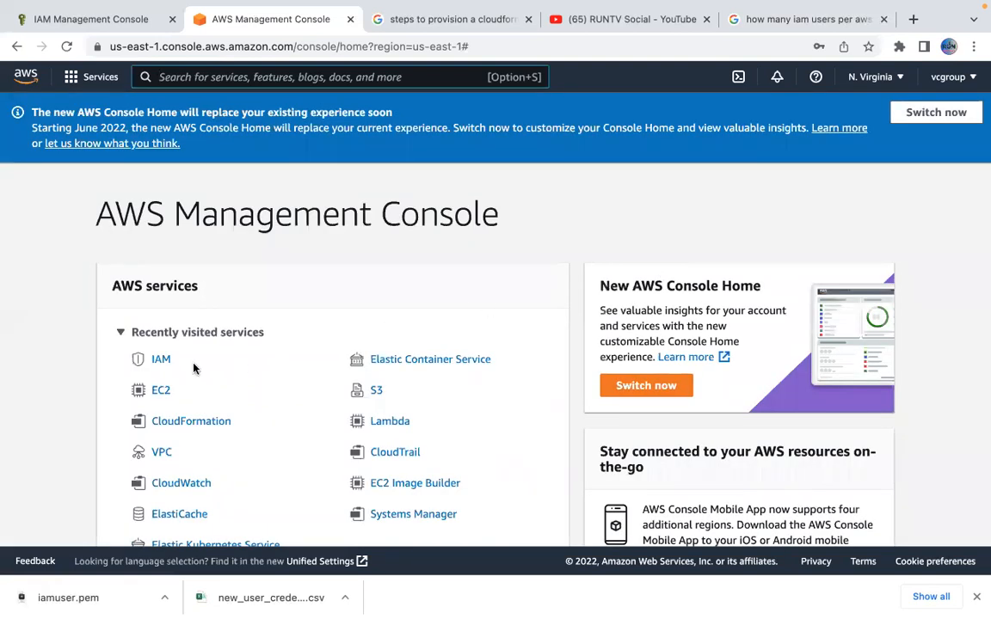
# Step: Go to IAM > User groups > ec2group Permissions and choose Add permissions > Attach policies
pyautogui.click(162, 361)
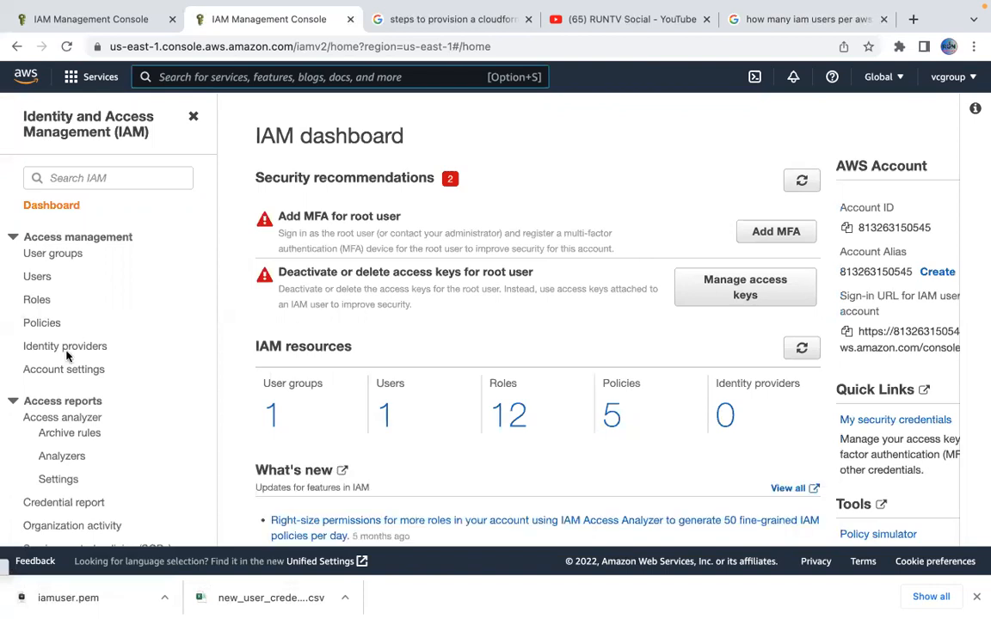
pyautogui.click(52, 256)
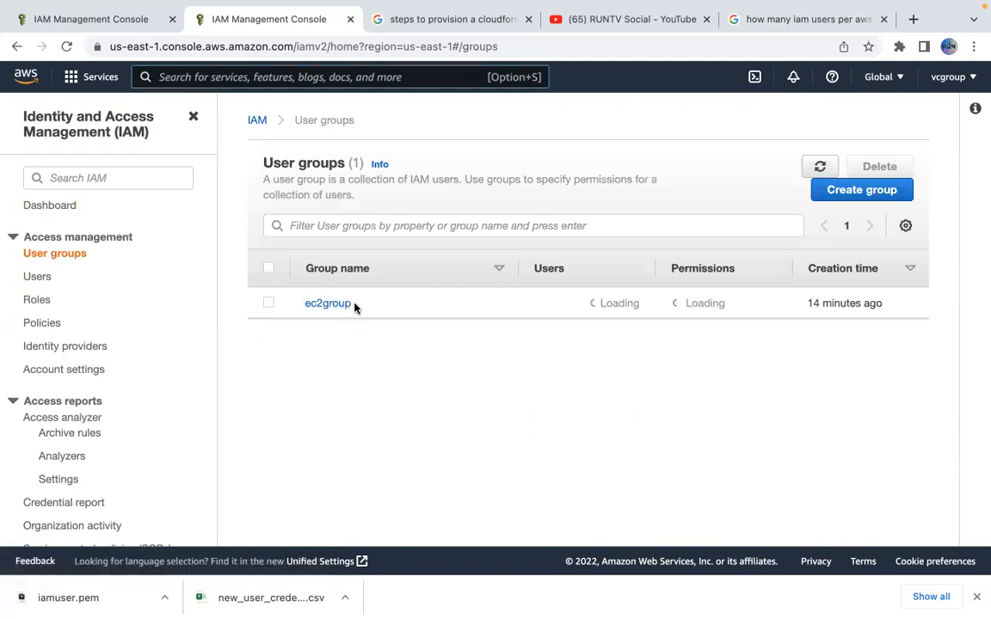
pyautogui.click(327, 310)
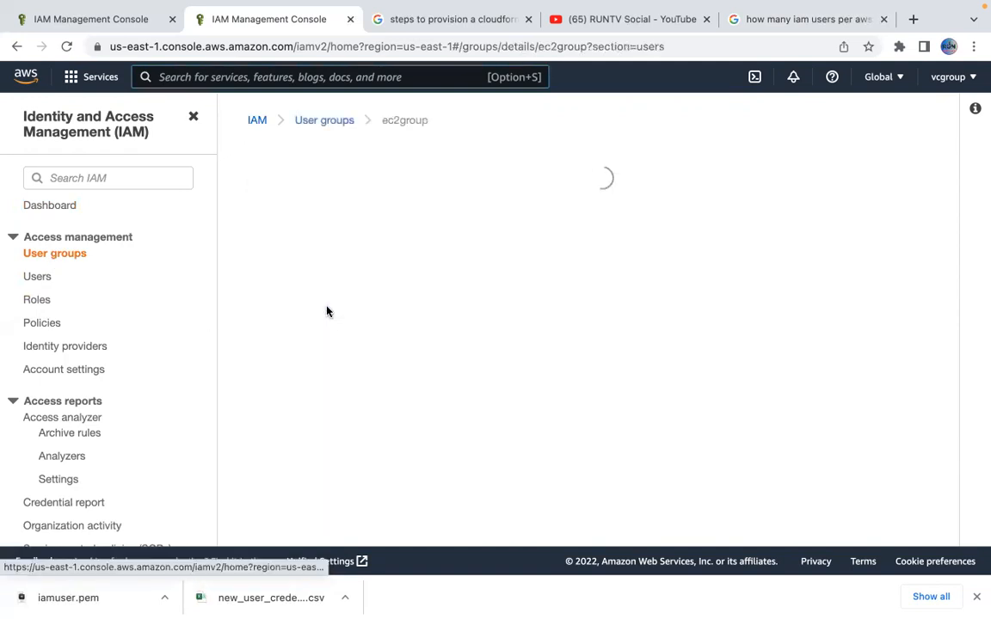
pyautogui.scroll(-1, 430, 378)
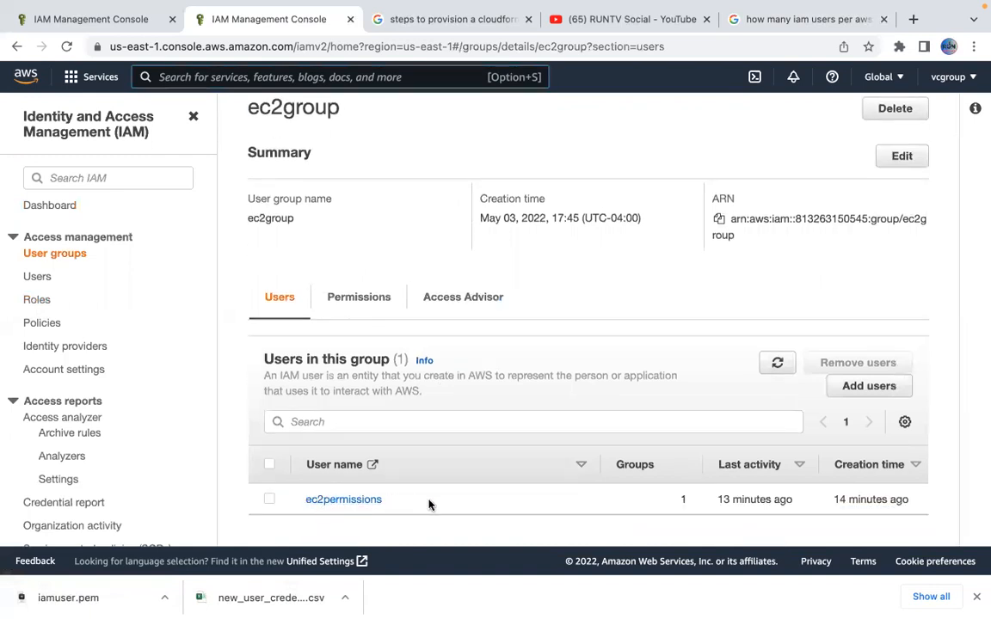
pyautogui.click(363, 298)
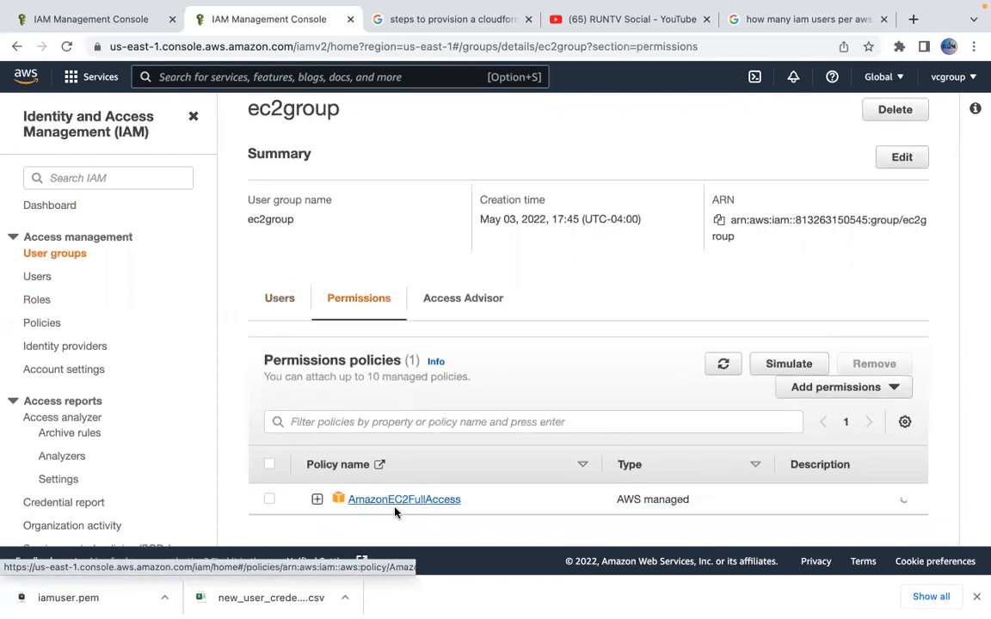
pyautogui.click(826, 387)
pyautogui.click(830, 413)
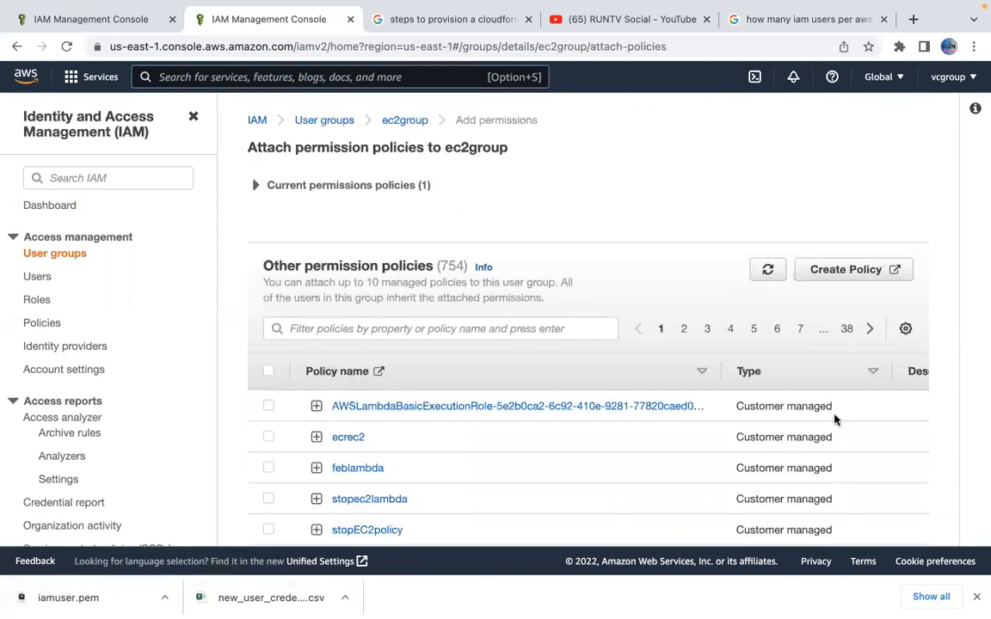
# Step: Filter policies for 'iamfullaccess', tick IAMFullAccess and attach it to ec2group
pyautogui.click(495, 329)
pyautogui.write('ia')
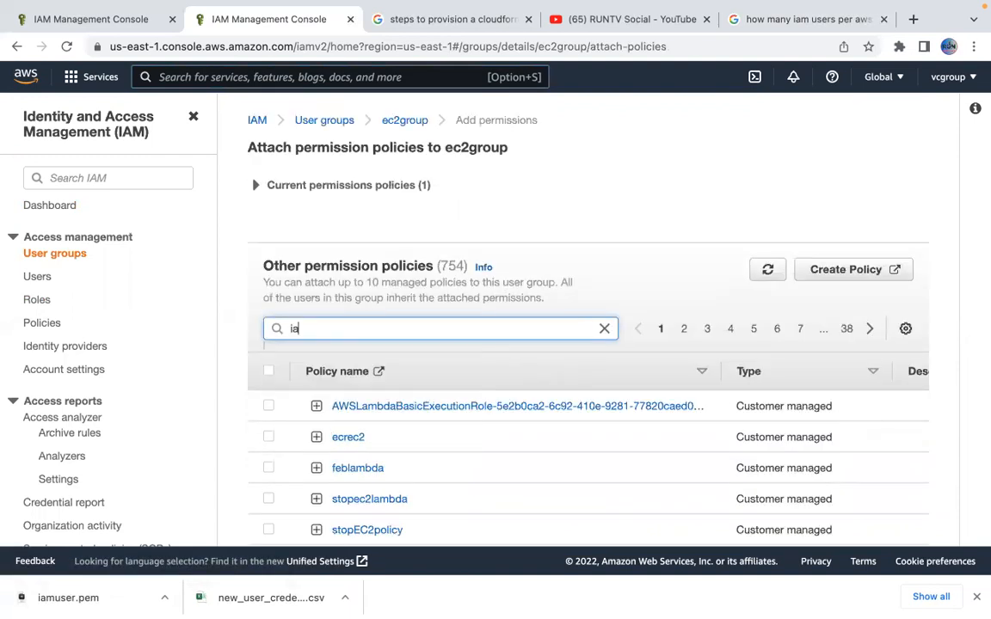
pyautogui.write('mfullaccess')
pyautogui.press('Return')
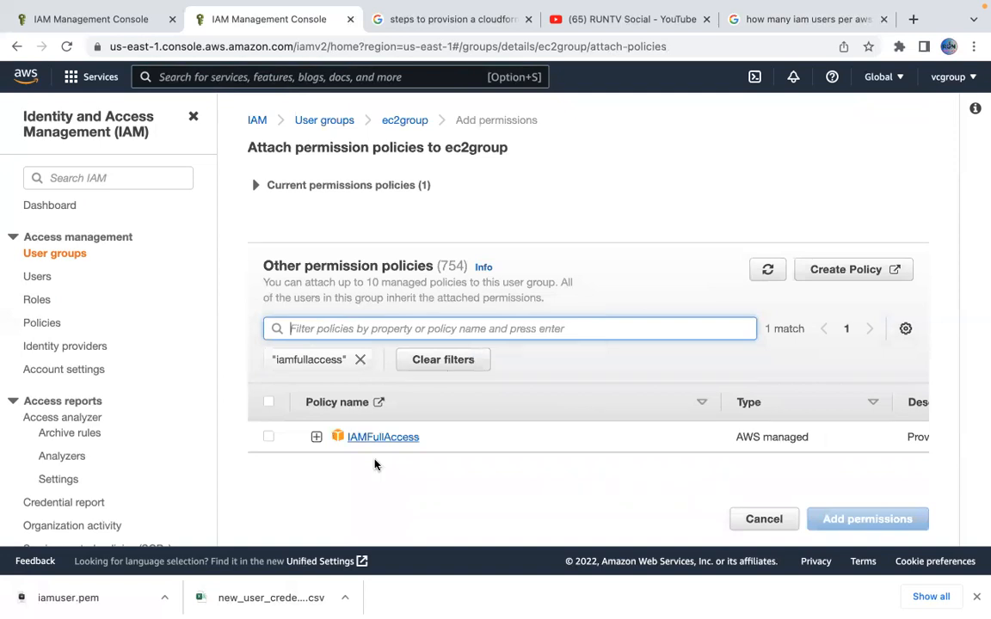
pyautogui.click(268, 437)
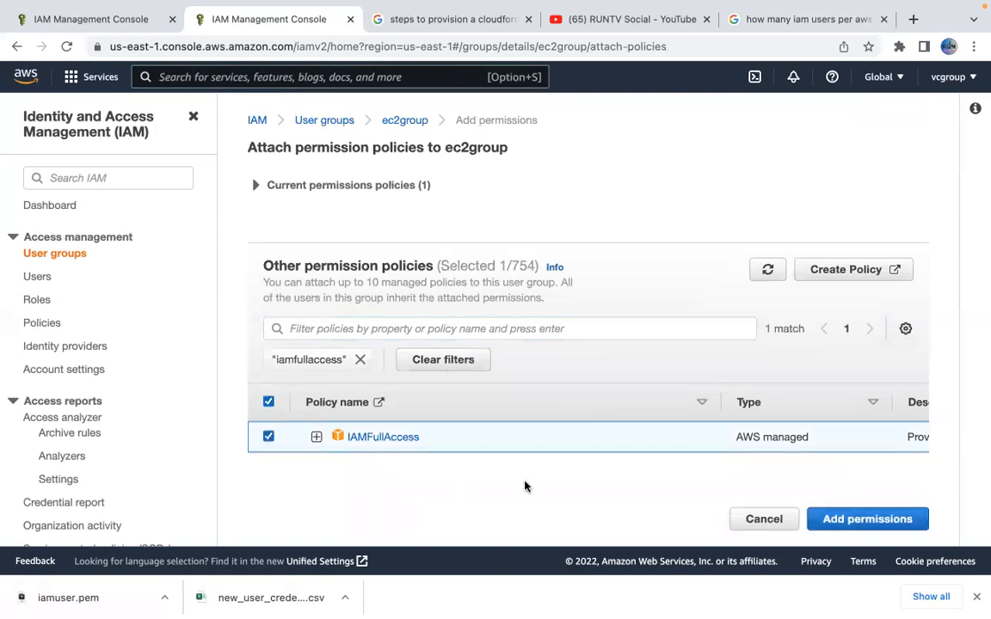
pyautogui.click(849, 526)
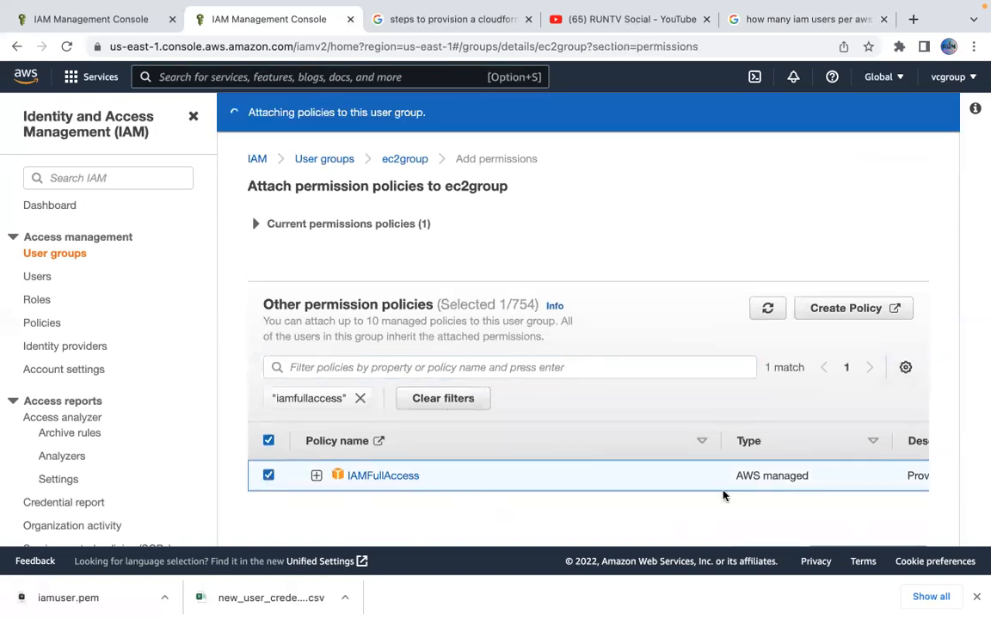
pyautogui.scroll(-2, 617, 499)
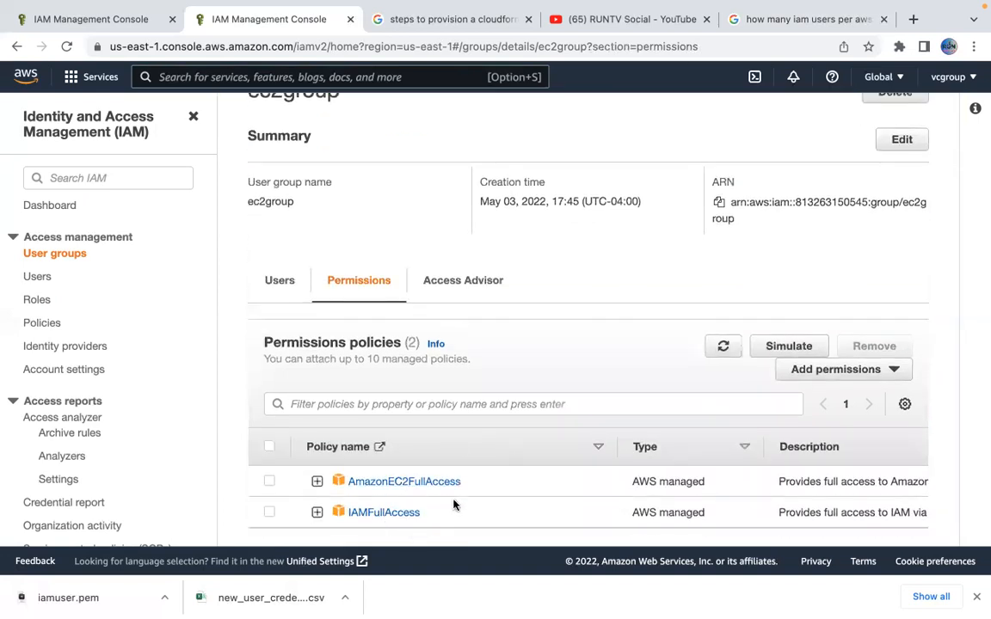
pyautogui.click(963, 78)
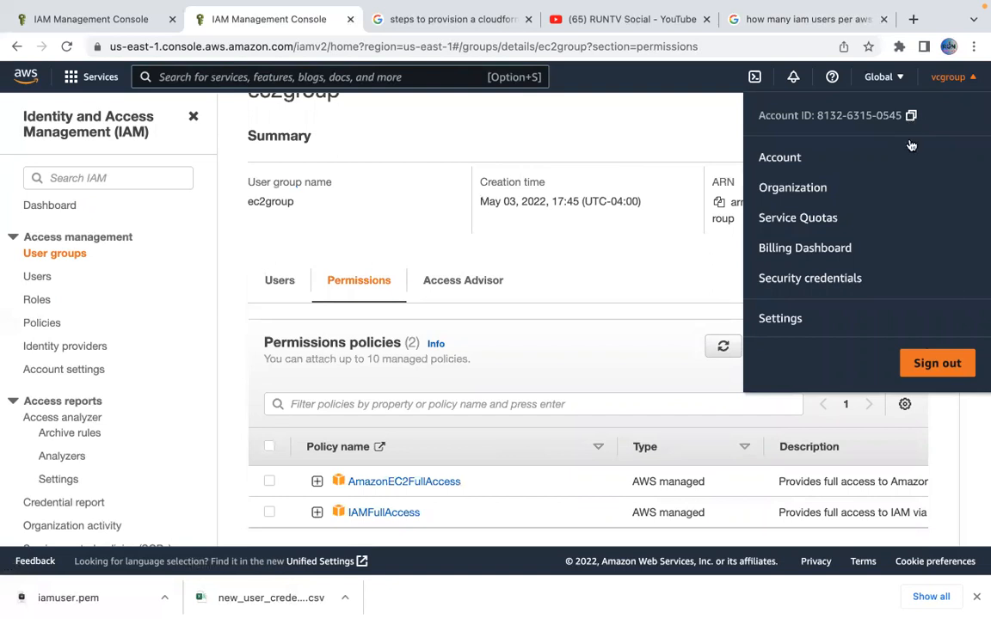
# Step: Sign out of root and sign in as IAM user ec2permissions using the pasted account ID and password
pyautogui.click(927, 376)
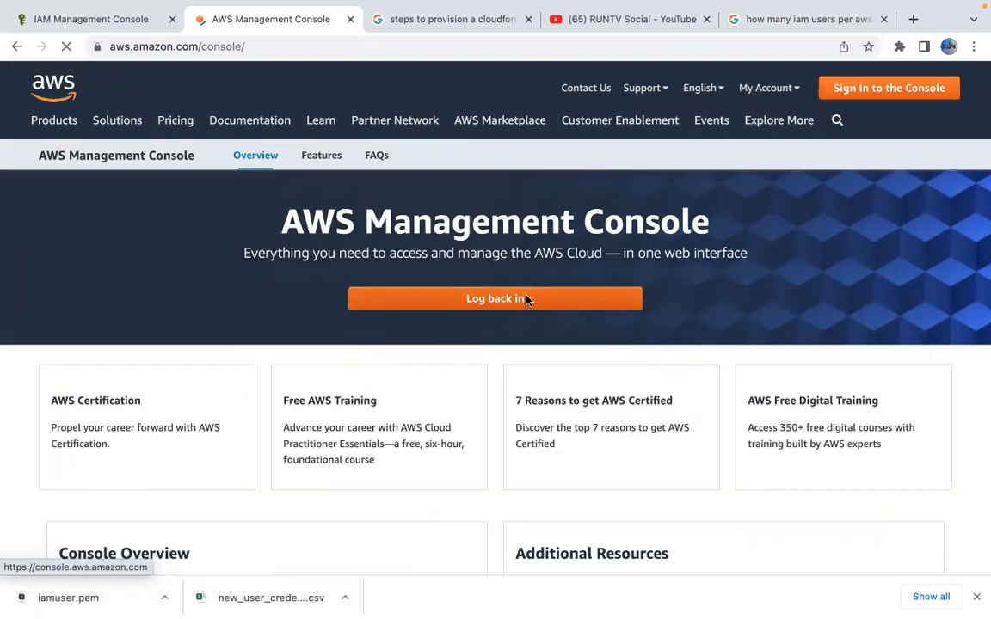
pyautogui.click(527, 298)
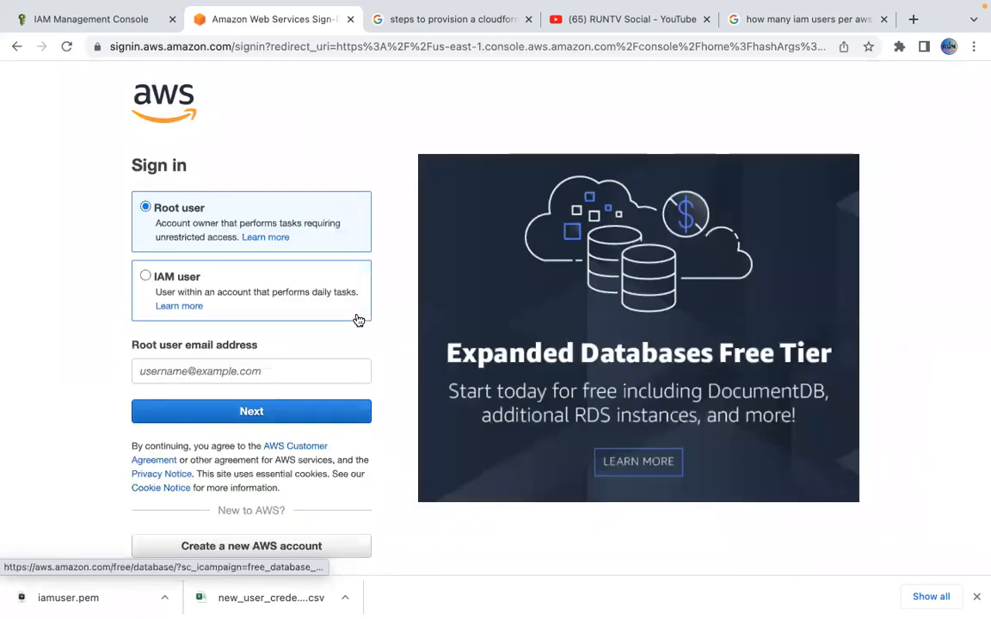
pyautogui.click(145, 275)
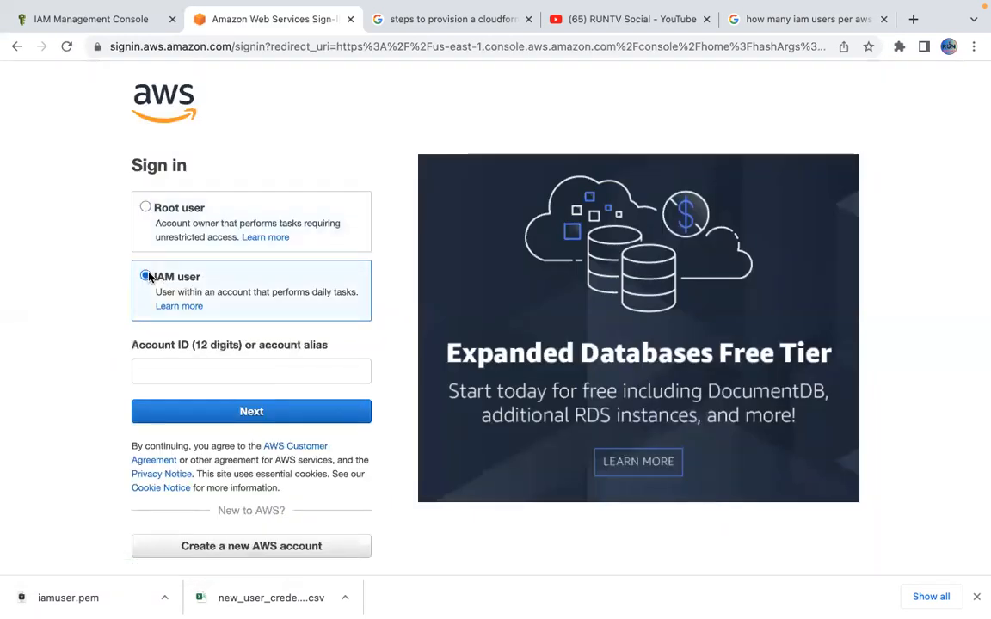
pyautogui.click(228, 373)
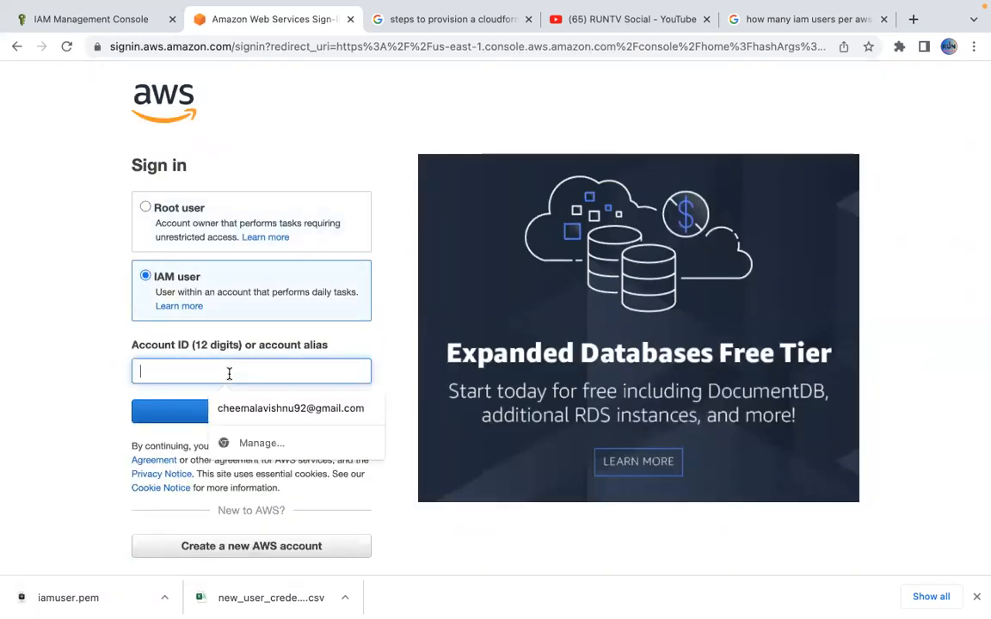
pyautogui.hotkey('ctrl', 'v')
pyautogui.click(230, 413)
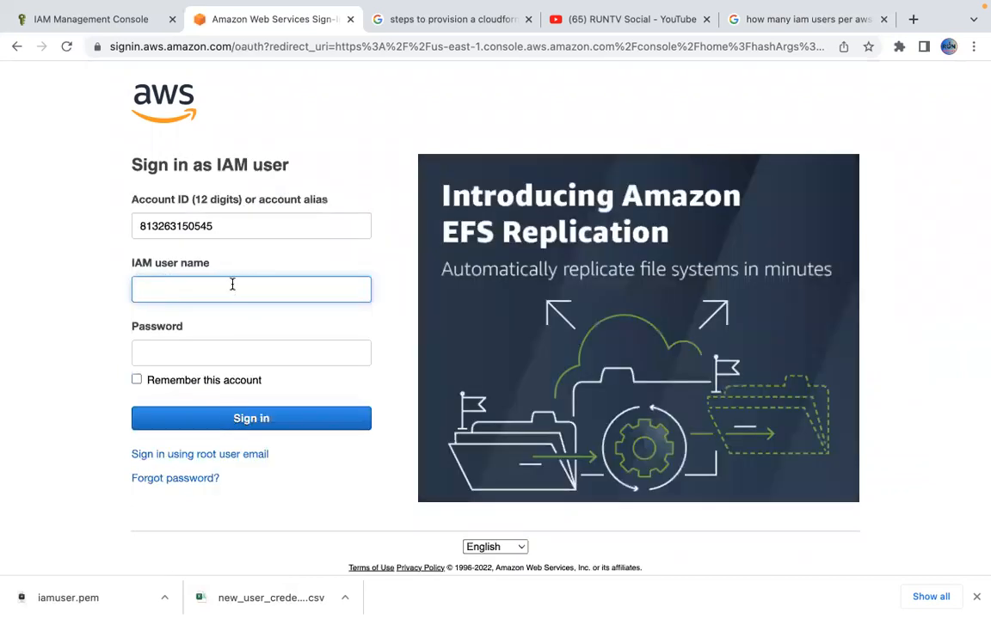
pyautogui.write('ec2permissions')
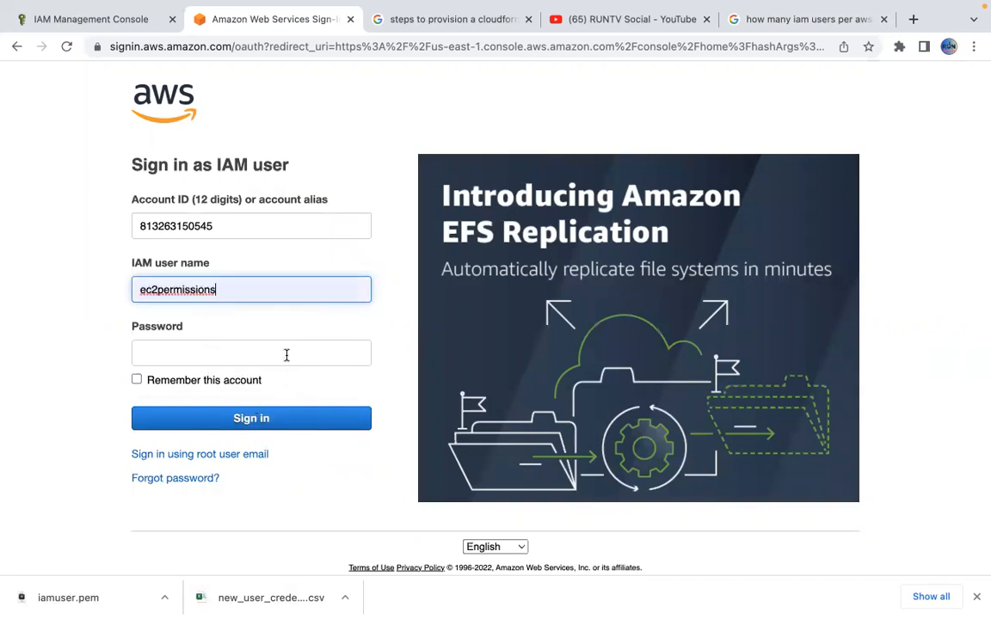
pyautogui.click(286, 353)
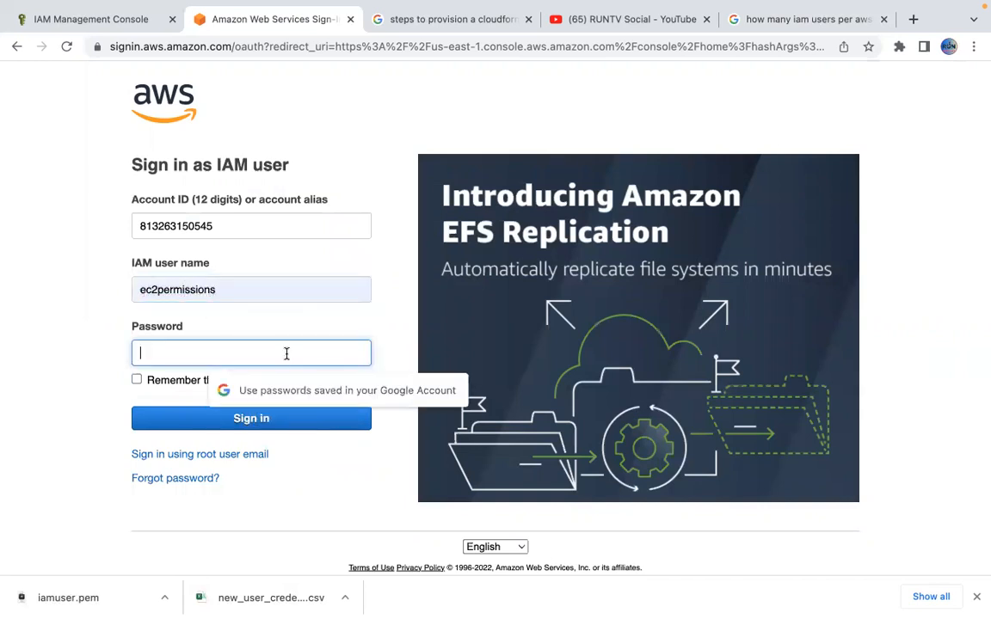
pyautogui.write('*********')
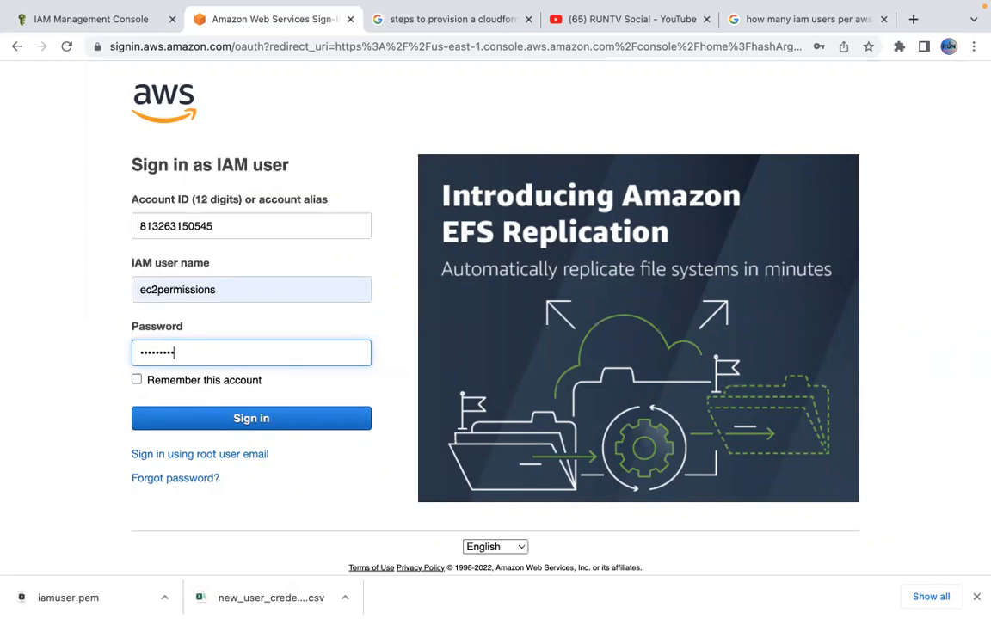
pyautogui.click(284, 419)
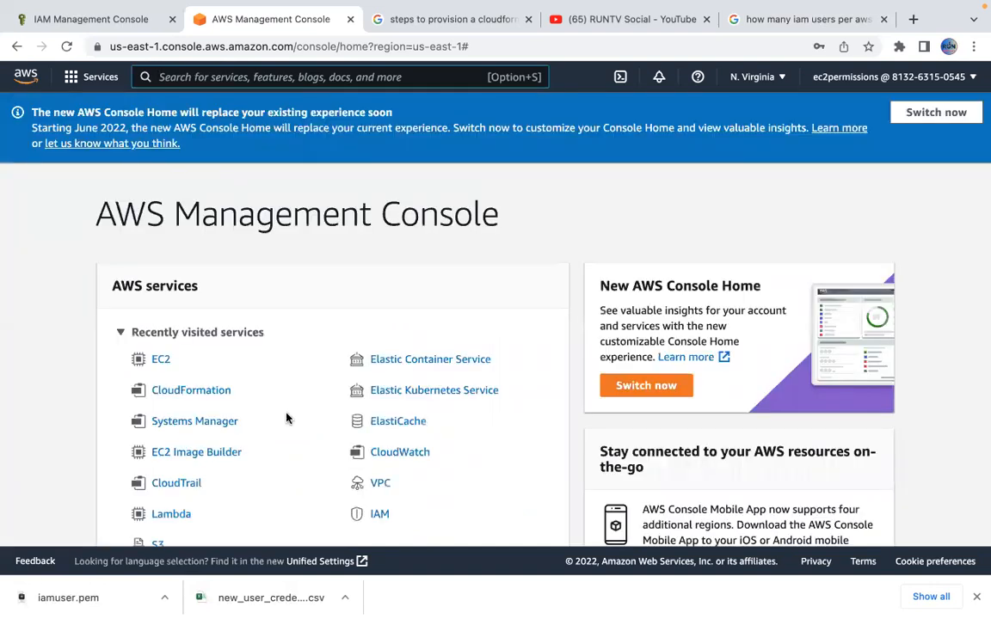
# Step: Search 'iam' in the console, open IAM, and view the Users list showing ec2permissions
pyautogui.click(387, 78)
pyautogui.write('iam')
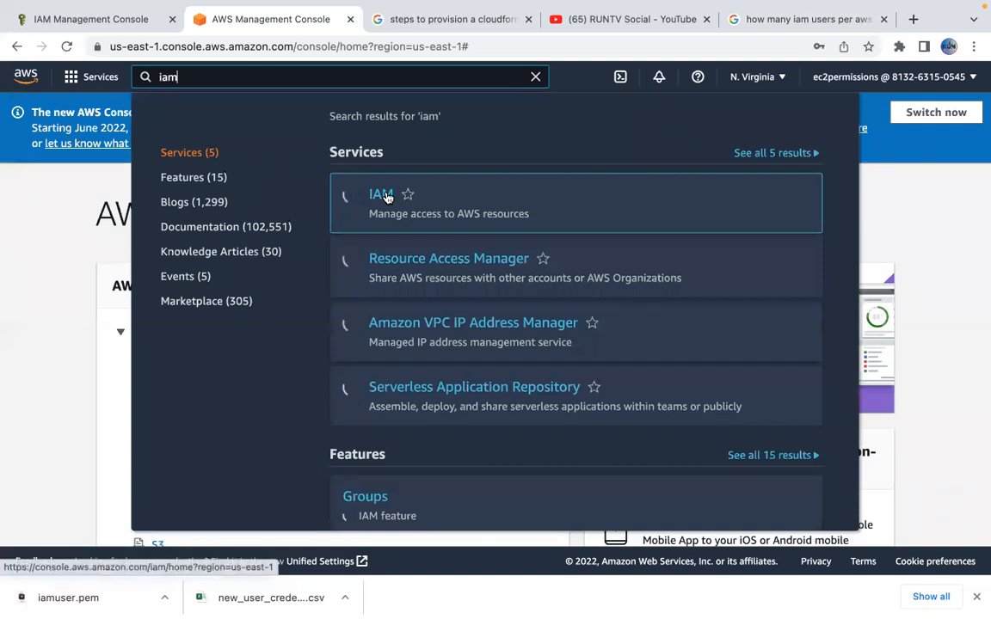
pyautogui.click(384, 194)
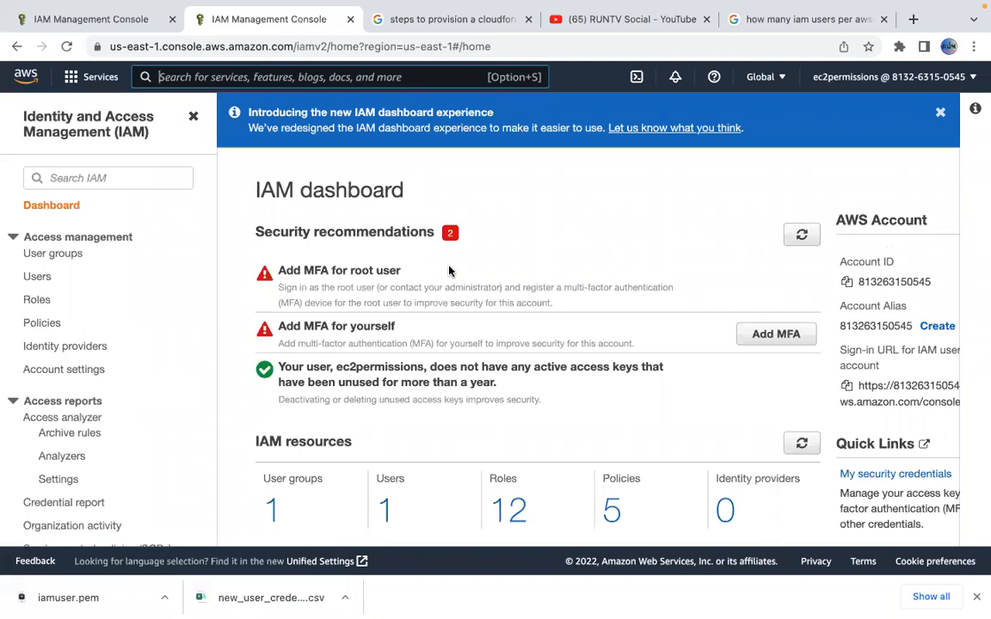
pyautogui.scroll(-1, 460, 306)
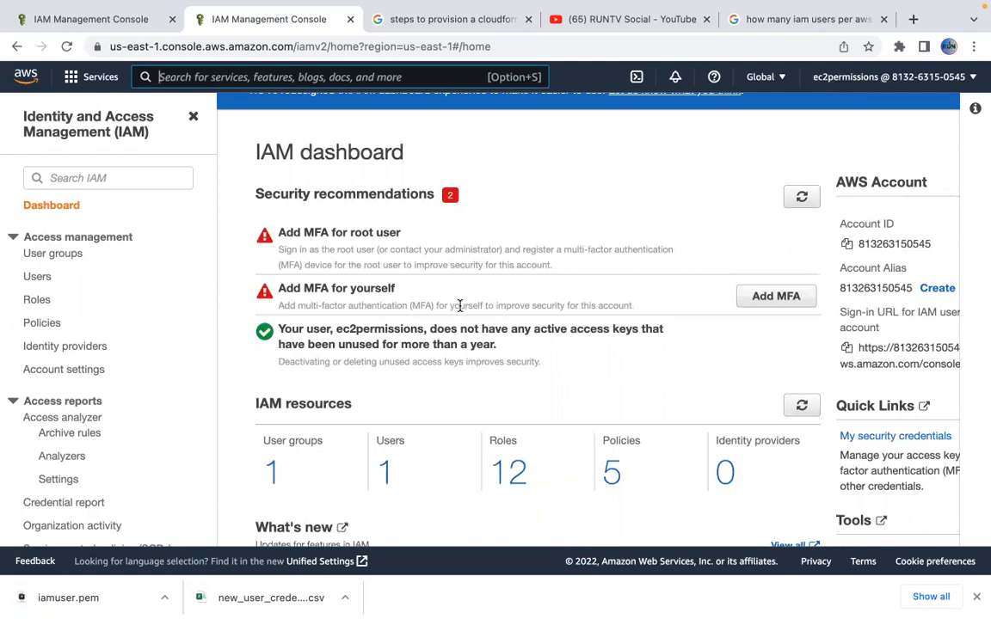
pyautogui.scroll(-2, 336, 467)
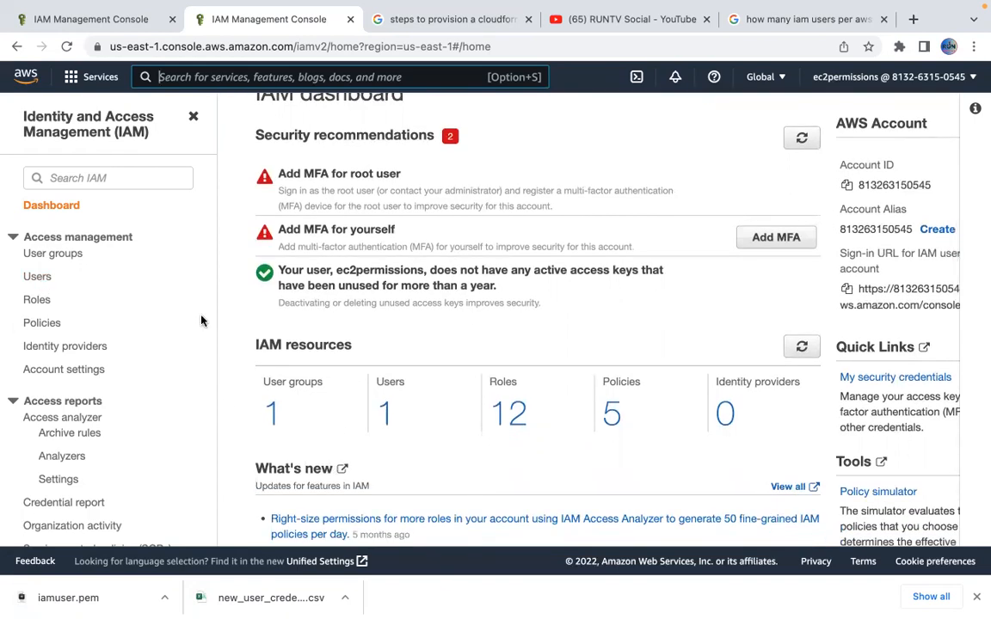
pyautogui.scroll(1, 233, 308)
pyautogui.scroll(2, 233, 308)
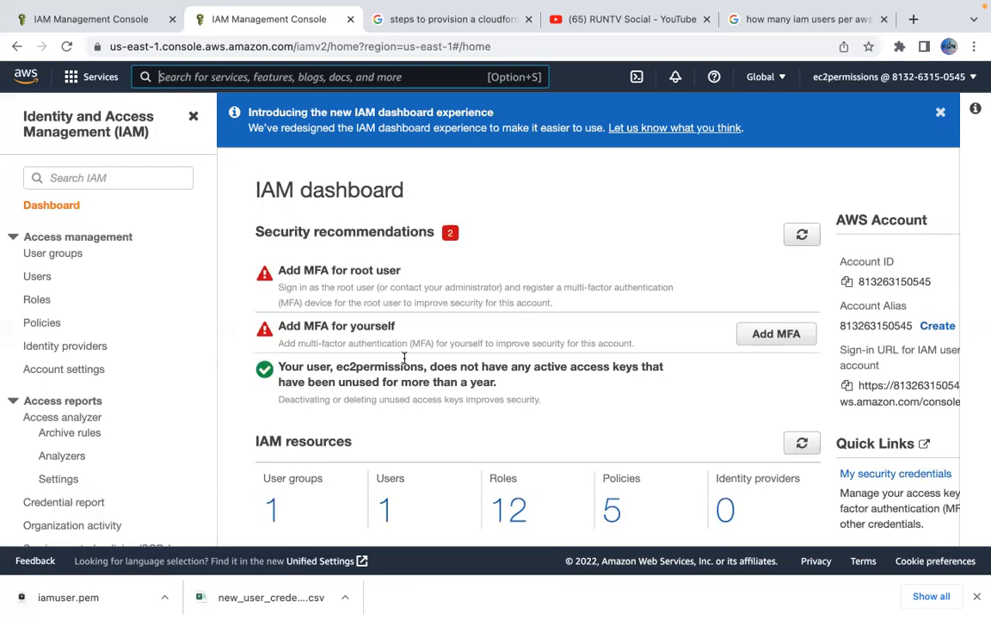
pyautogui.click(38, 277)
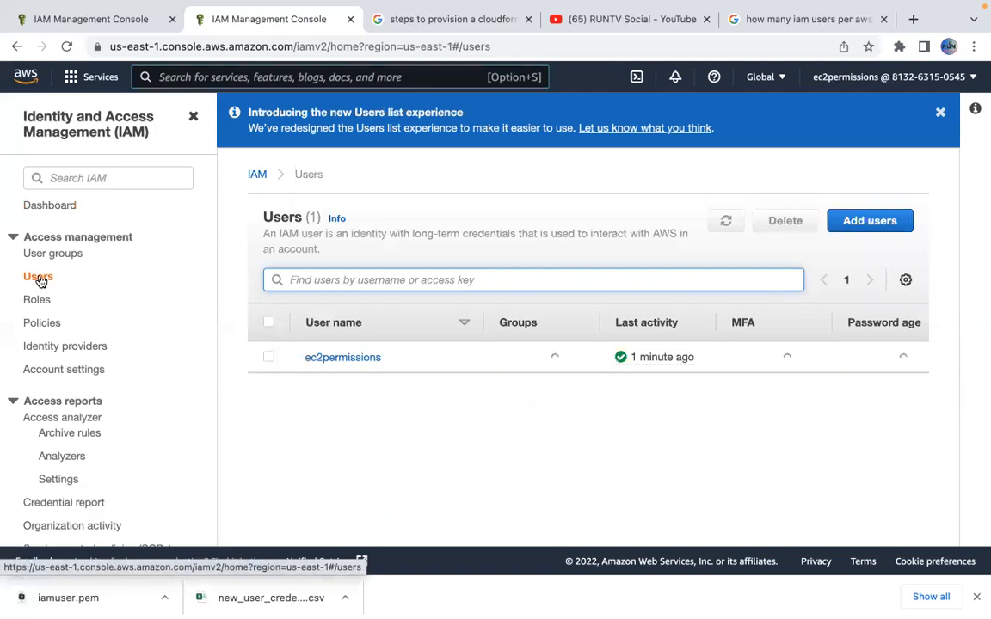
# Step: Begin adding a new IAM user, briefly checking the signed-in account menu
pyautogui.click(858, 223)
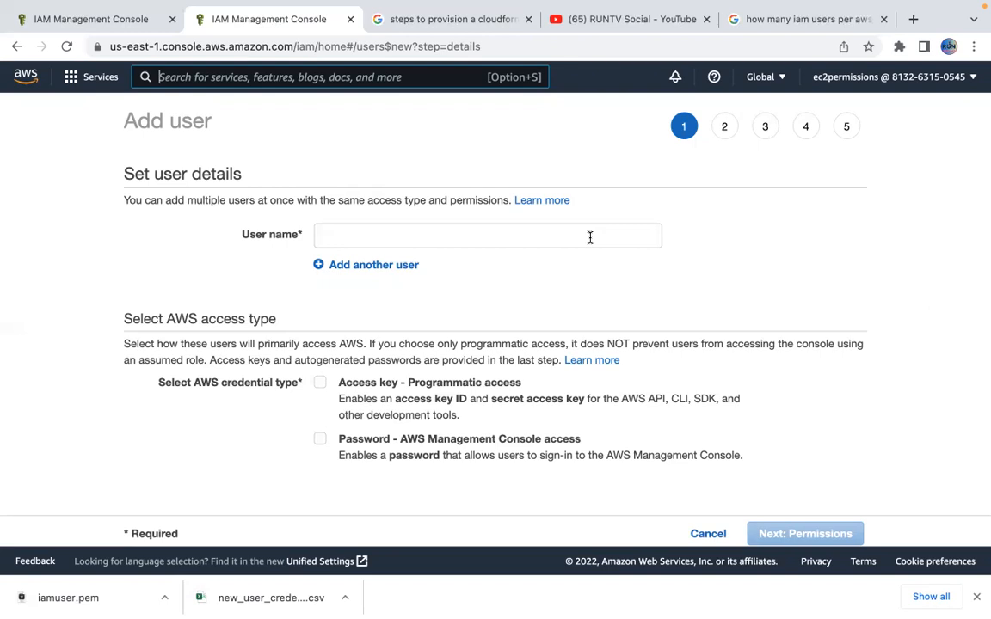
pyautogui.click(866, 86)
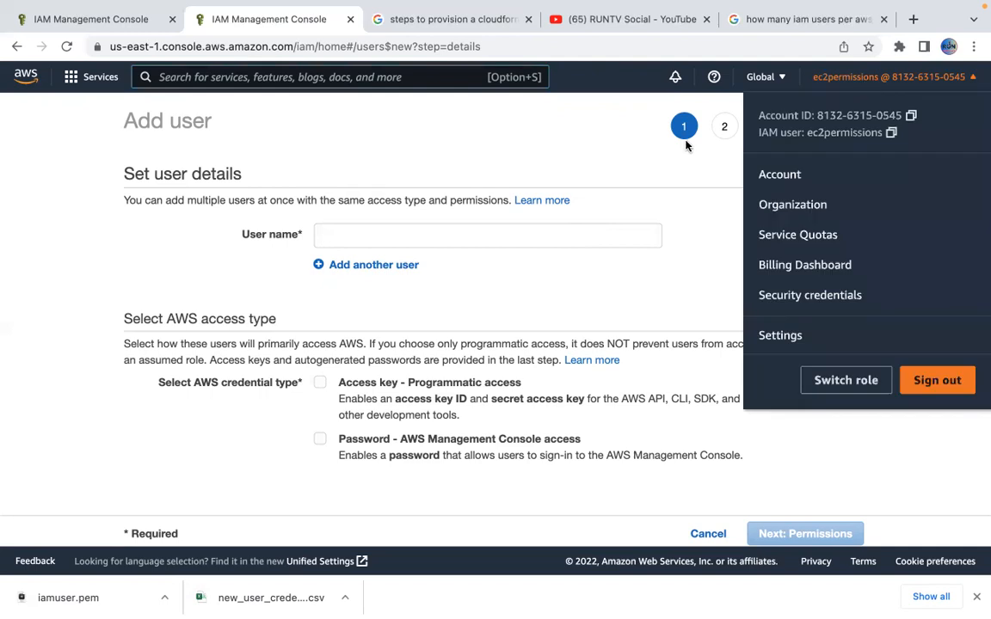
pyautogui.click(585, 172)
# Step: Name the new user 'onemoreuser' and enable both programmatic and console access
pyautogui.click(497, 242)
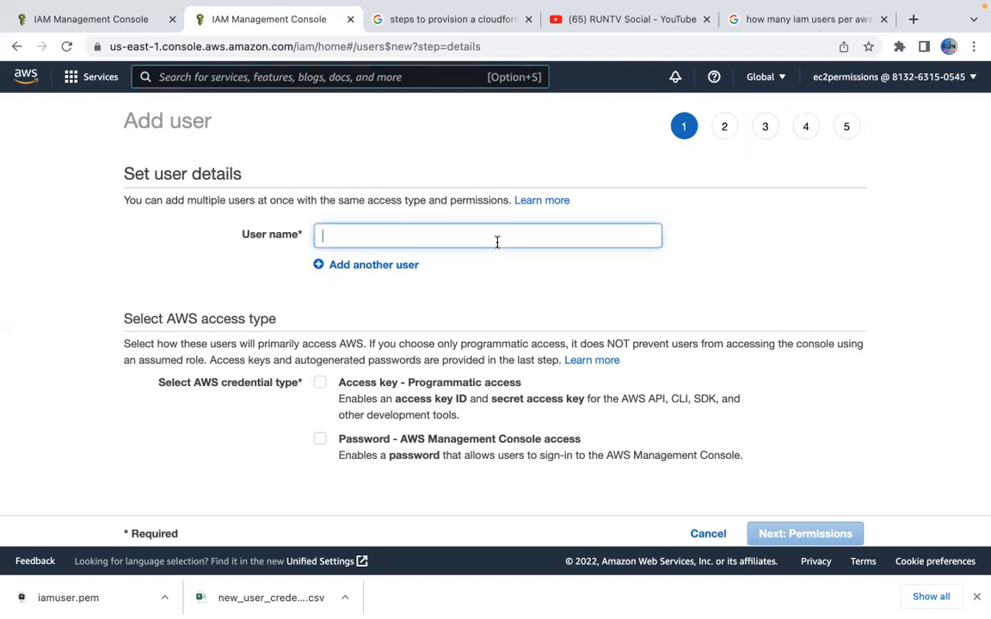
pyautogui.write('oine')
pyautogui.press('BackSpace')
pyautogui.press('BackSpace')
pyautogui.press('BackSpace')
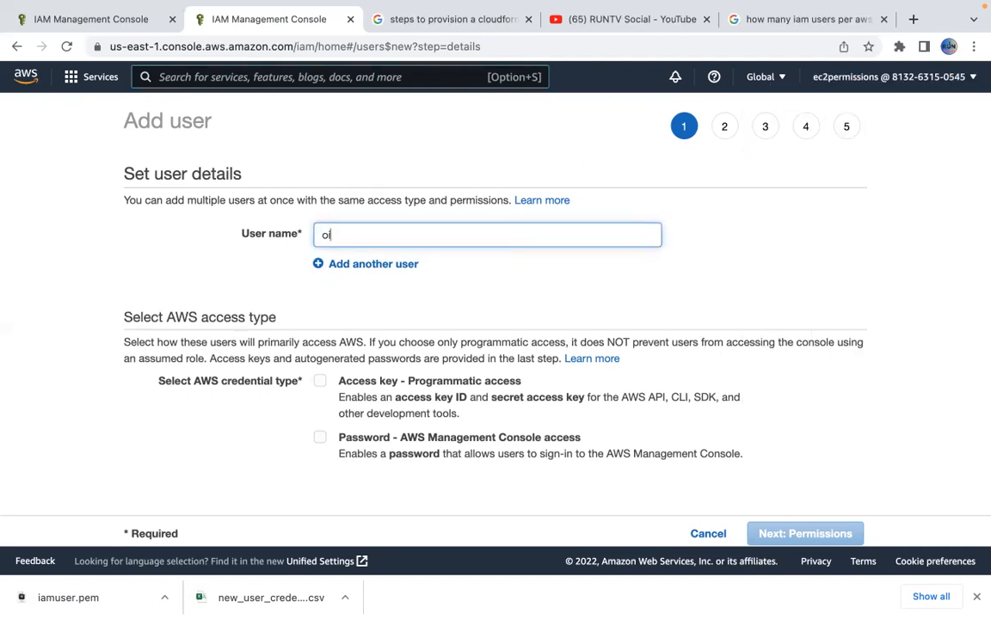
pyautogui.write('nemoreuser')
pyautogui.click(319, 383)
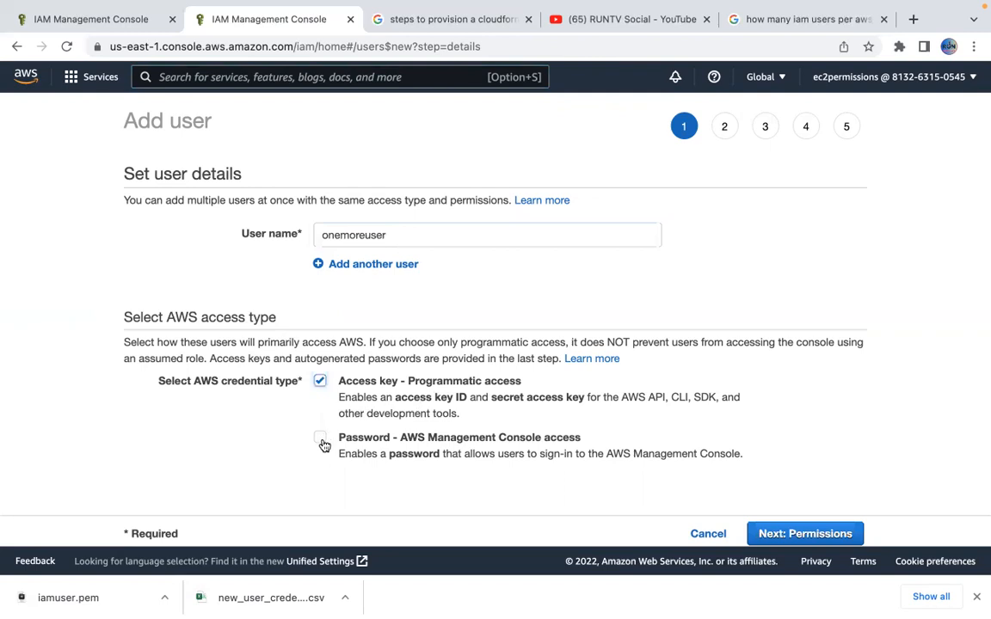
pyautogui.click(321, 440)
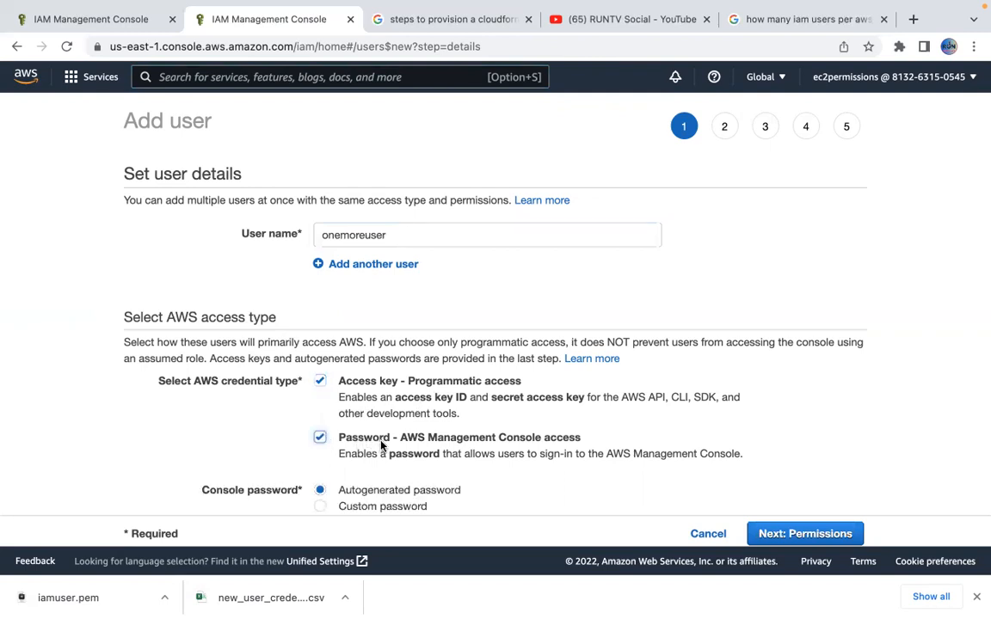
# Step: Give it a custom console password with no required reset, and continue to permissions
pyautogui.scroll(-1, 381, 444)
pyautogui.scroll(-1, 381, 444)
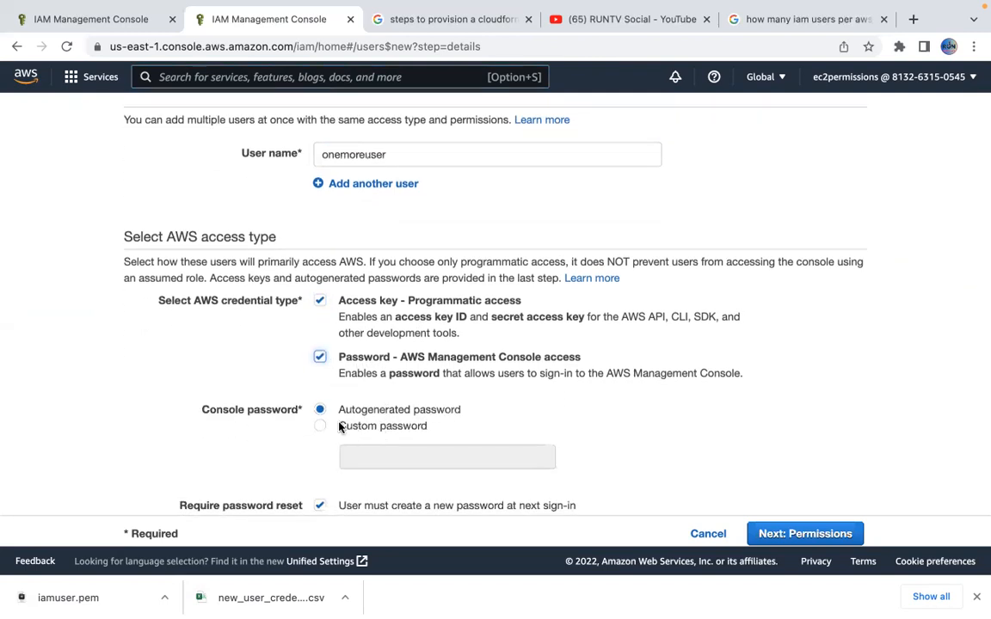
pyautogui.scroll(-1, 325, 447)
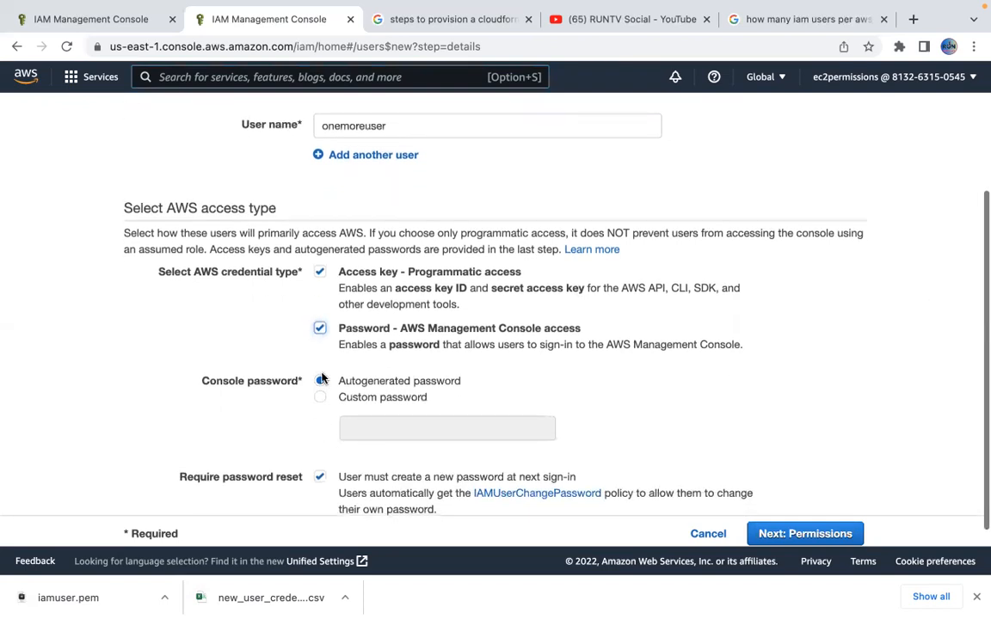
pyautogui.click(322, 401)
pyautogui.click(383, 430)
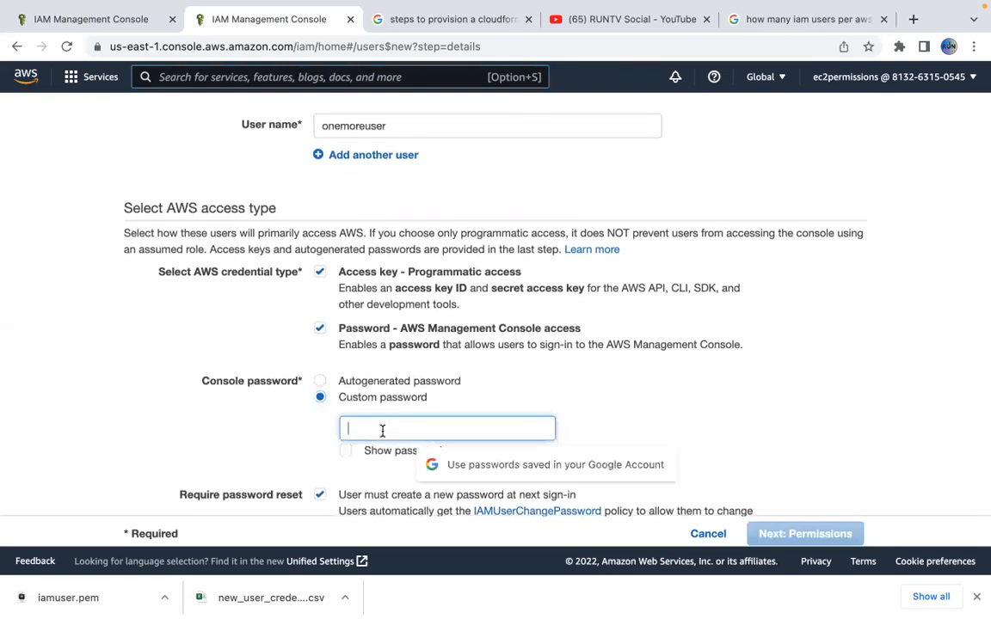
pyautogui.write('••••••••')
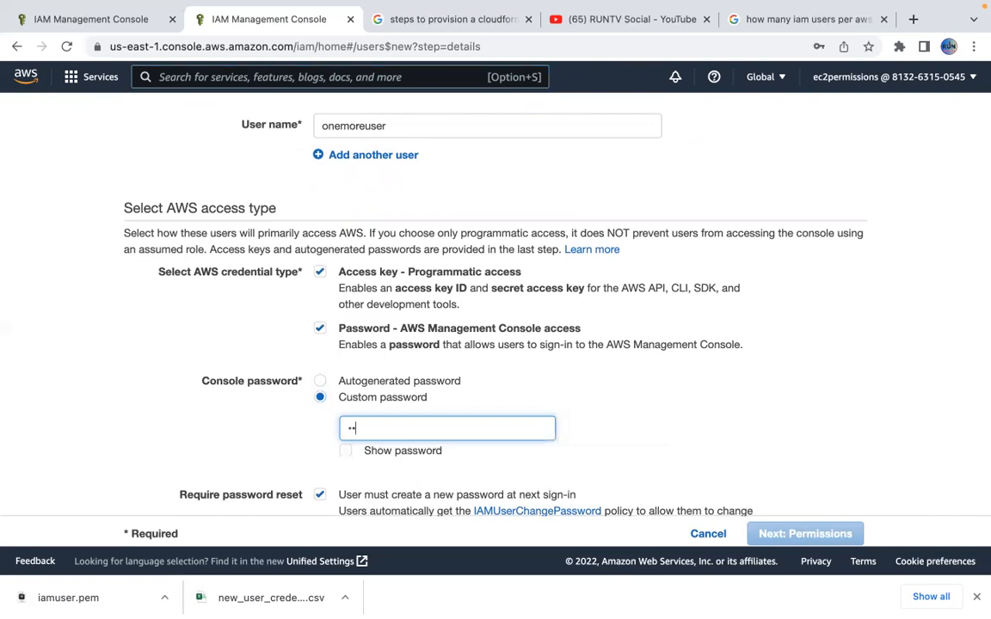
pyautogui.write('•')
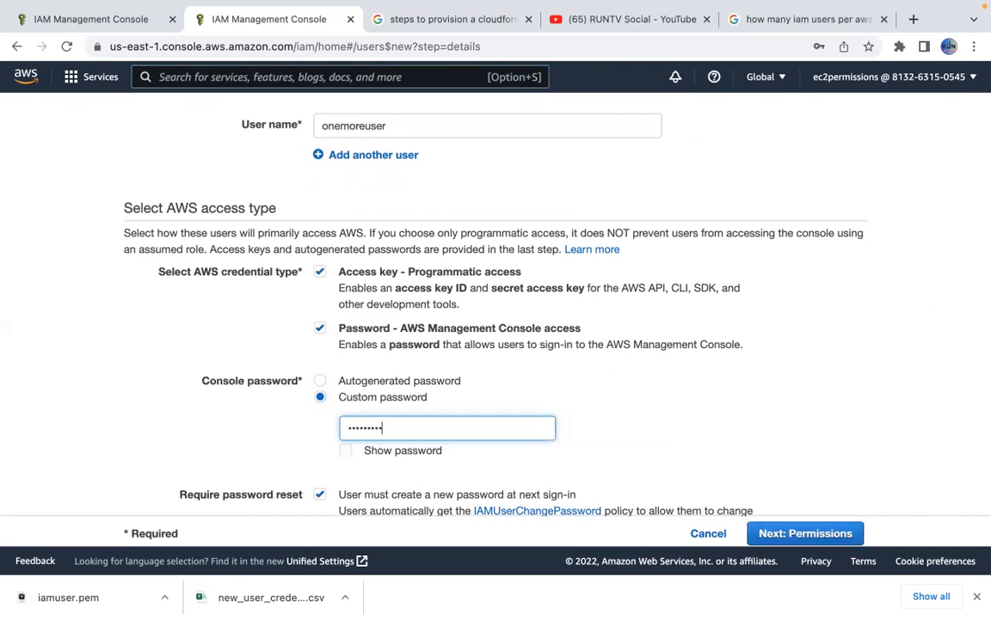
pyautogui.scroll(-1, 445, 425)
pyautogui.click(323, 460)
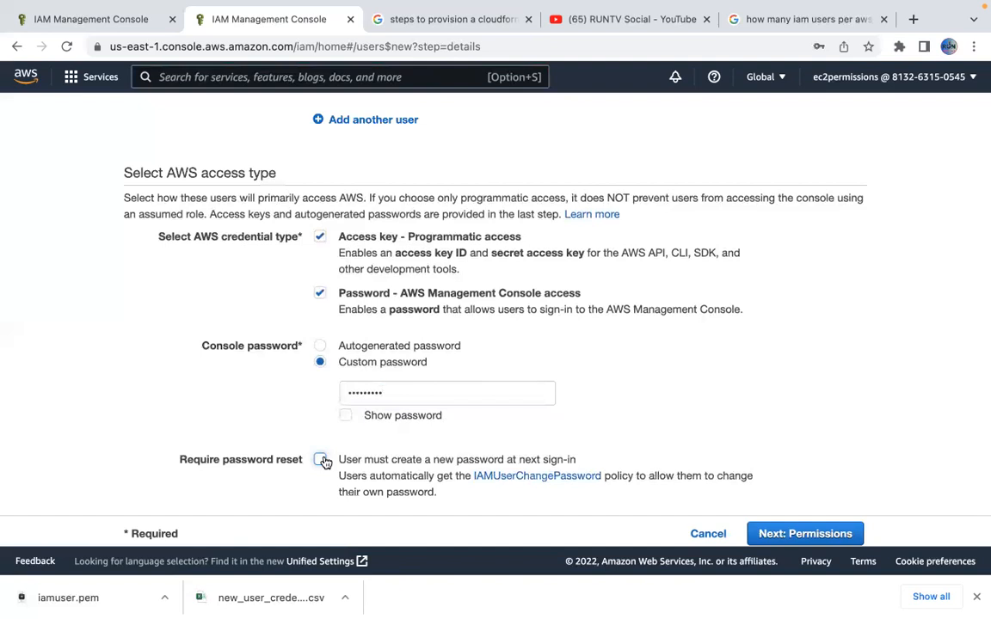
pyautogui.scroll(-1, 497, 389)
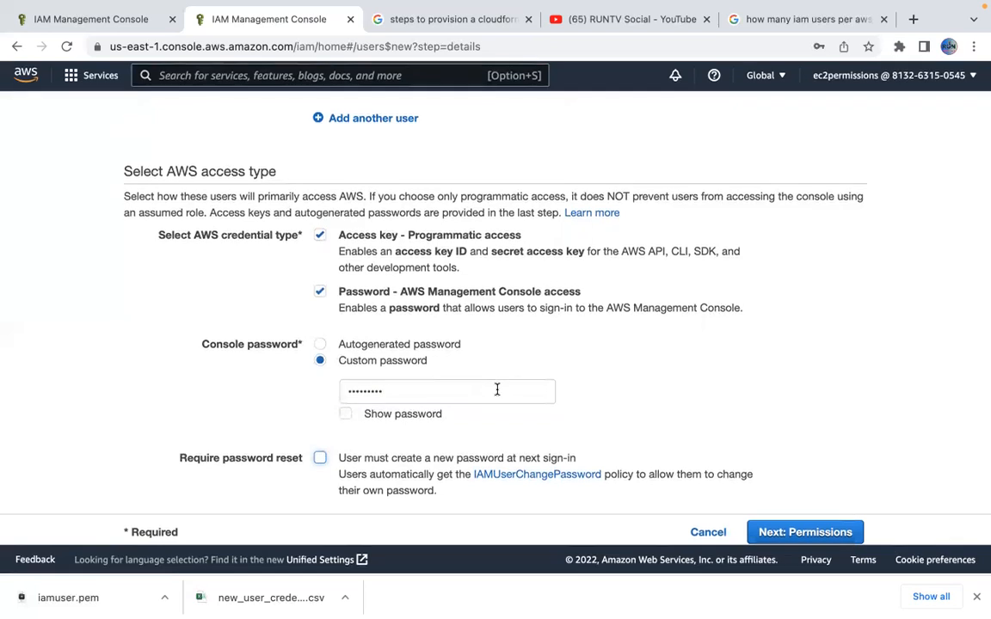
pyautogui.click(780, 532)
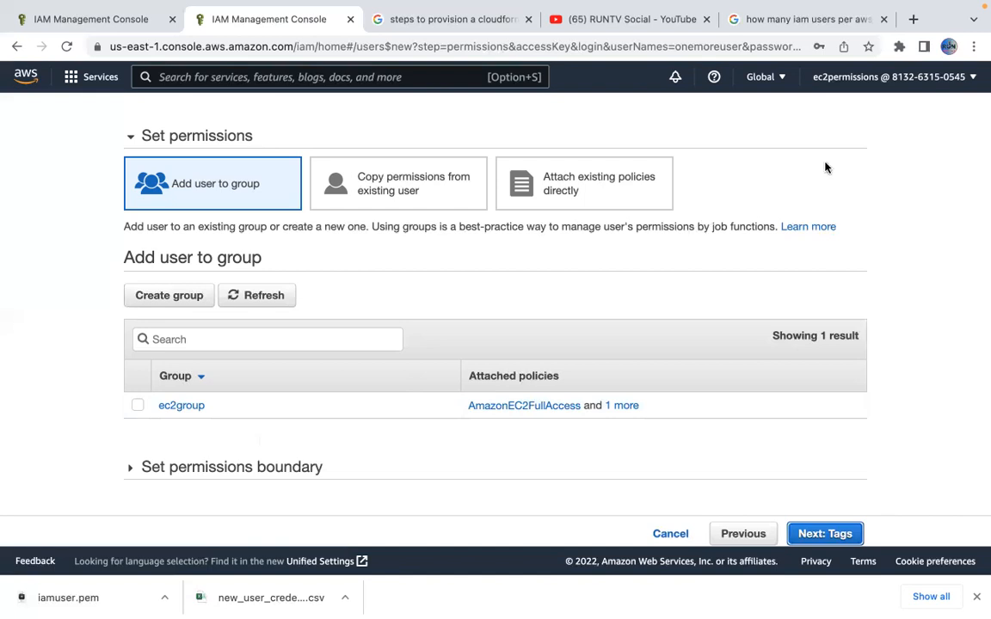
# Step: Sign out of the ec2permissions user and choose to sign back in as the root user
pyautogui.click(878, 79)
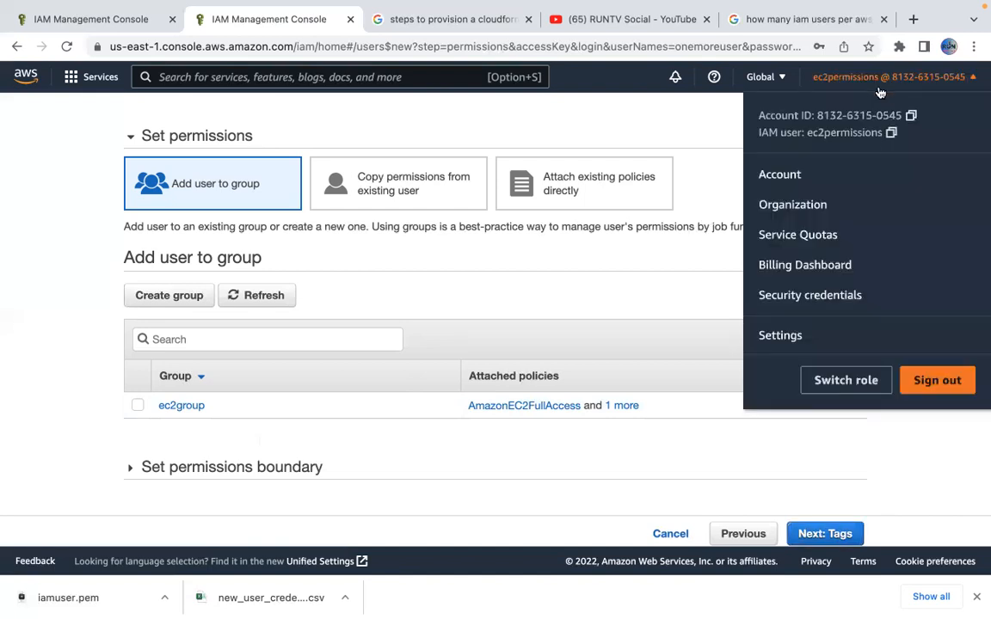
pyautogui.click(925, 383)
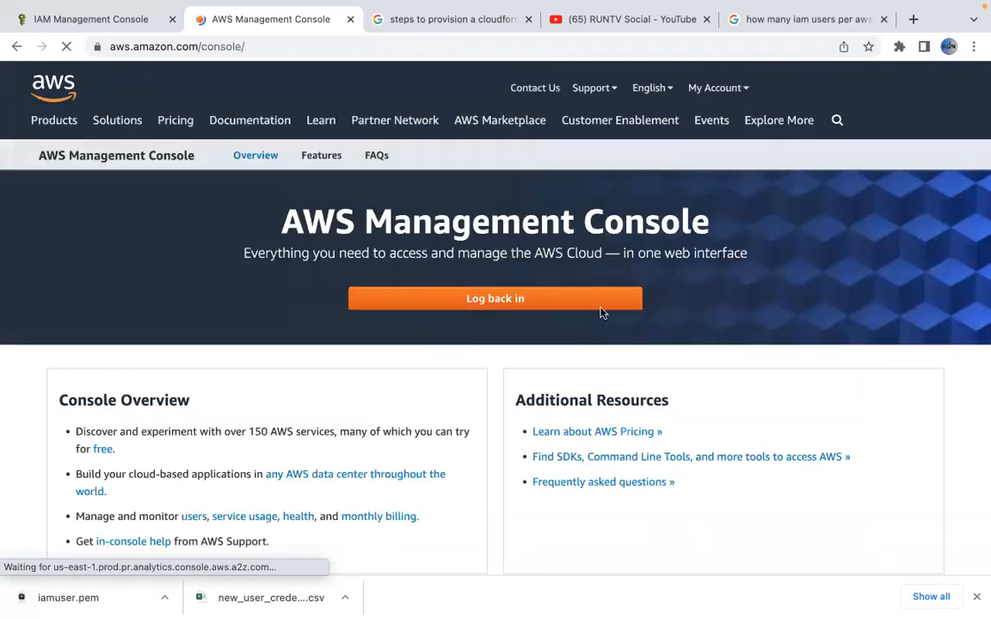
pyautogui.click(496, 301)
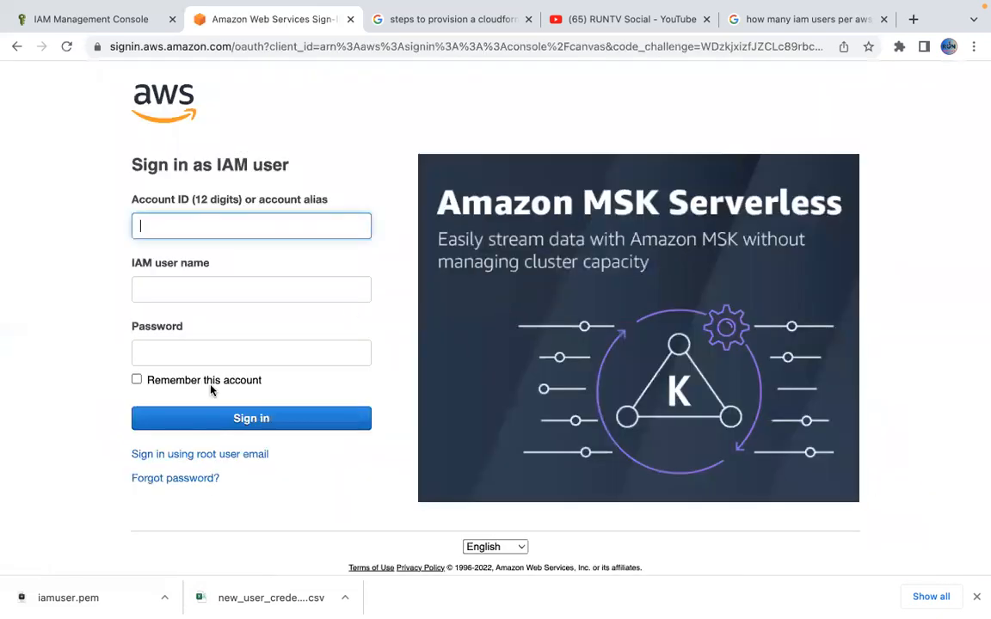
pyautogui.click(207, 456)
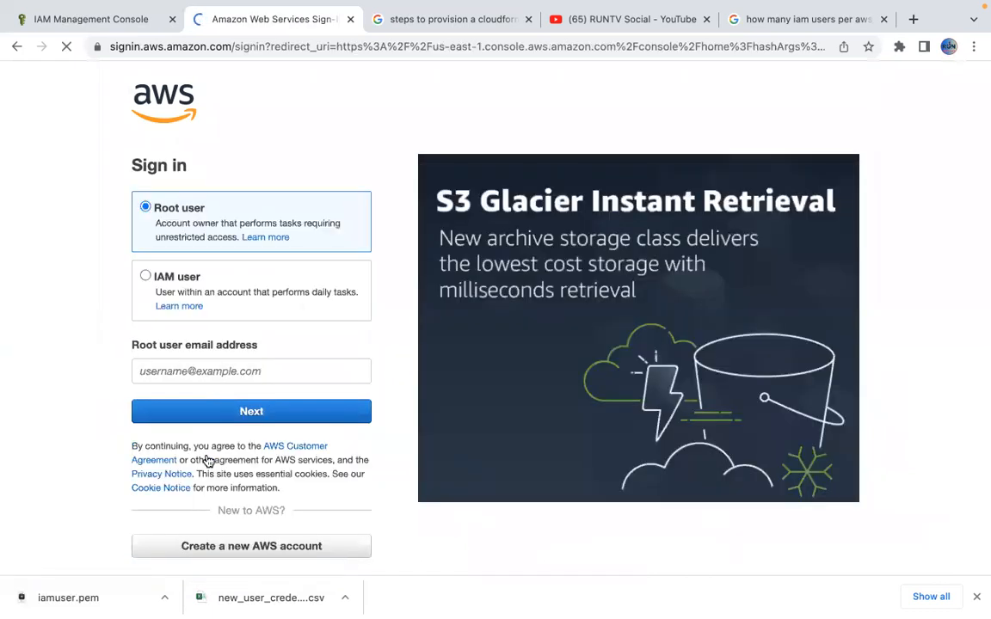
# Step: Sign in with the root user's email address and password
pyautogui.click(236, 370)
pyautogui.write('vis')
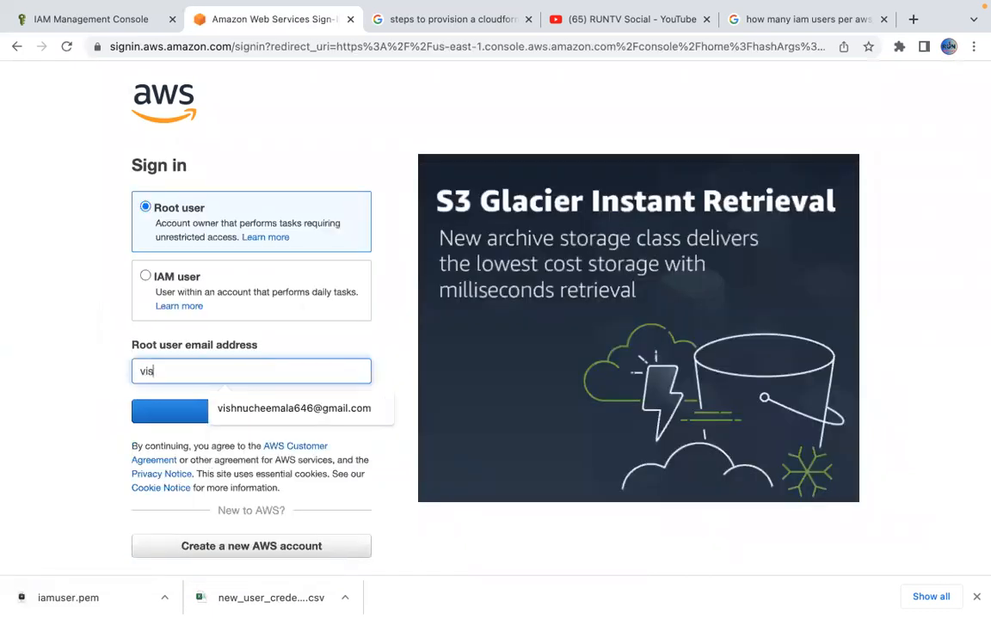
pyautogui.press('Down')
pyautogui.press('Return')
pyautogui.click(249, 411)
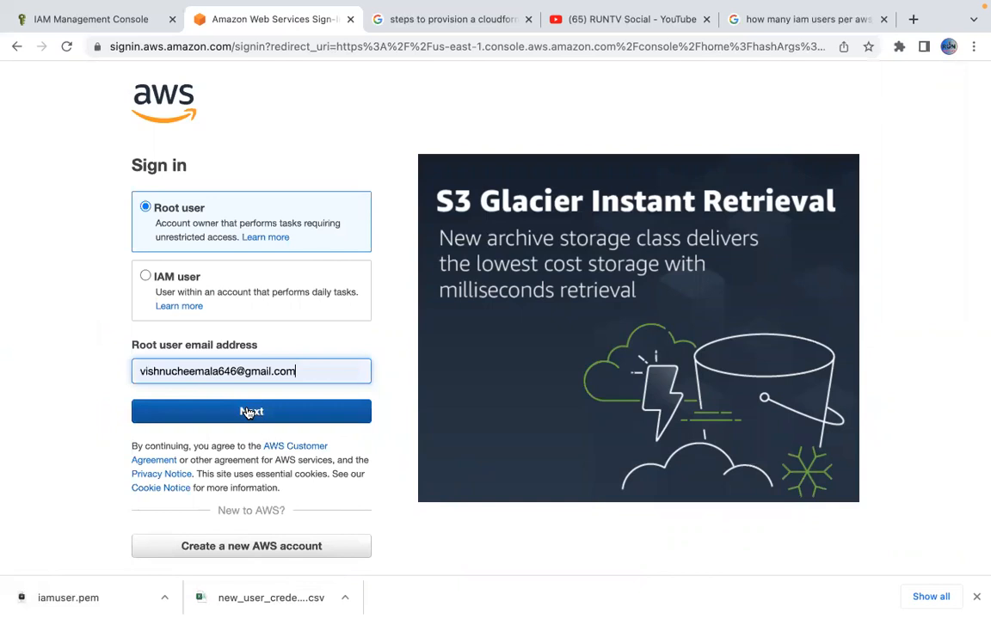
pyautogui.write('•••••••••')
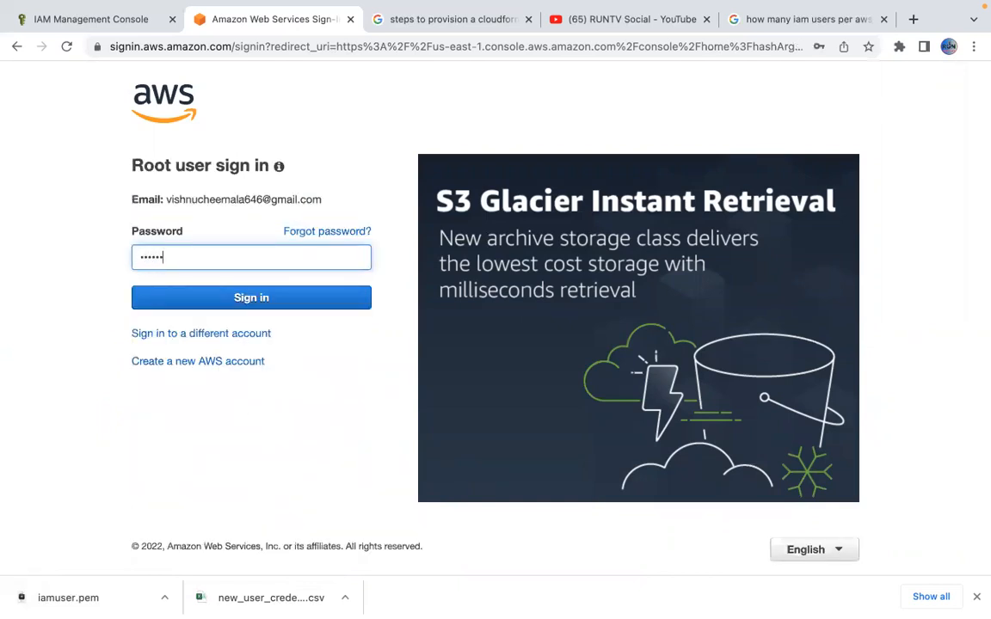
pyautogui.click(272, 297)
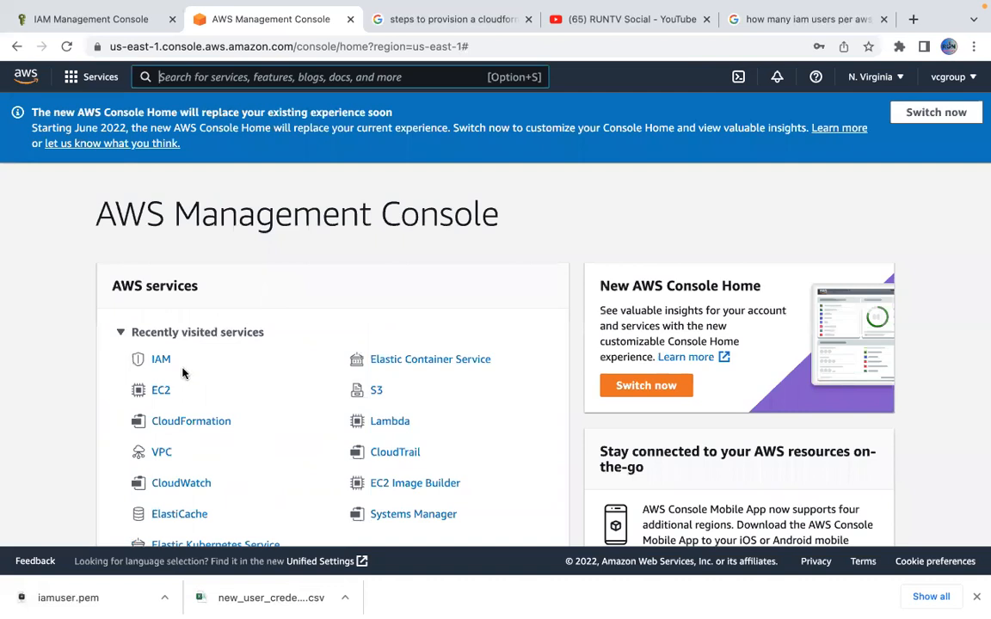
# Step: In IAM Users, delete ec2permissions, typing 'ec2permissions' to confirm
pyautogui.click(162, 360)
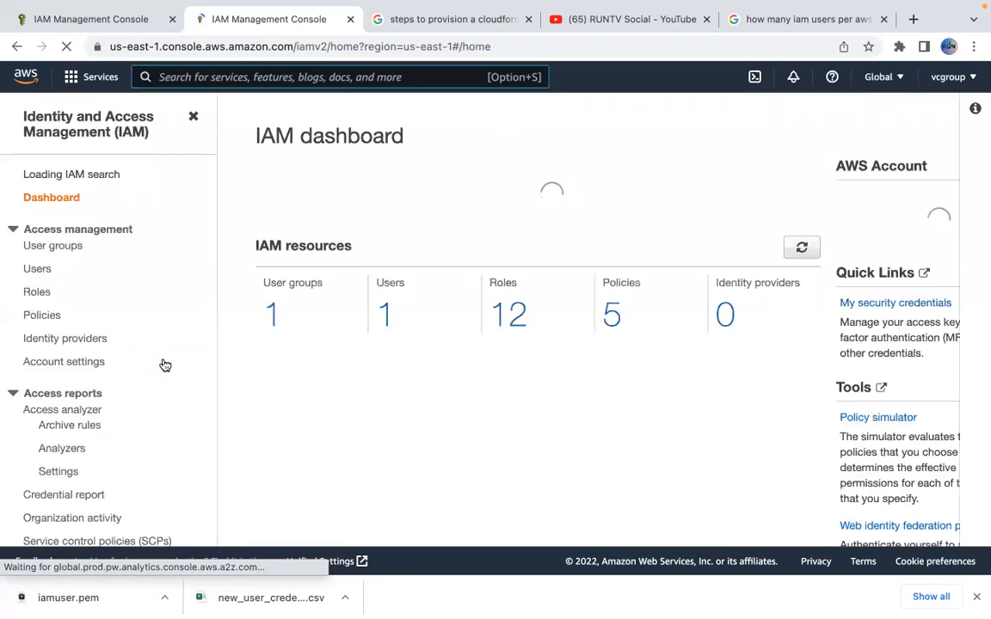
pyautogui.click(38, 268)
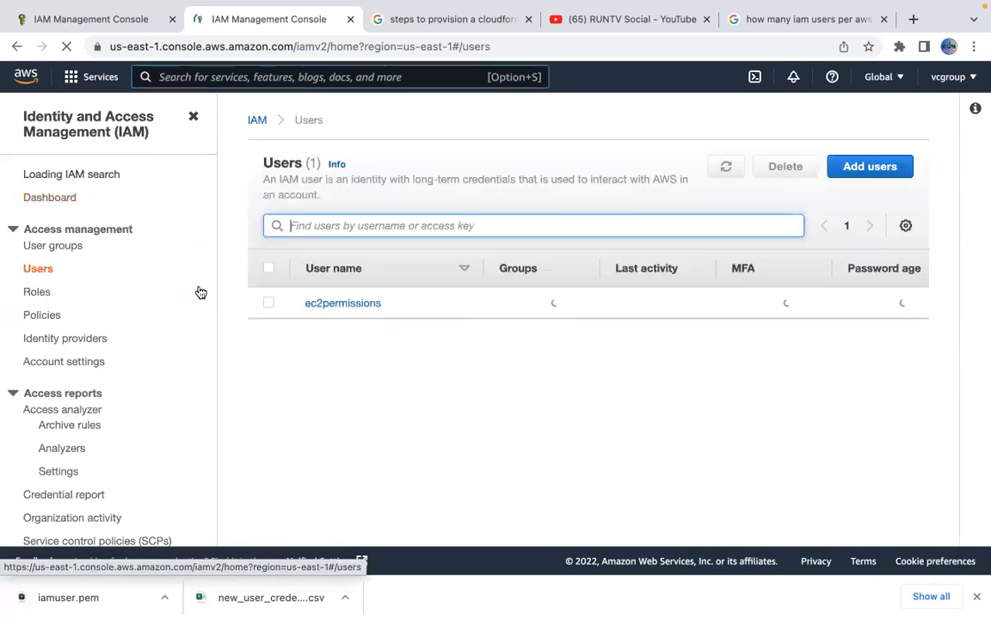
pyautogui.click(269, 269)
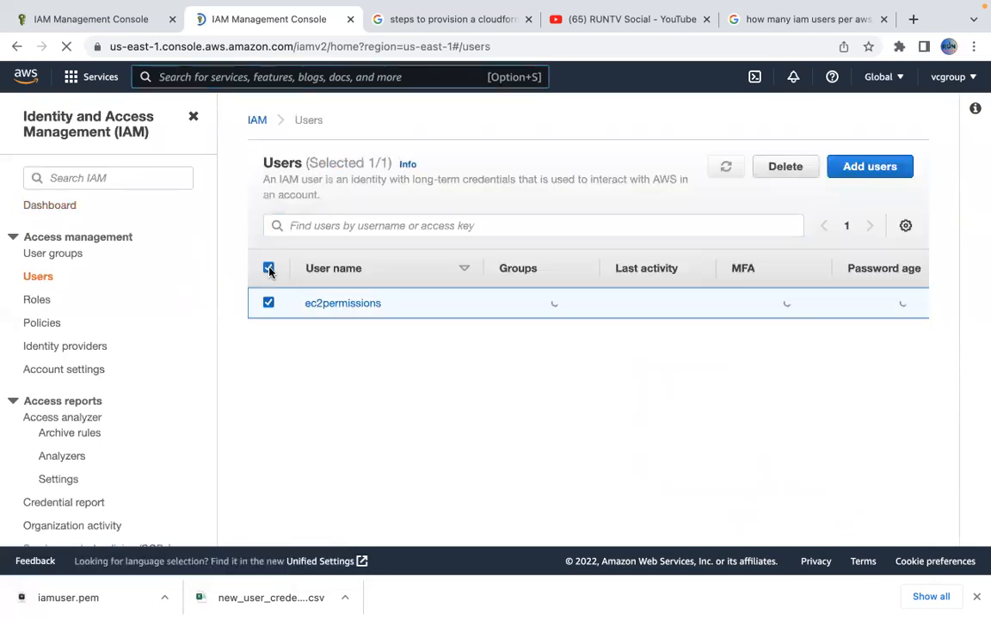
pyautogui.click(783, 167)
pyautogui.write('ec2permissions')
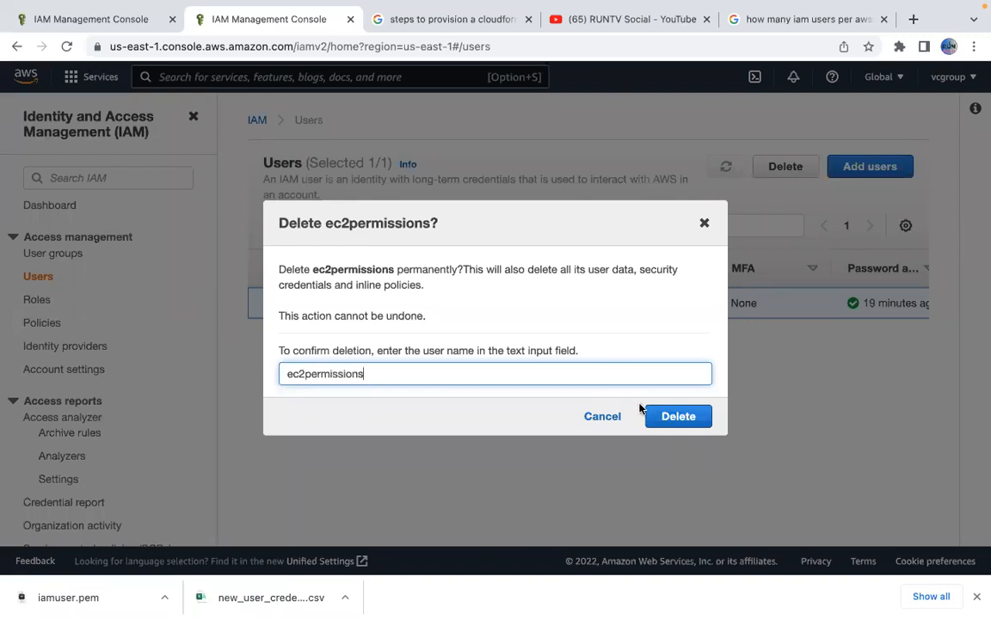
pyautogui.click(671, 424)
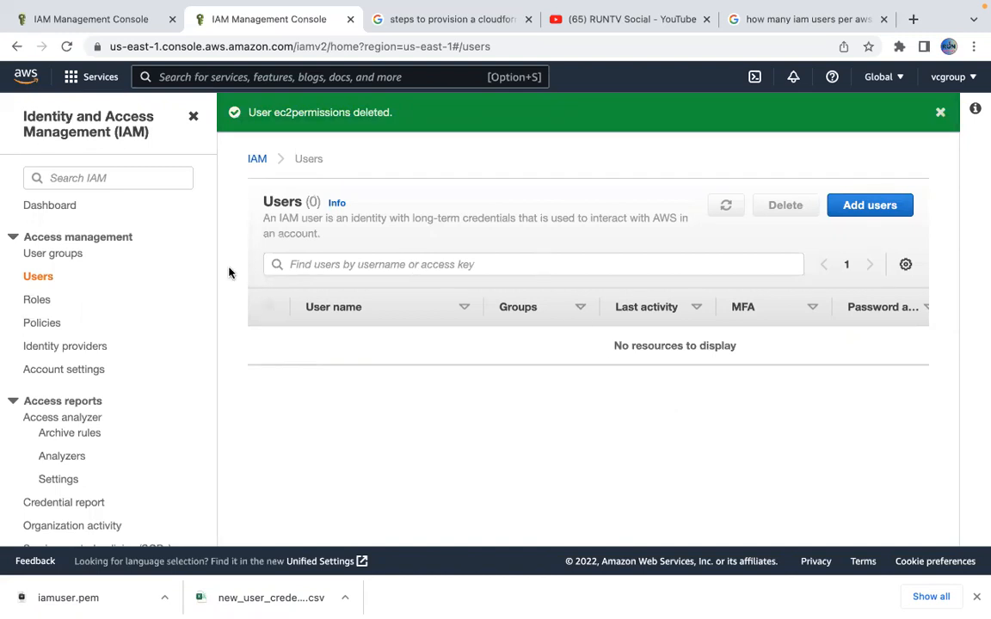
# Step: Open ec2group's Permissions tab, which lists AmazonEC2FullAccess and IAMFullAccess
pyautogui.click(53, 254)
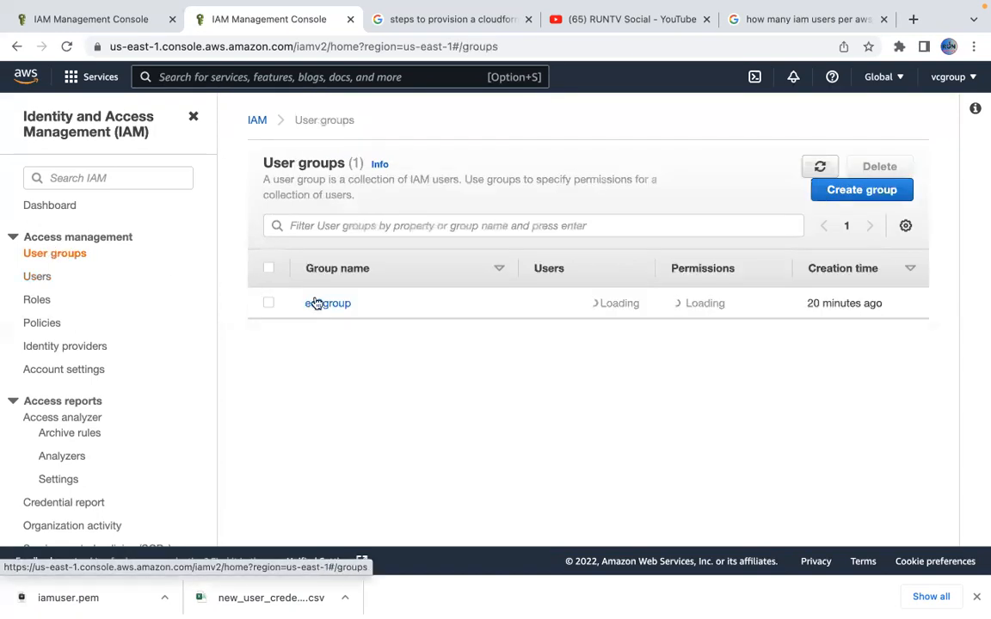
pyautogui.click(327, 304)
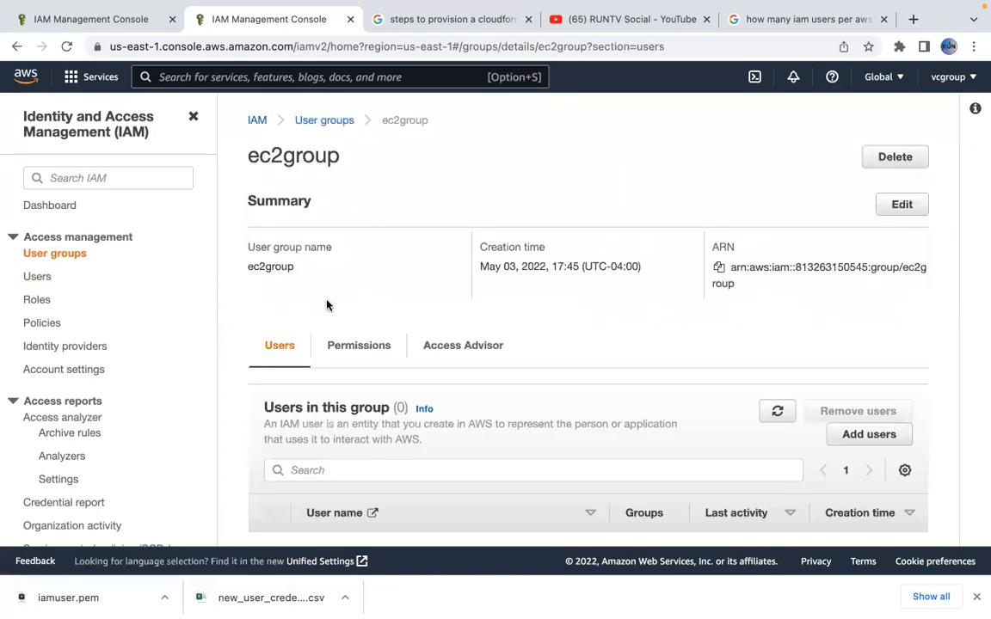
pyautogui.scroll(-1, 361, 370)
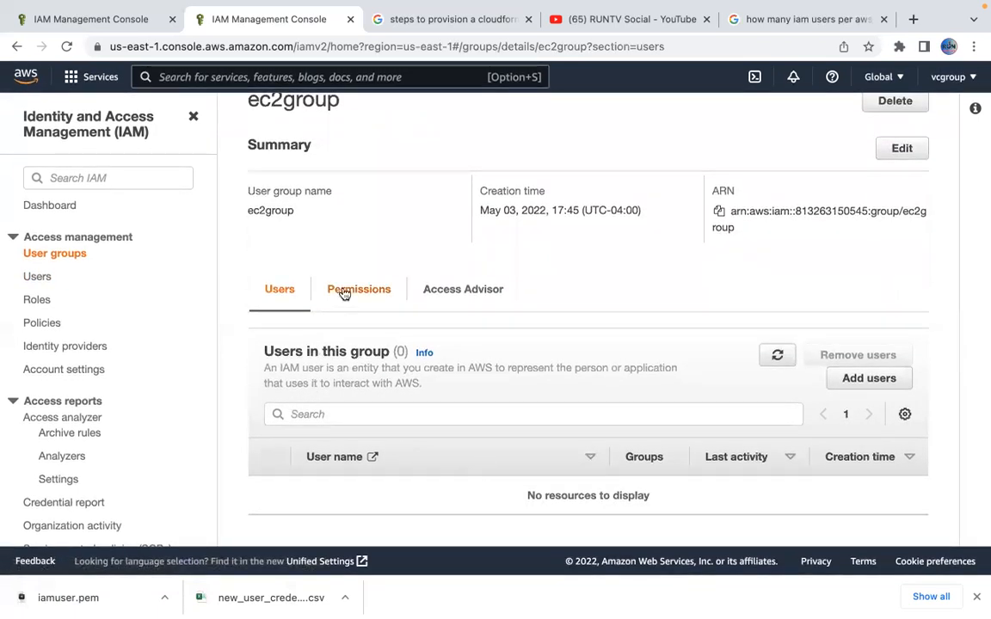
pyautogui.click(348, 292)
pyautogui.scroll(-1, 396, 357)
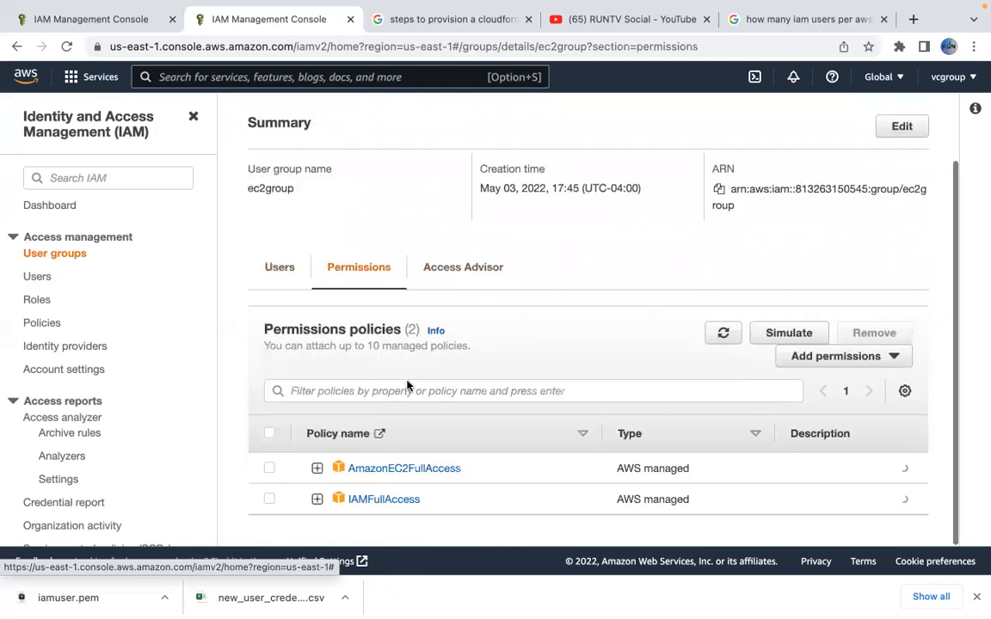
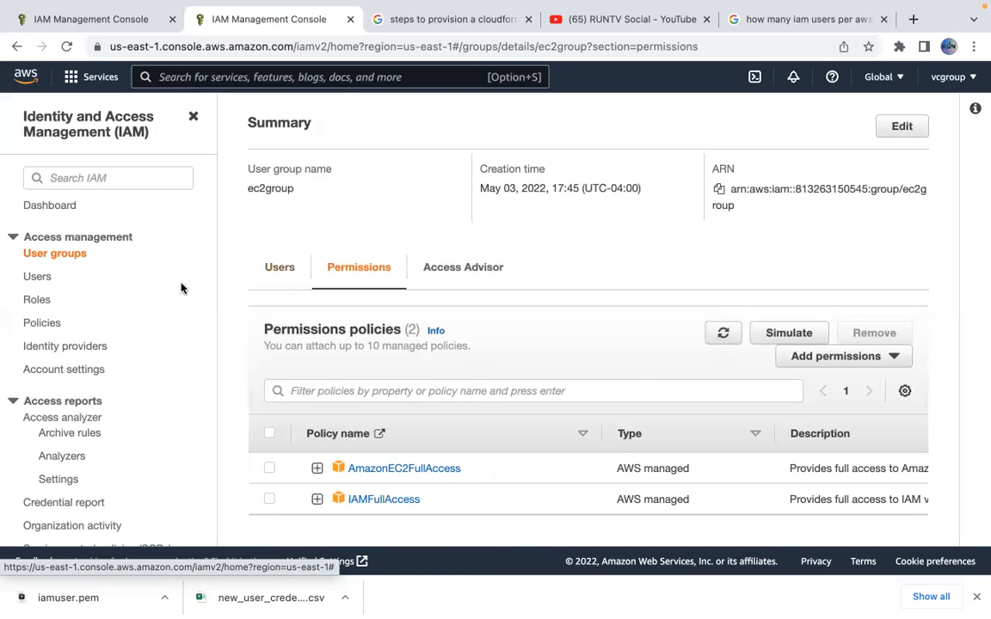
# Step: Return to the User groups list and select the ec2group group
pyautogui.click(60, 259)
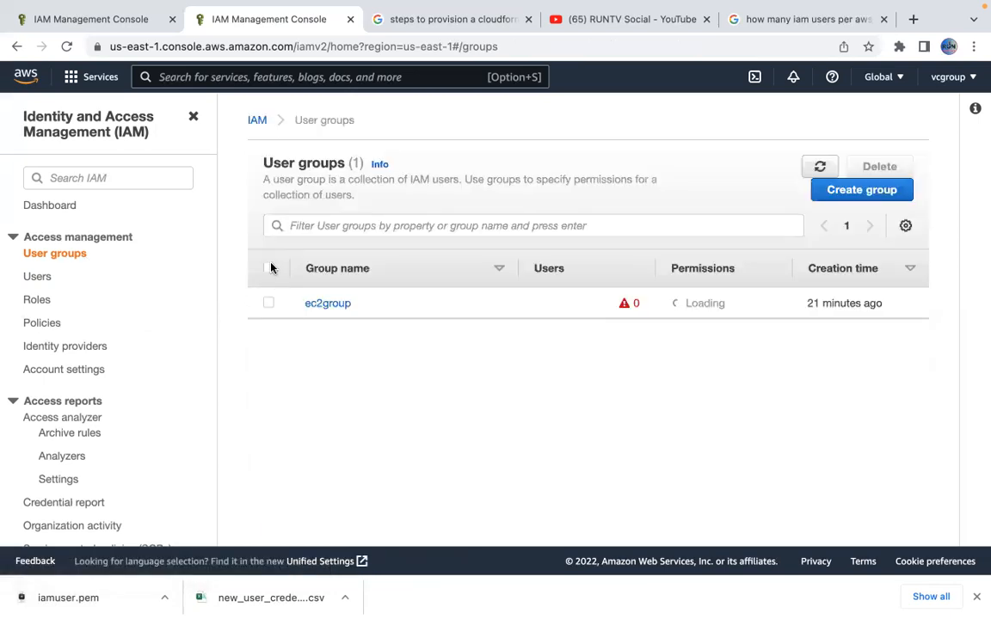
pyautogui.click(269, 267)
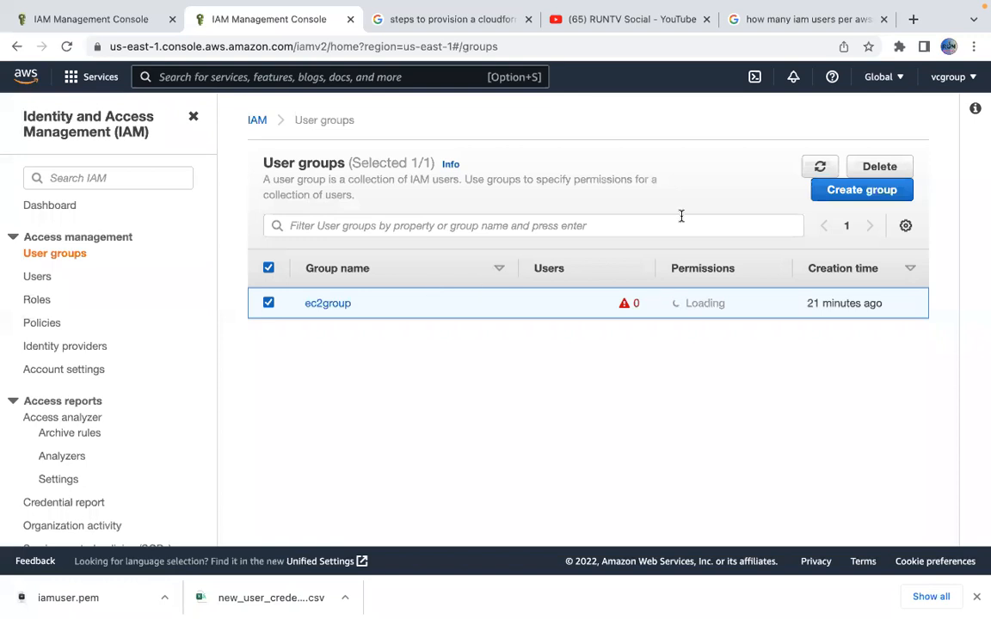
# Step: Delete ec2group, typing 'ec2group' to confirm, then view the now-empty Users list
pyautogui.click(868, 166)
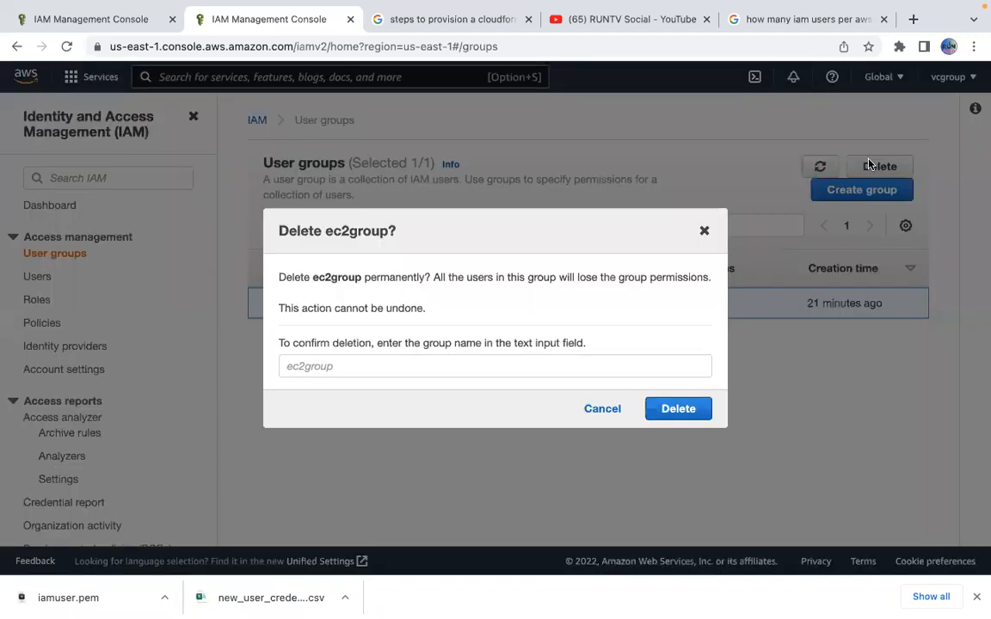
pyautogui.click(502, 369)
pyautogui.write('ec2g')
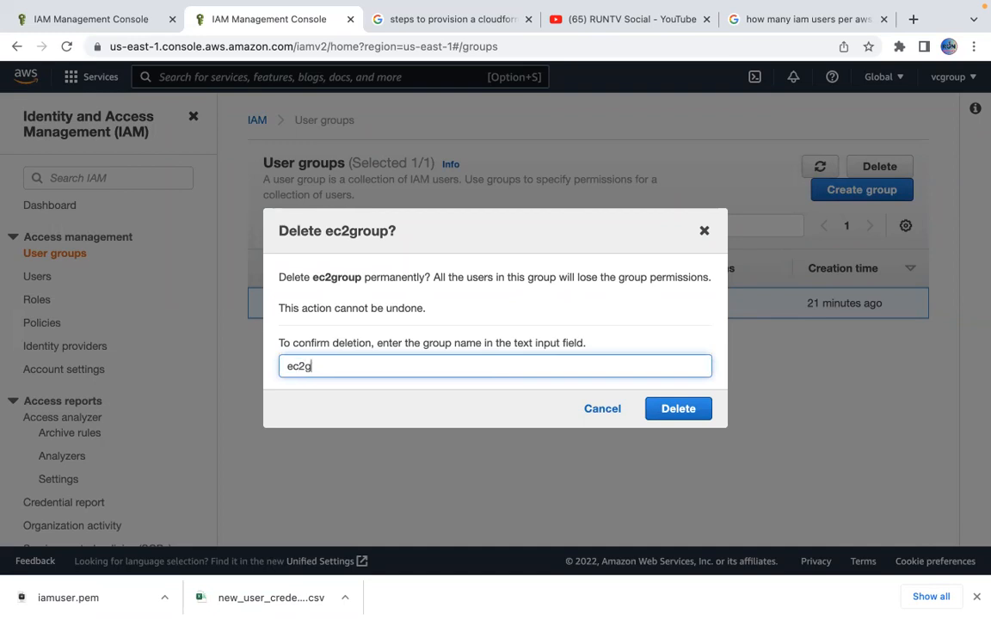
pyautogui.write('roup')
pyautogui.click(676, 409)
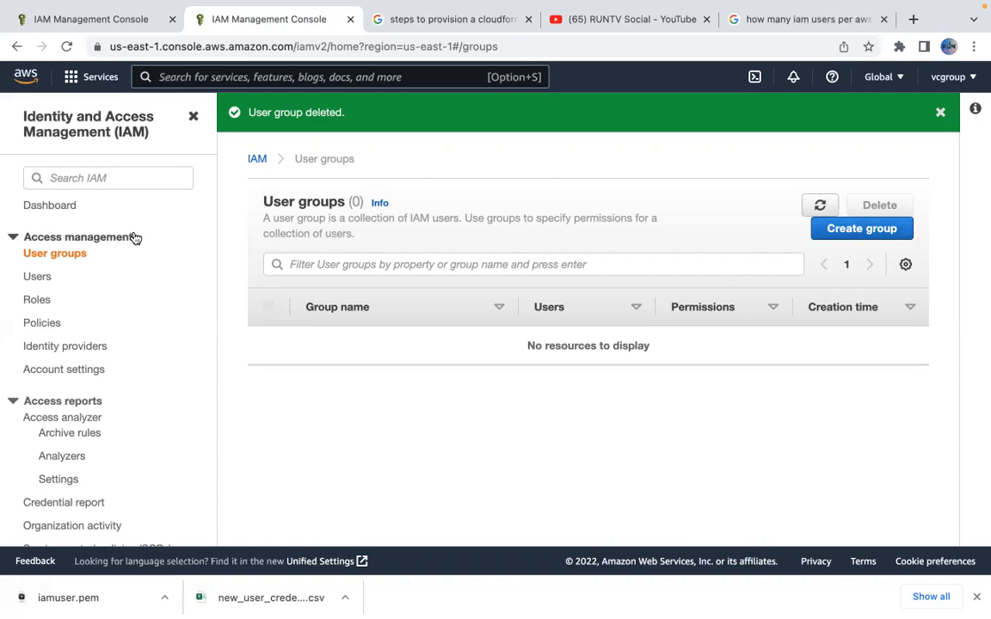
pyautogui.click(43, 279)
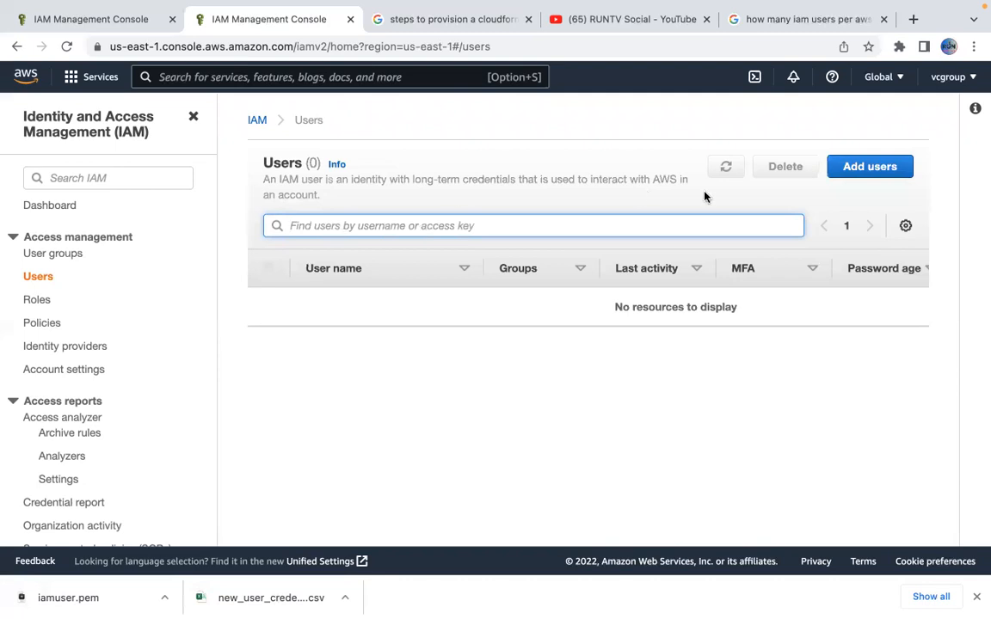
# Step: Add user iamuser with console password access, a custom password and no forced password reset
pyautogui.click(868, 169)
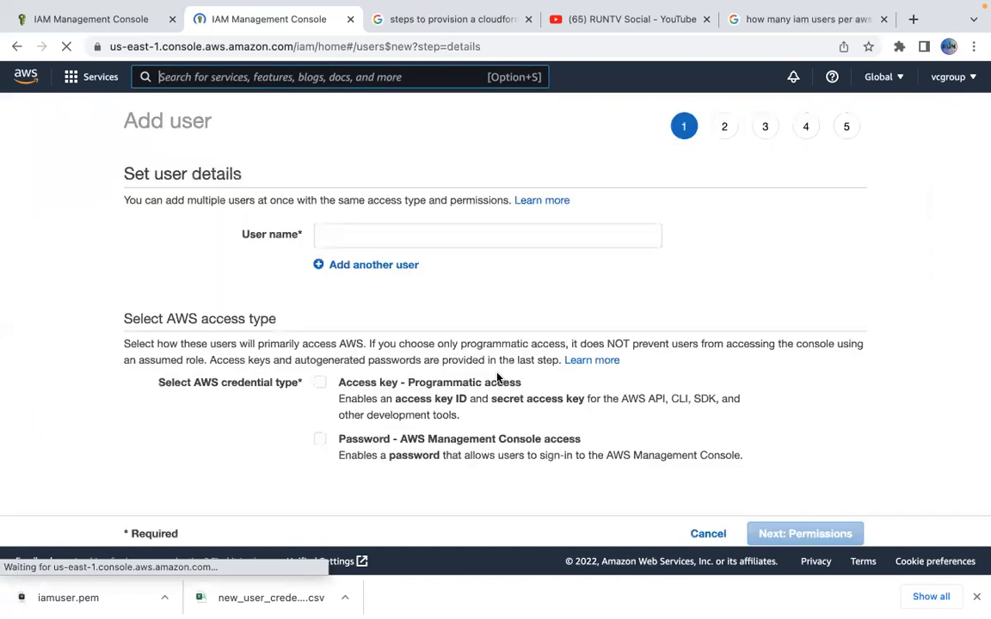
pyautogui.click(502, 236)
pyautogui.write('iamuser')
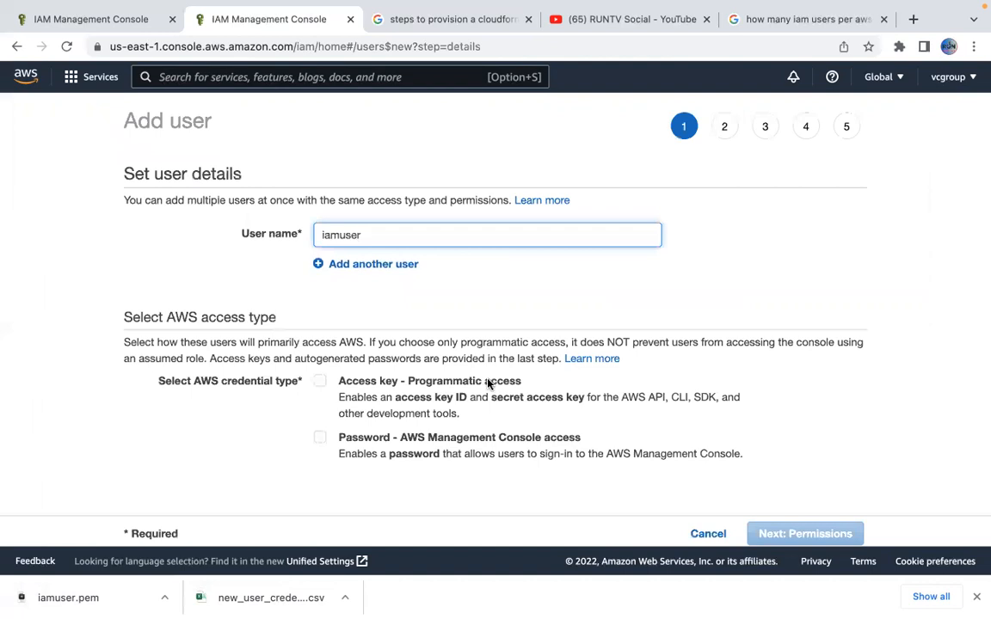
pyautogui.click(320, 438)
pyautogui.scroll(-3, 376, 413)
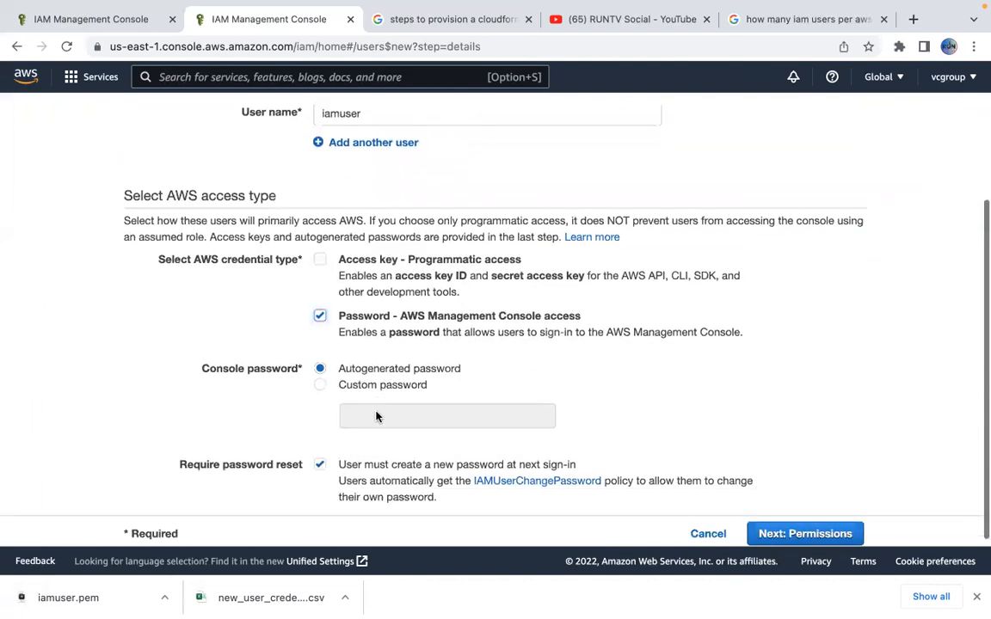
pyautogui.click(320, 384)
pyautogui.click(439, 418)
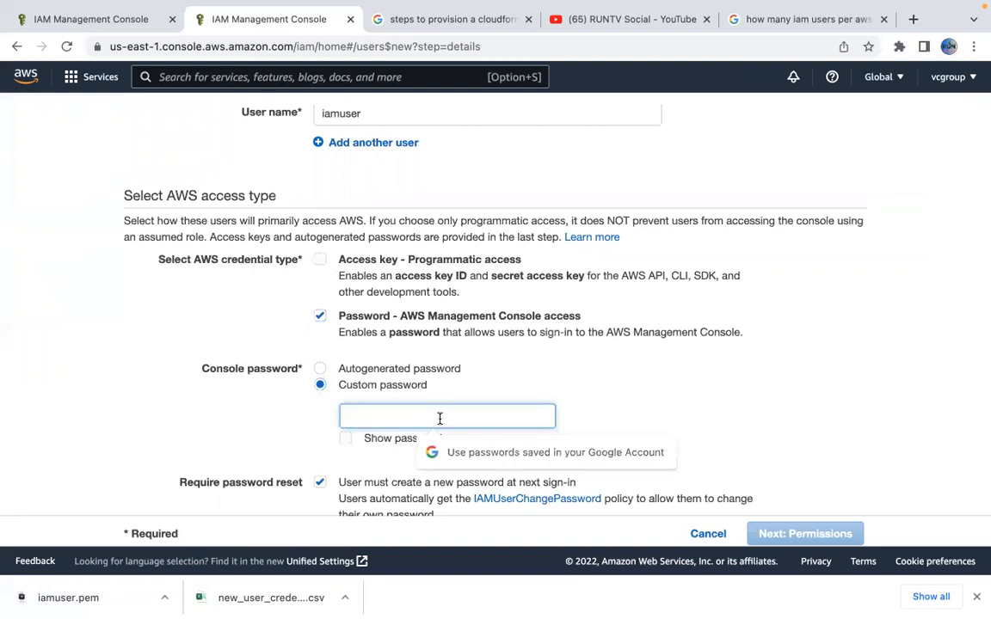
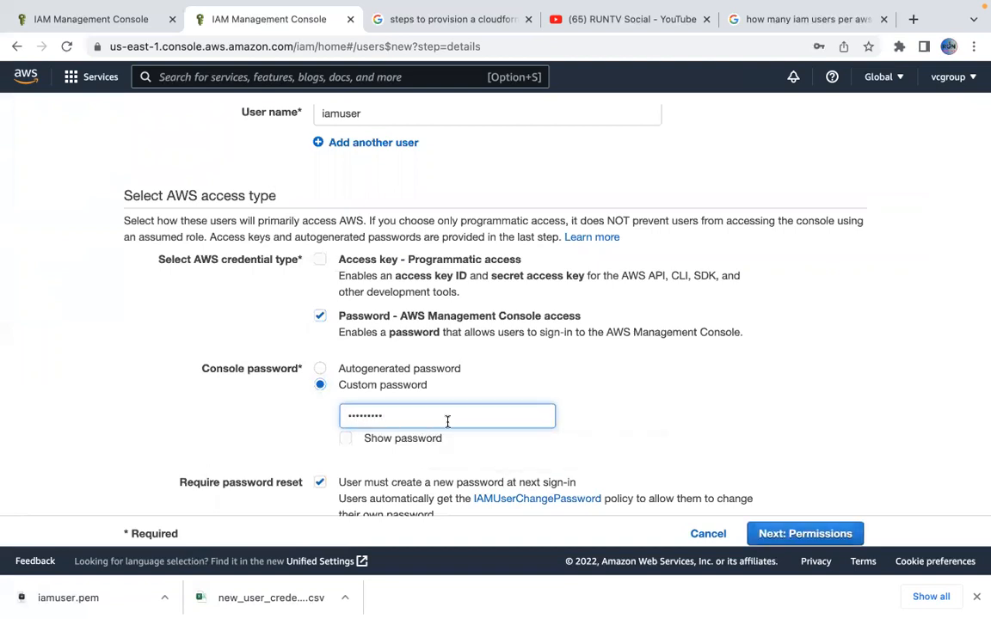
pyautogui.scroll(-1, 448, 421)
pyautogui.click(320, 459)
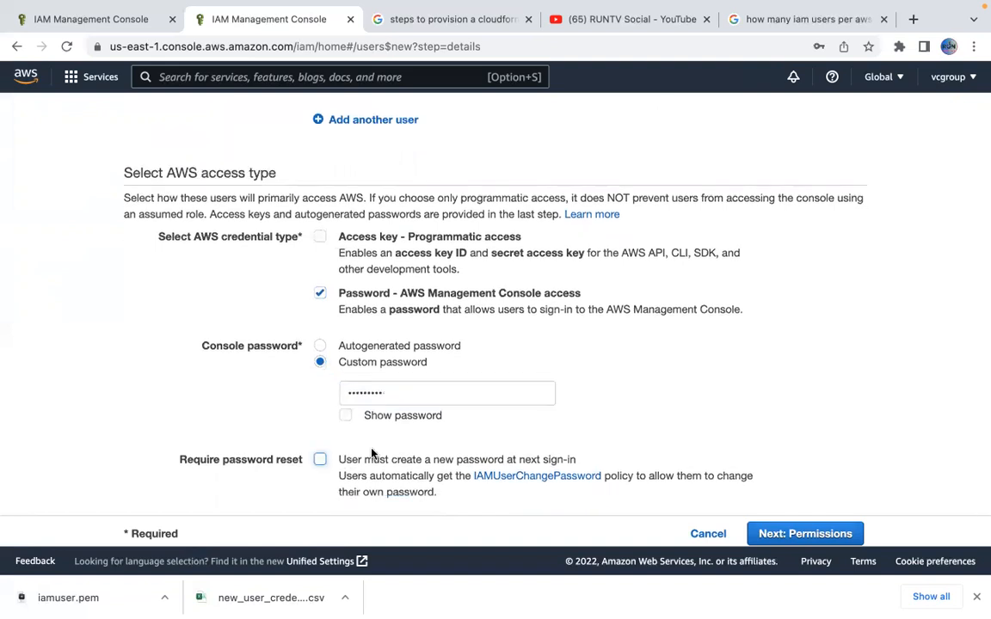
pyautogui.click(788, 534)
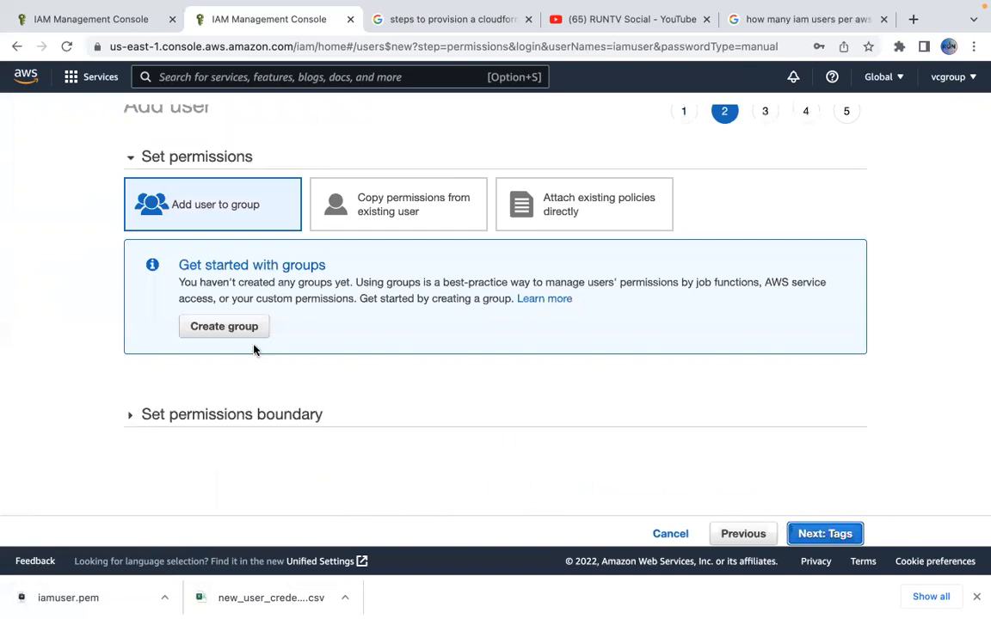
# Step: Create a new group iamgroup with the IAMFullAccess policy attached
pyautogui.click(241, 336)
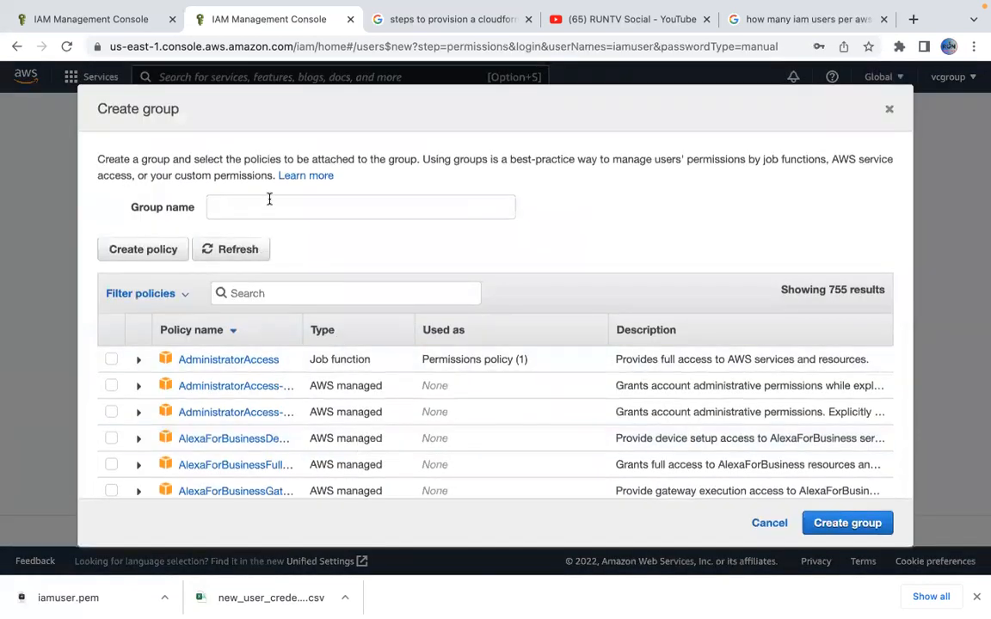
pyautogui.click(269, 198)
pyautogui.write('iamgroup')
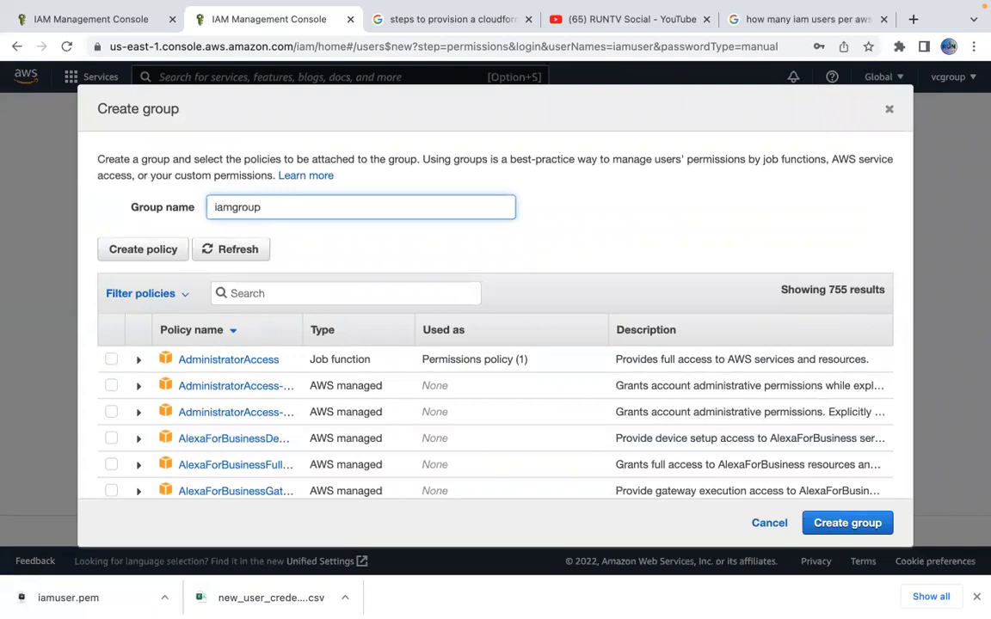
pyautogui.click(261, 295)
pyautogui.write('iam')
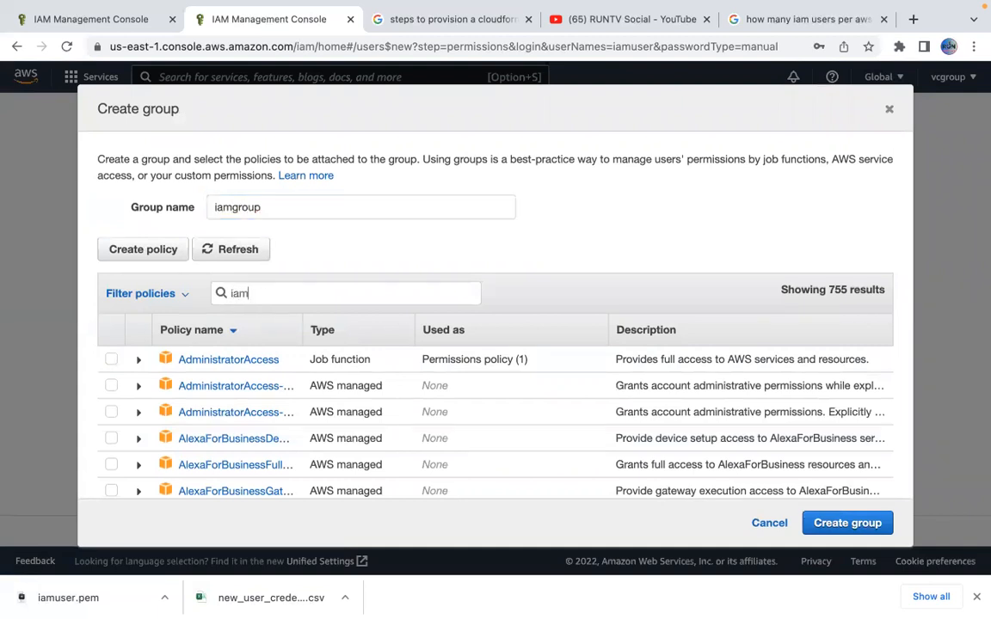
pyautogui.write('full')
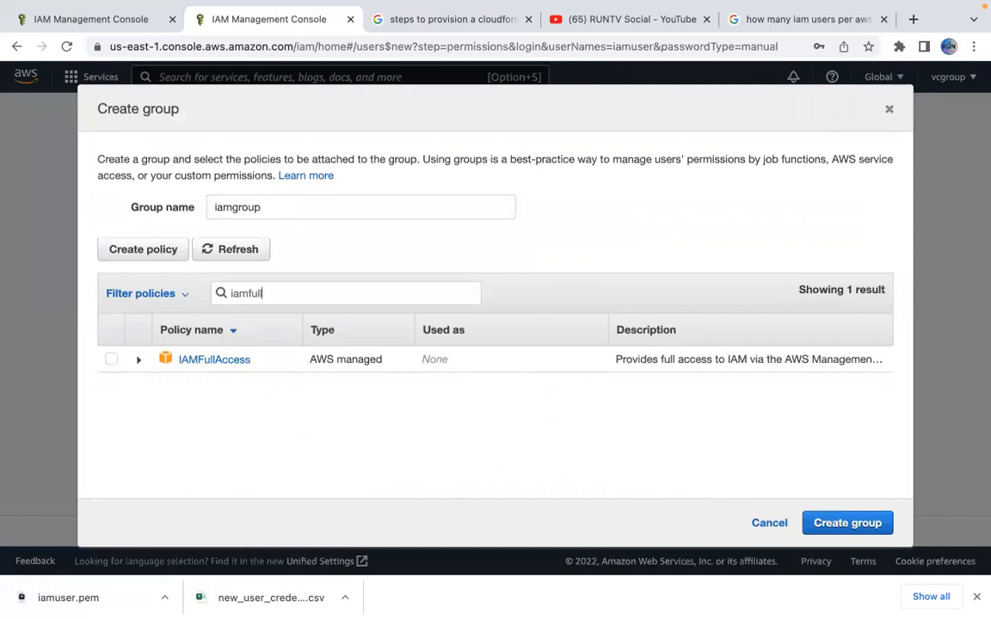
pyautogui.click(110, 360)
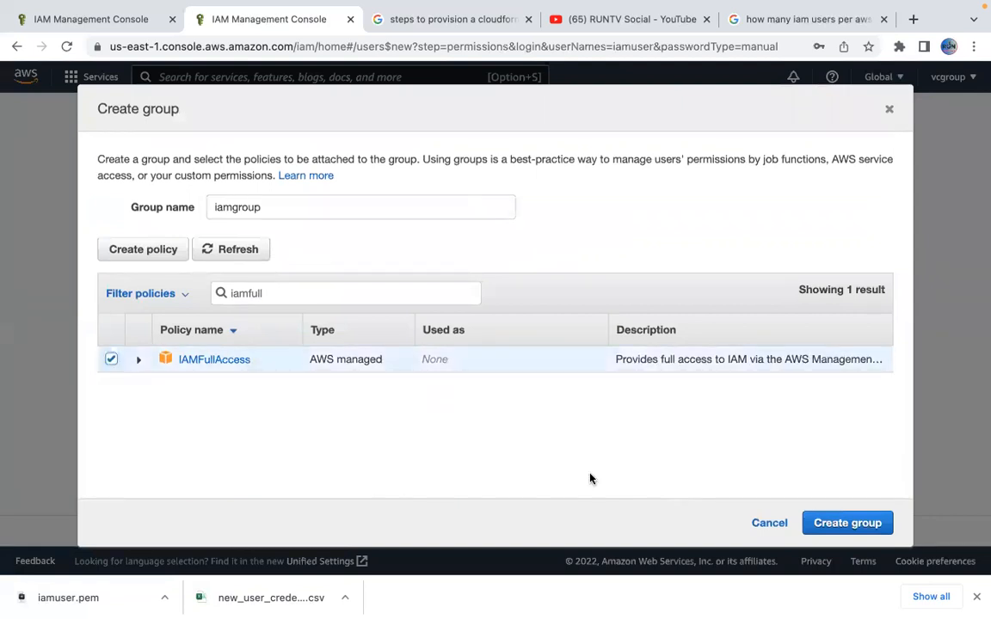
pyautogui.click(831, 524)
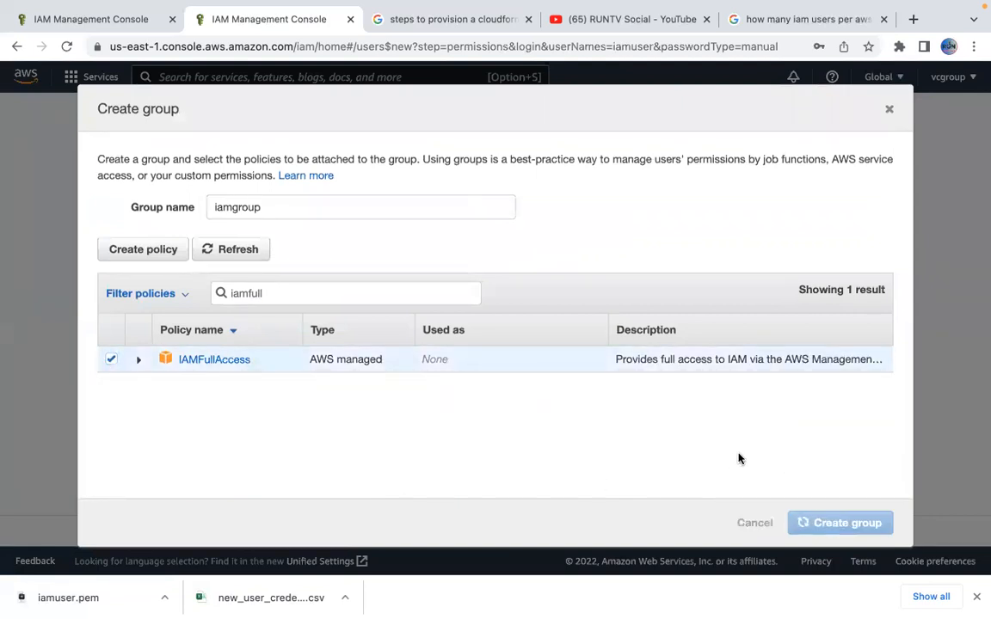
# Step: Finish creating iamuser in iamgroup and open the account's IAM sign-in page
pyautogui.click(850, 536)
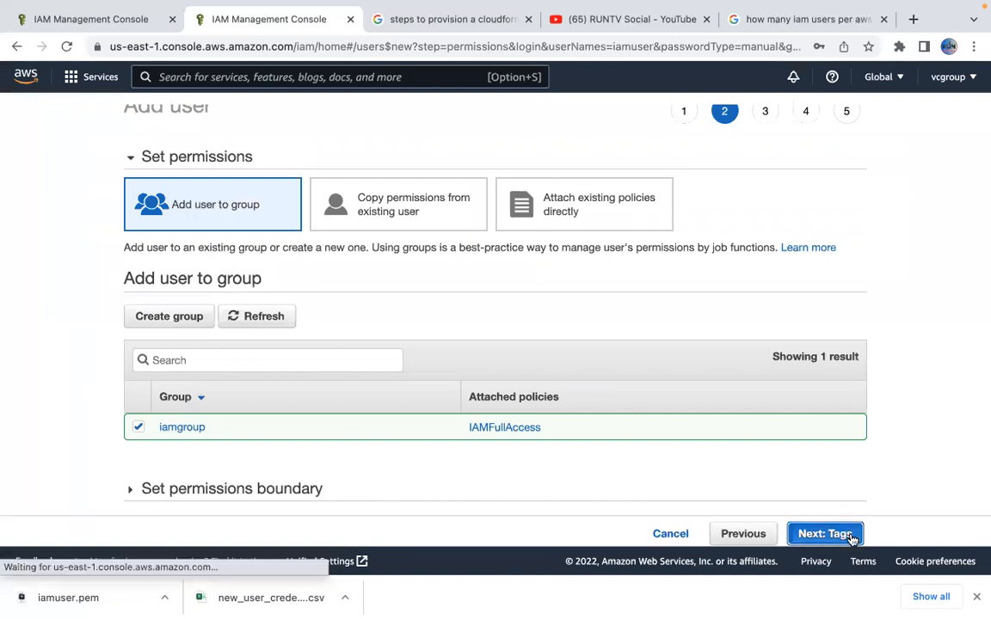
pyautogui.click(829, 534)
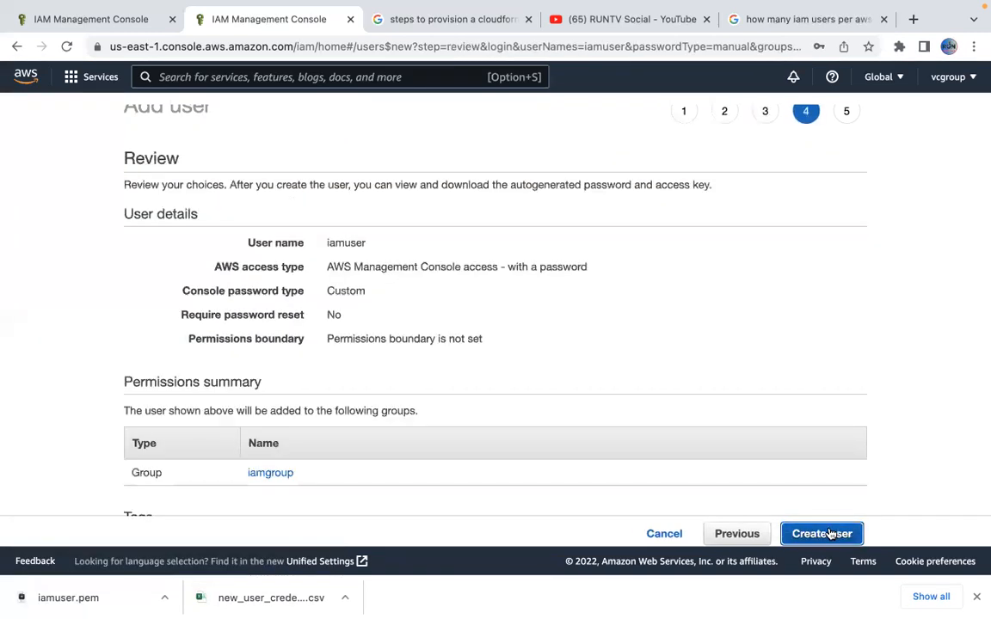
pyautogui.click(829, 534)
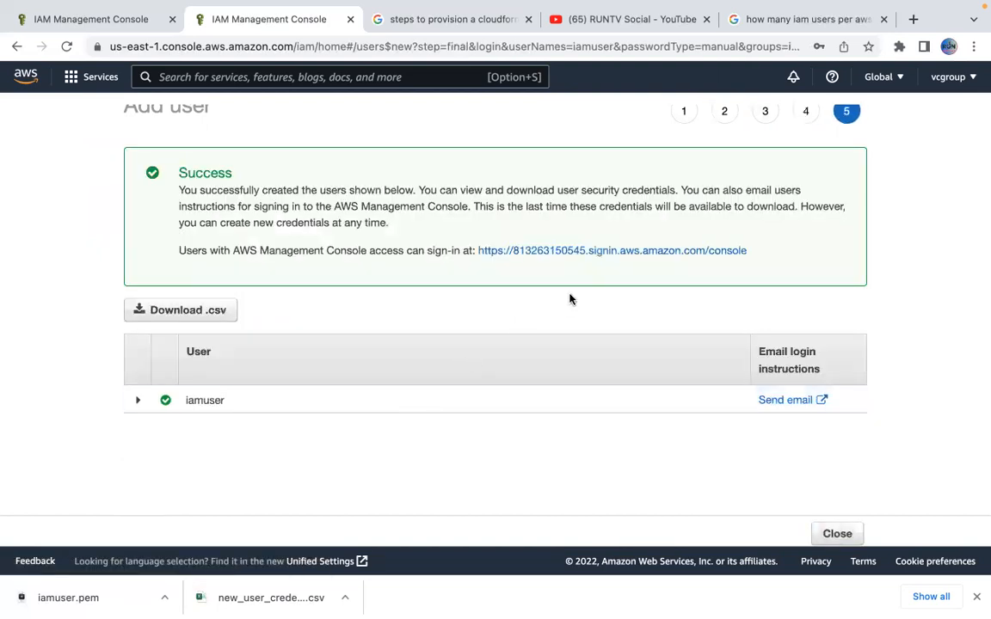
pyautogui.click(593, 252)
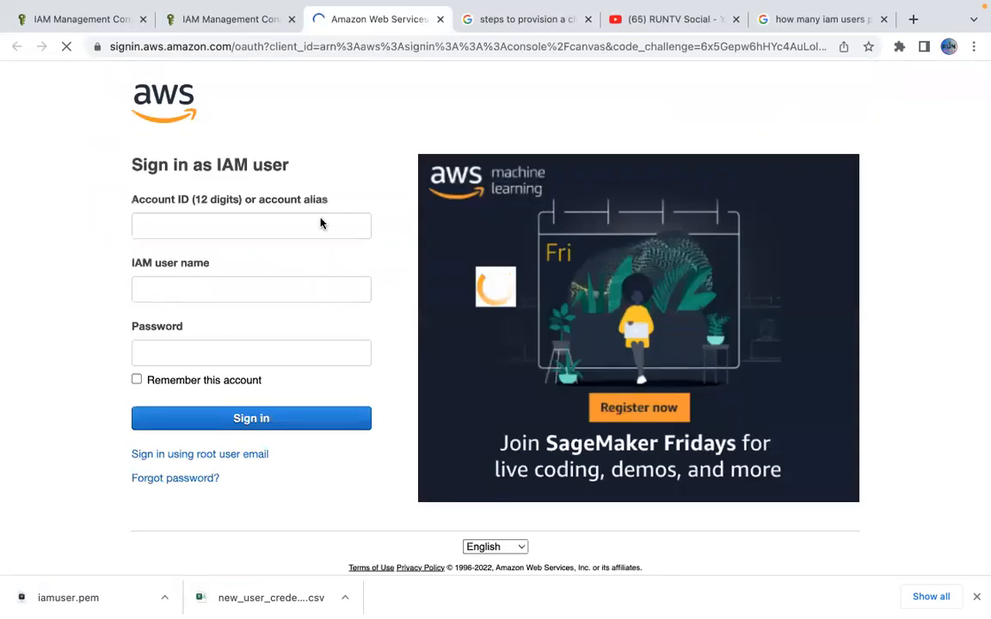
# Step: Sign in on the IAM user sign-in page as iamuser with its password
pyautogui.write('iamuser')
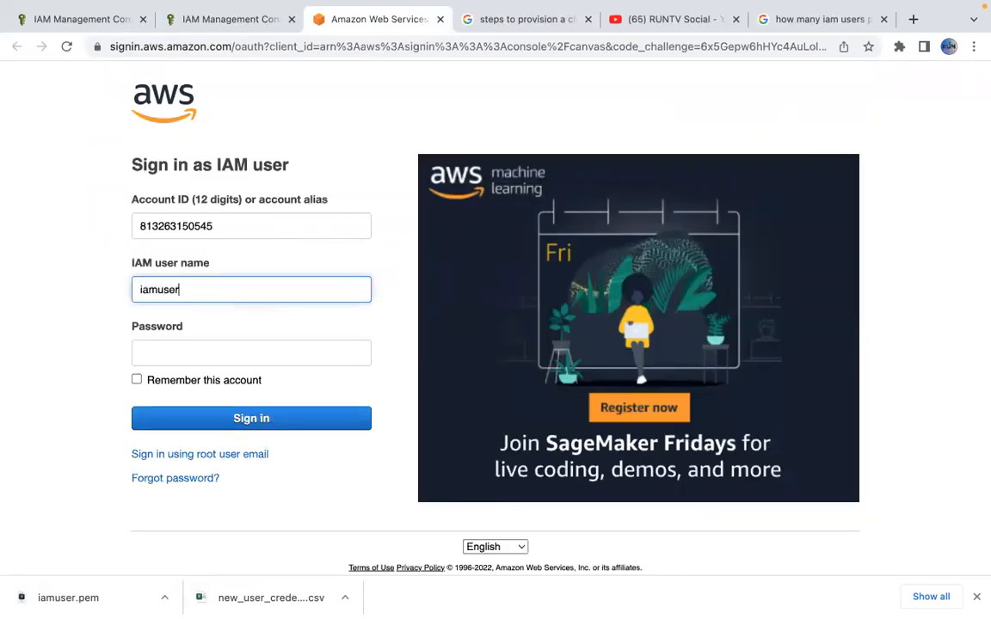
pyautogui.click(140, 352)
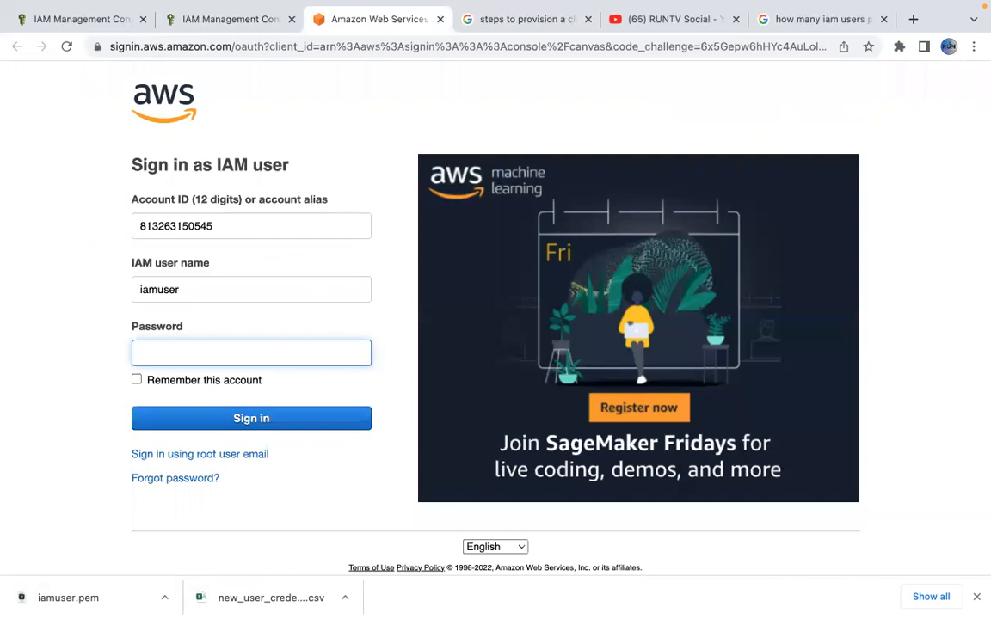
pyautogui.write('•')
pyautogui.press('BackSpace')
pyautogui.write('••••••••')
pyautogui.click(248, 423)
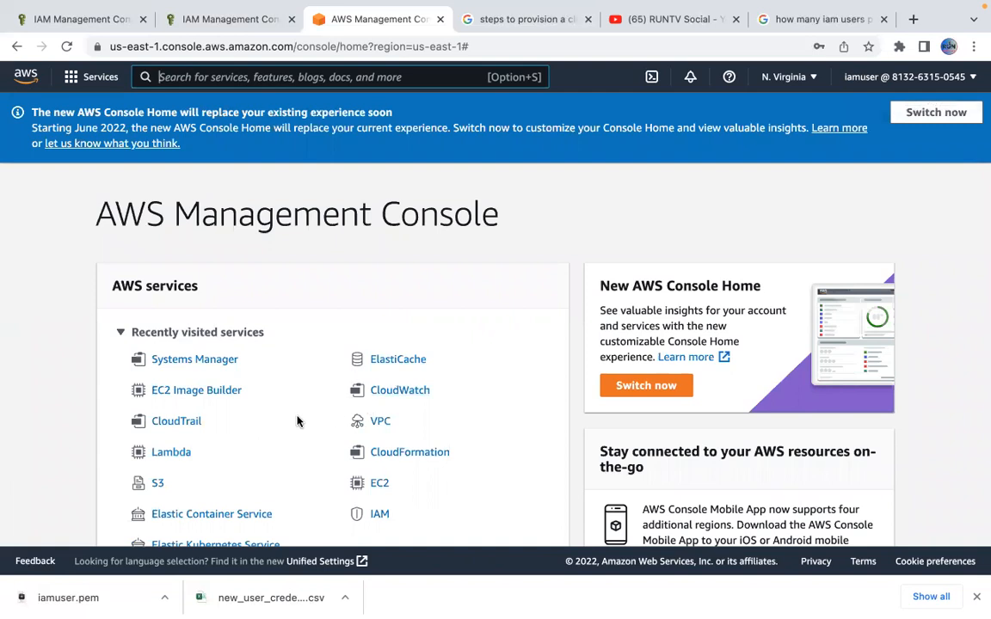
# Step: From IAM Users, delete iamuser, typing 'iamuser' to confirm
pyautogui.click(379, 514)
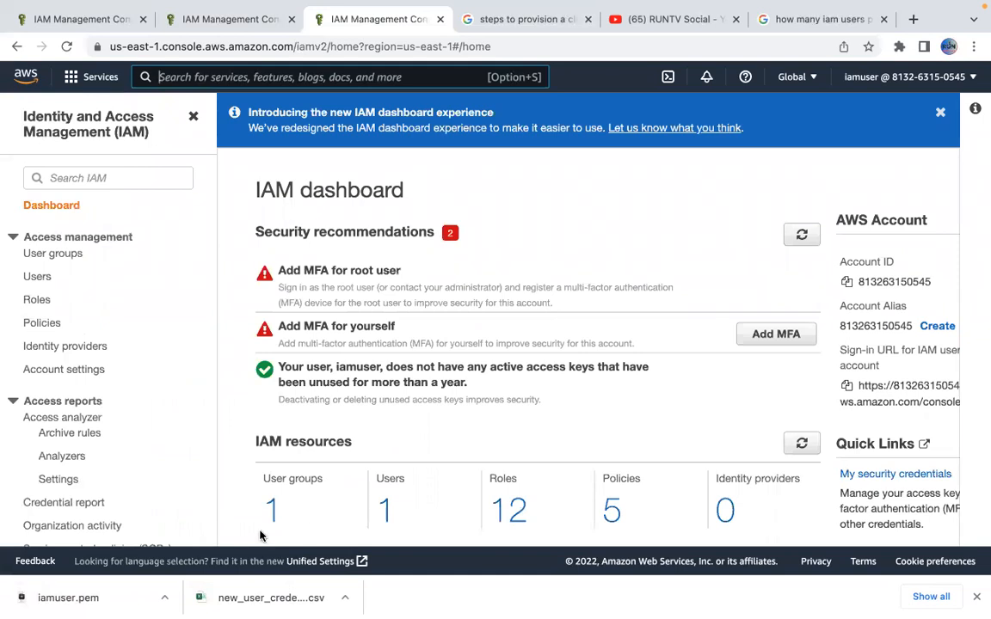
pyautogui.click(38, 279)
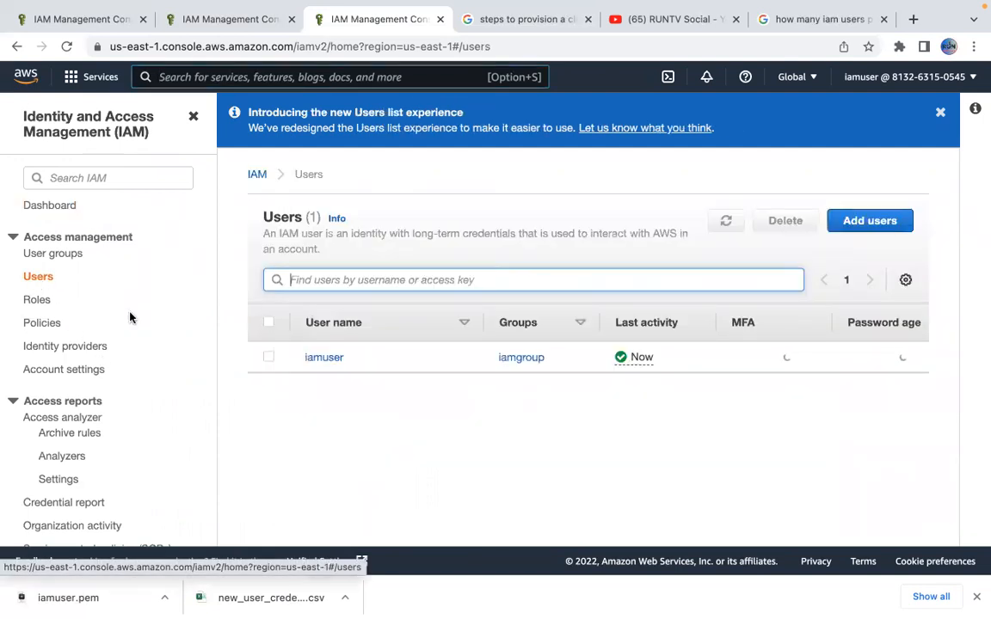
pyautogui.click(269, 358)
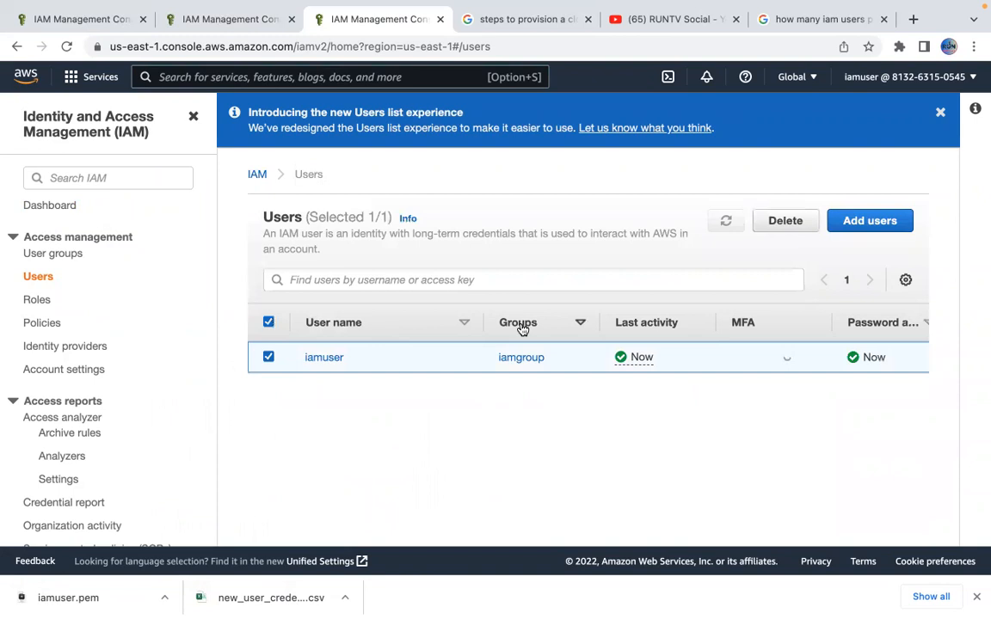
pyautogui.click(794, 227)
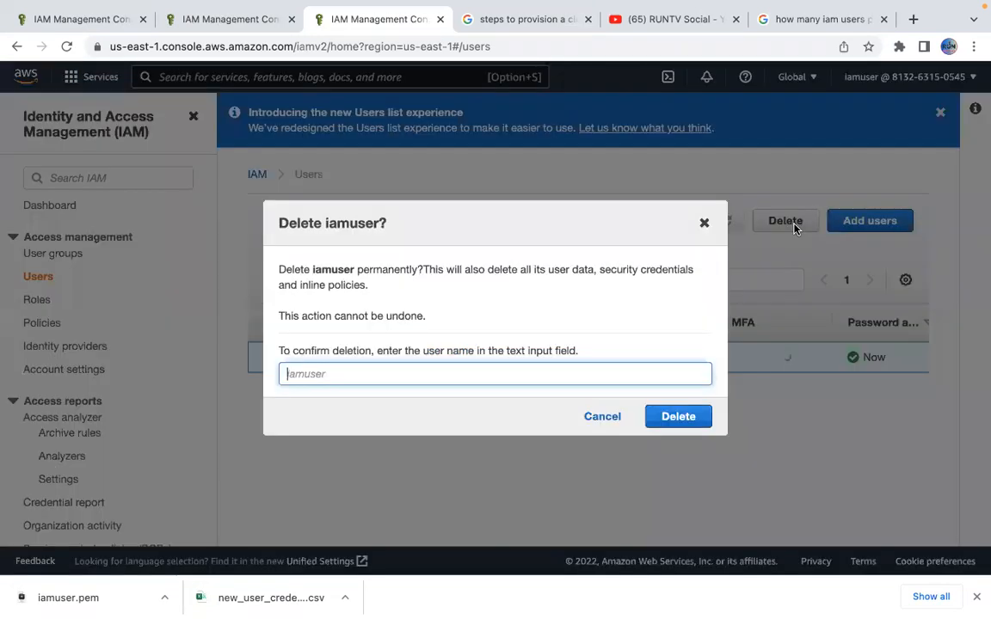
pyautogui.write('iamuser')
pyautogui.click(666, 420)
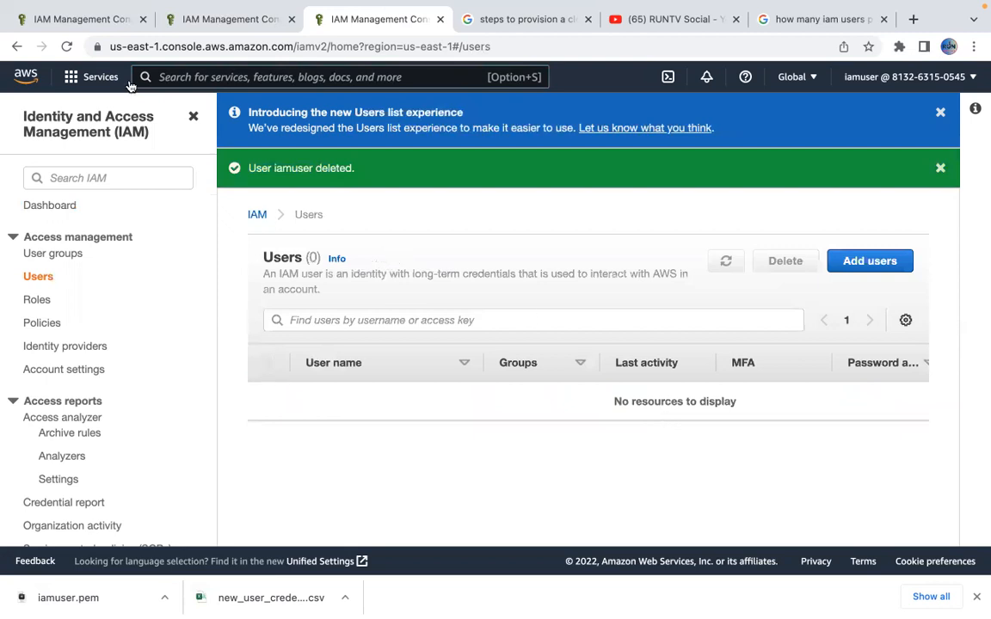
# Step: Reload to confirm iamuser has lost access, then sign out of the iamuser session
pyautogui.click(68, 47)
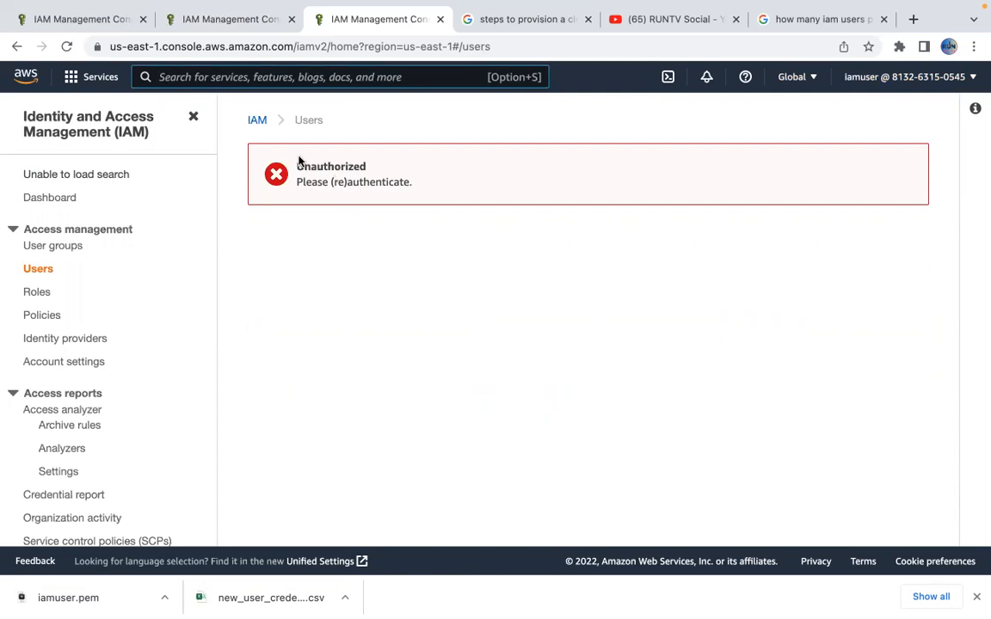
pyautogui.click(258, 123)
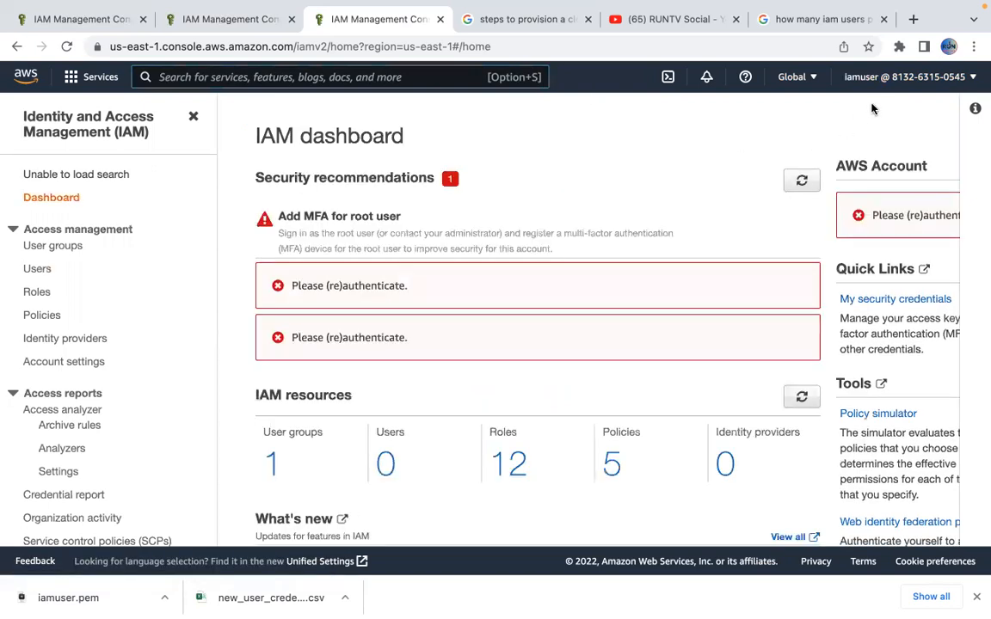
pyautogui.click(895, 77)
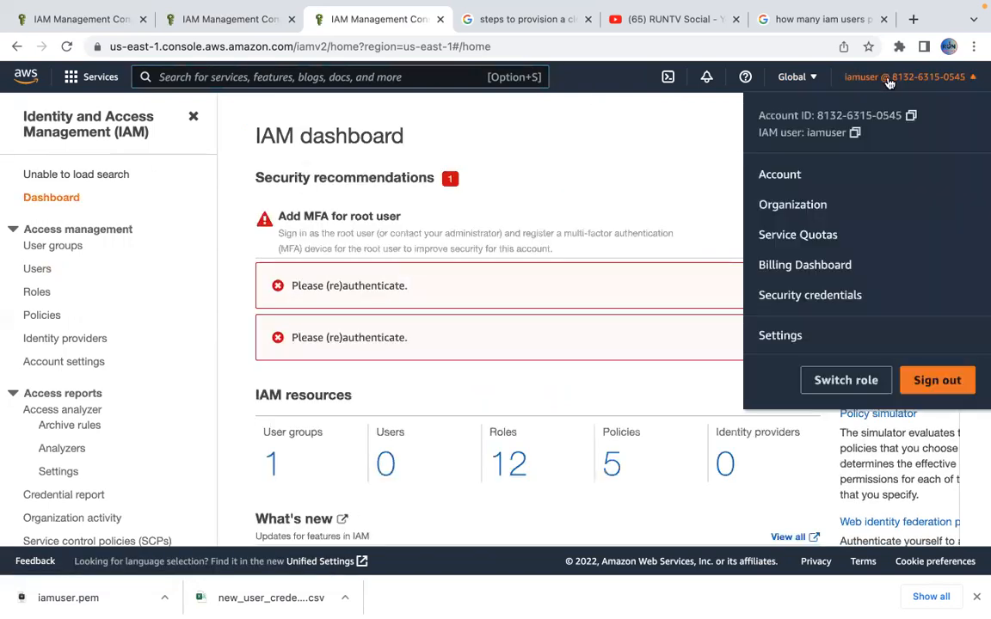
pyautogui.click(920, 381)
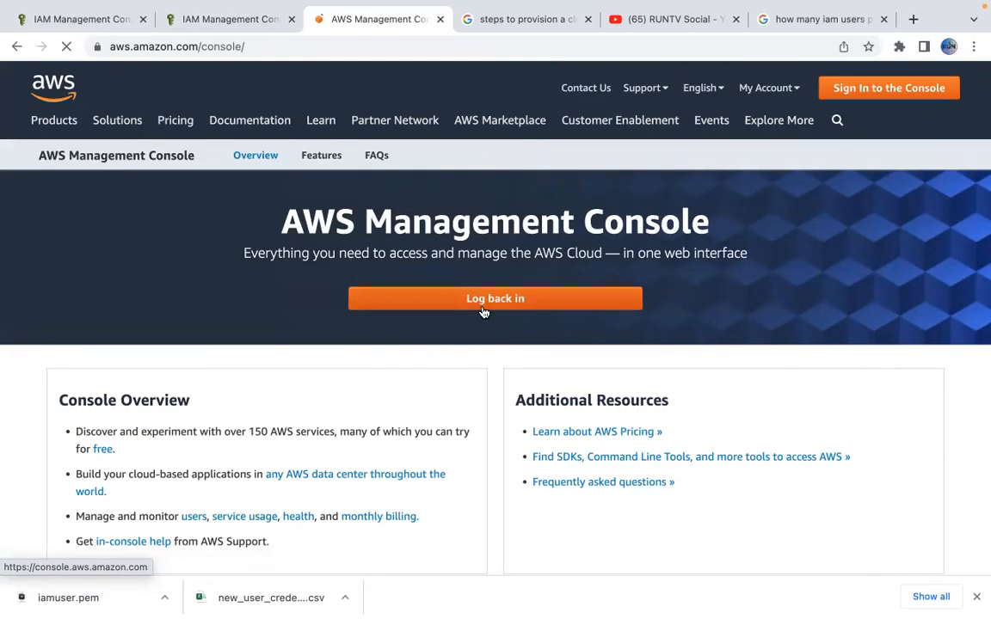
# Step: Close the extra sign-in tab and choose root-user sign-in from the reloaded IAM tab
pyautogui.click(482, 308)
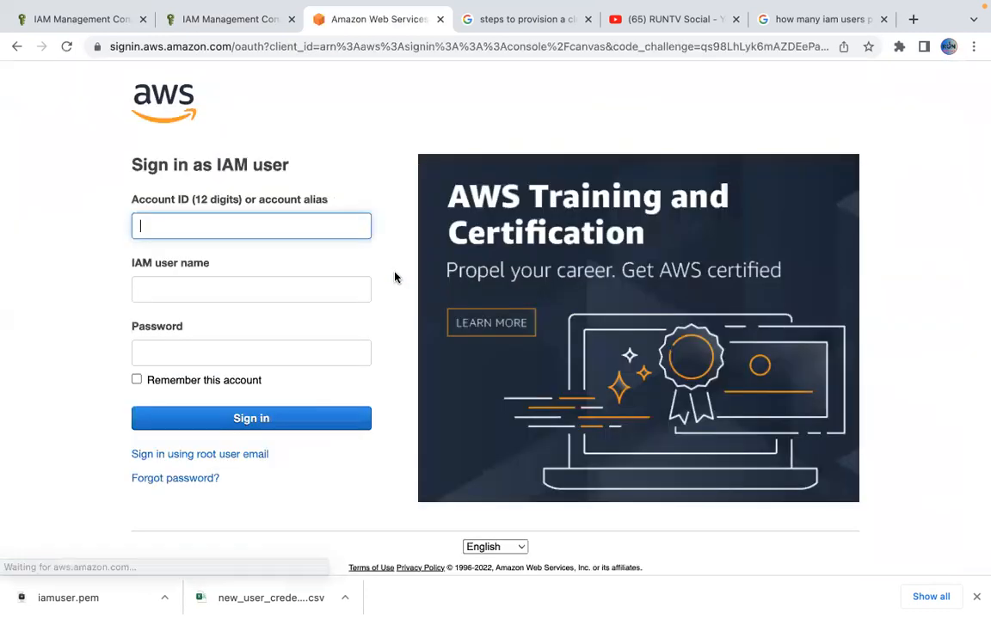
pyautogui.click(440, 19)
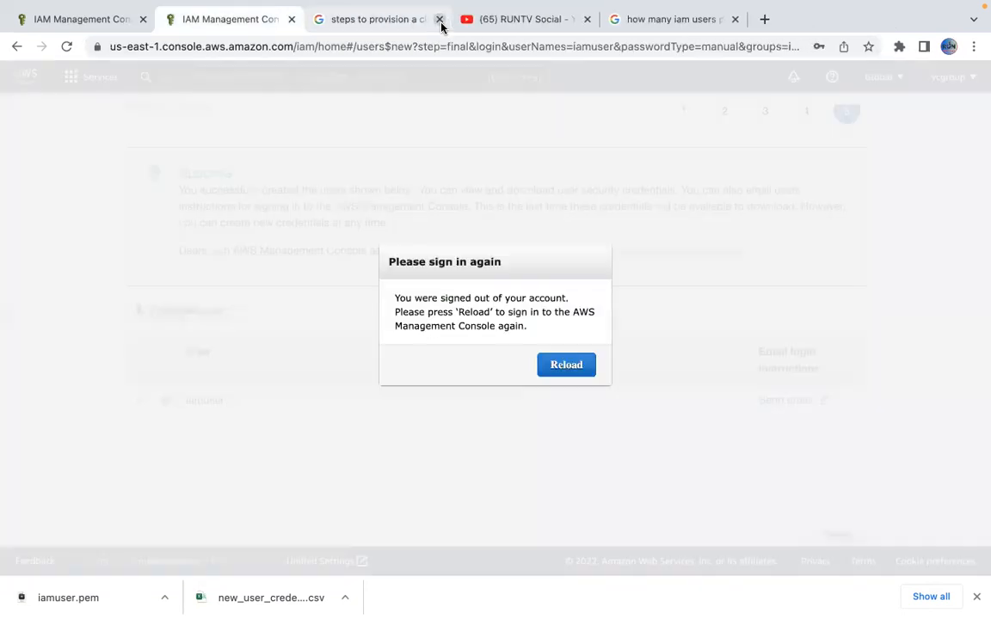
pyautogui.click(567, 367)
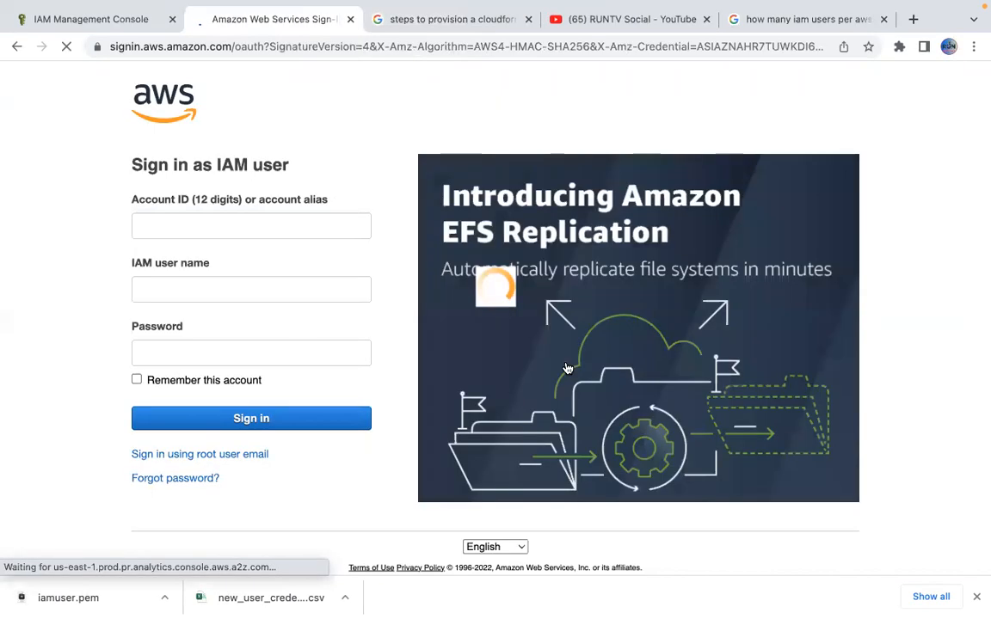
pyautogui.click(246, 460)
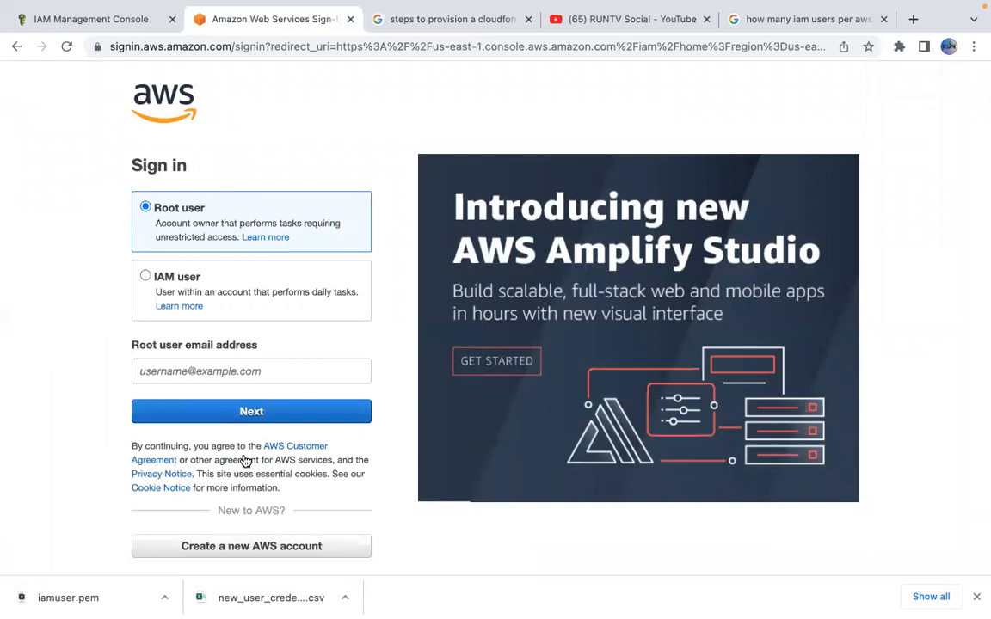
# Step: Sign in as the root user with the saved email address and password
pyautogui.click(275, 371)
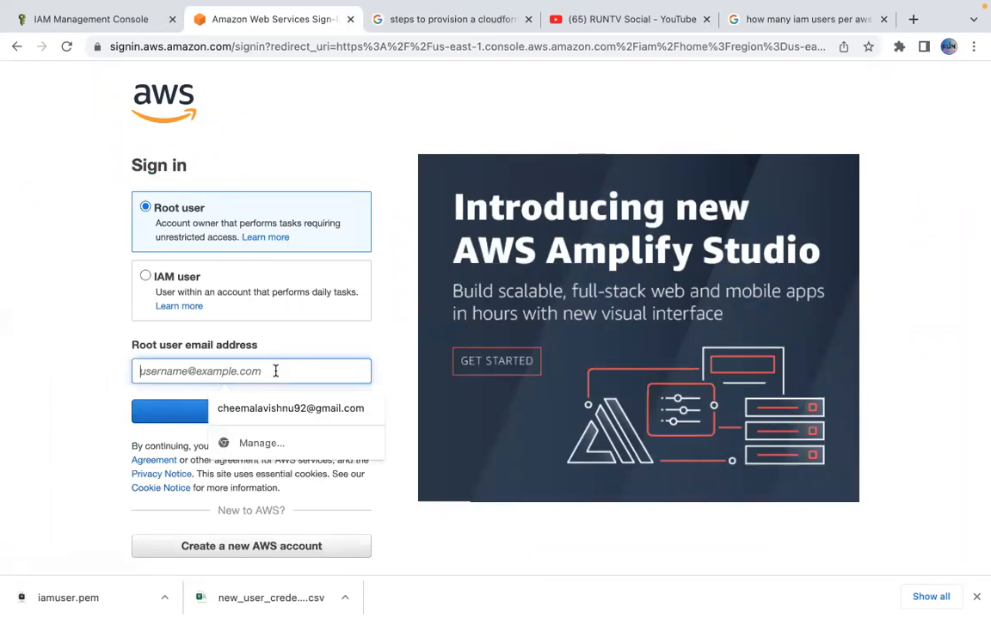
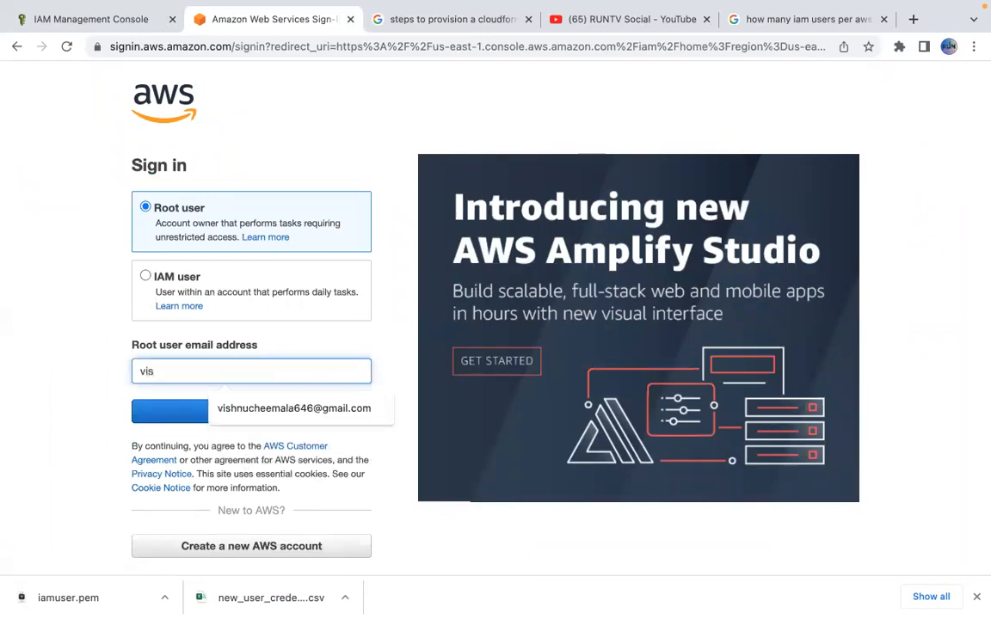
pyautogui.click(294, 408)
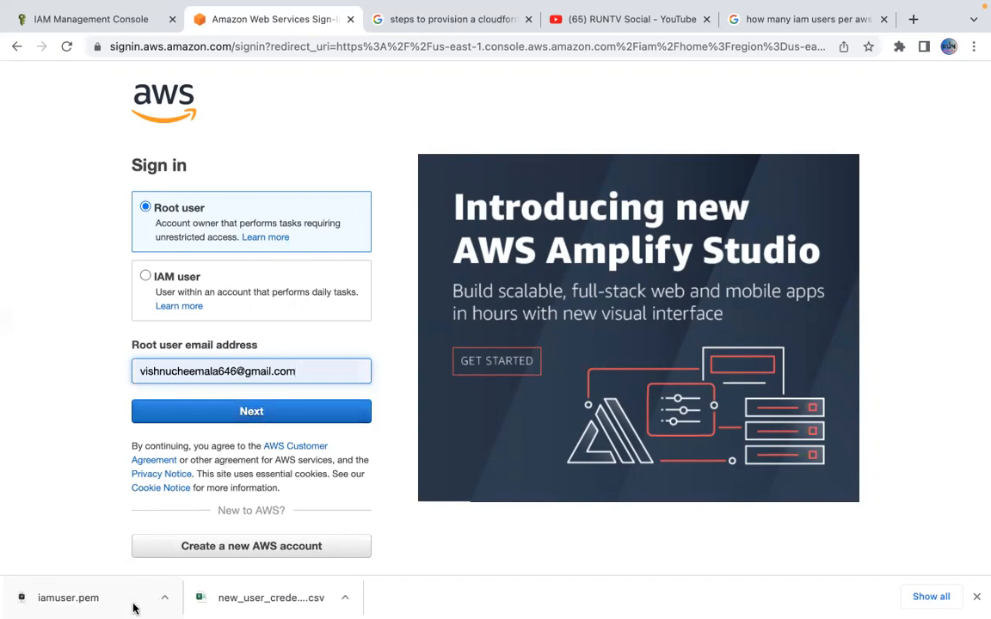
pyautogui.click(248, 413)
pyautogui.write('•••••••••')
pyautogui.click(280, 310)
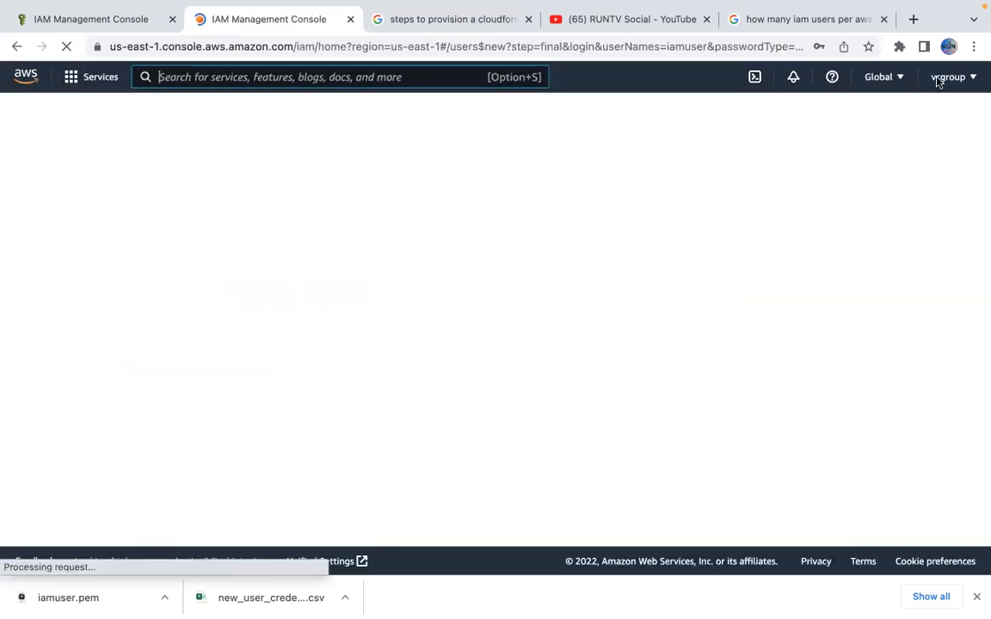
pyautogui.click(959, 78)
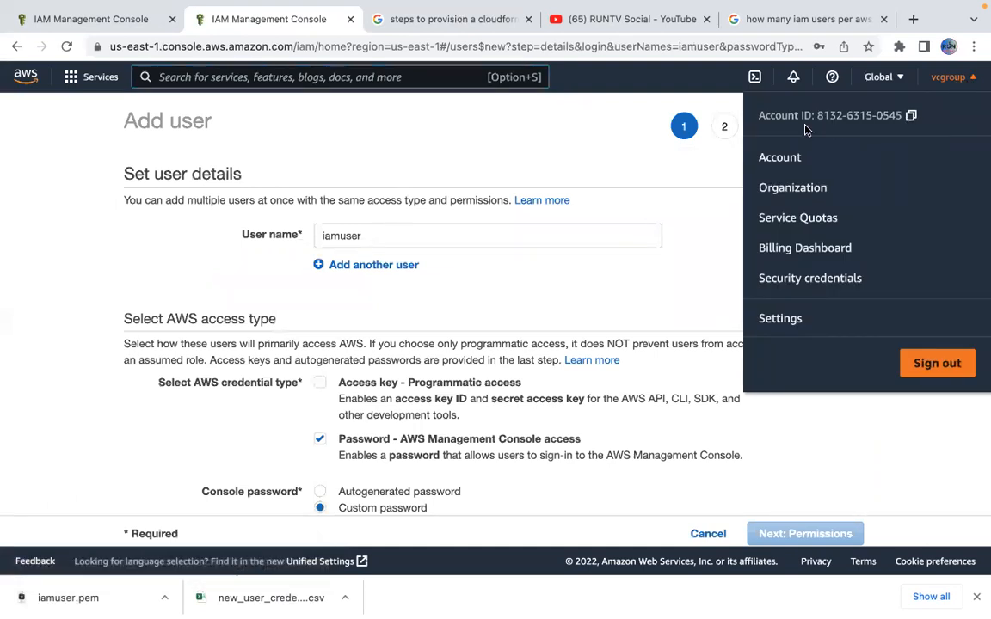
pyautogui.moveTo(817, 117); pyautogui.dragTo(915, 127)
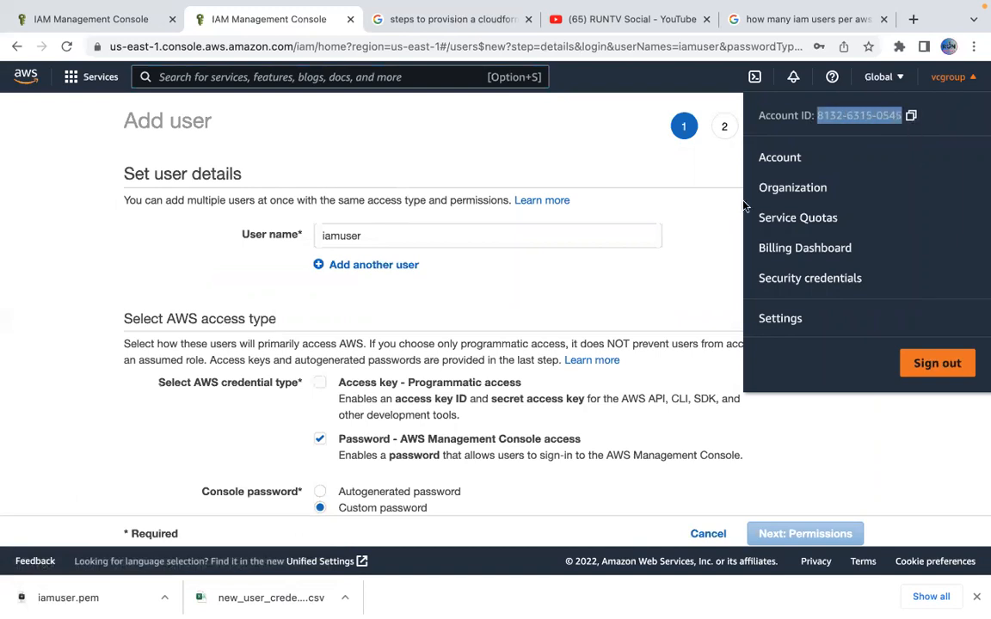
pyautogui.click(499, 162)
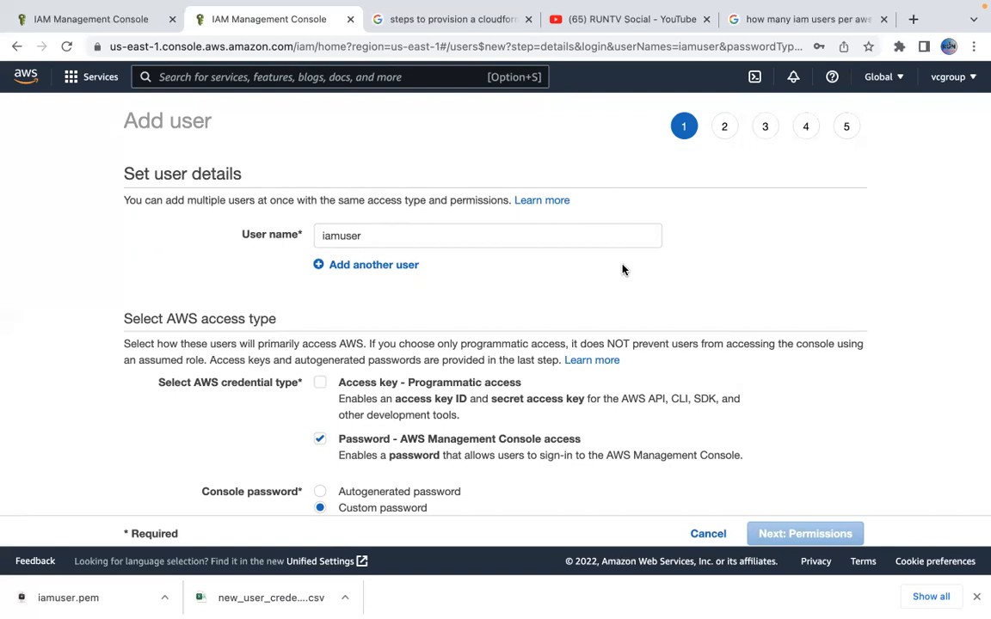
pyautogui.moveTo(744, 2)
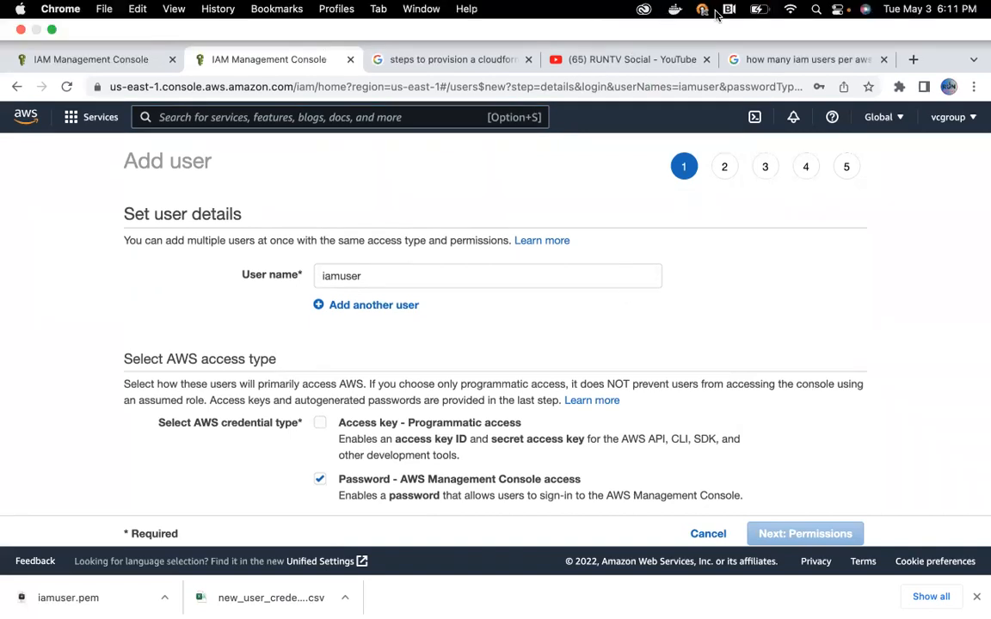